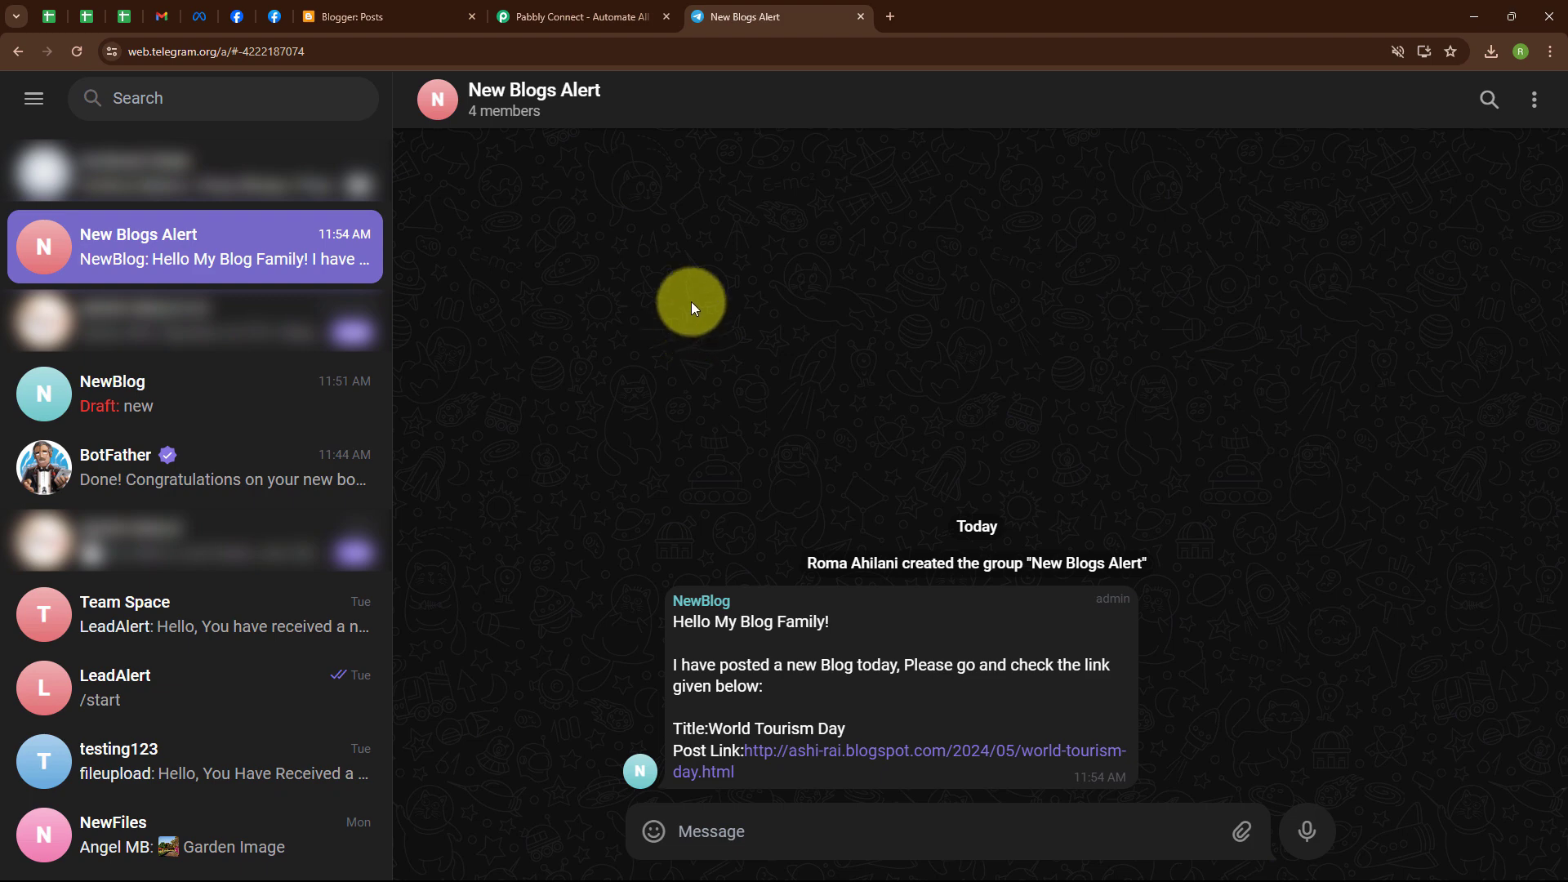
# Step: Switch to the Pabbly Connect website, sign in and open the Pabbly Connect dashboard
pyautogui.click(637, 8)
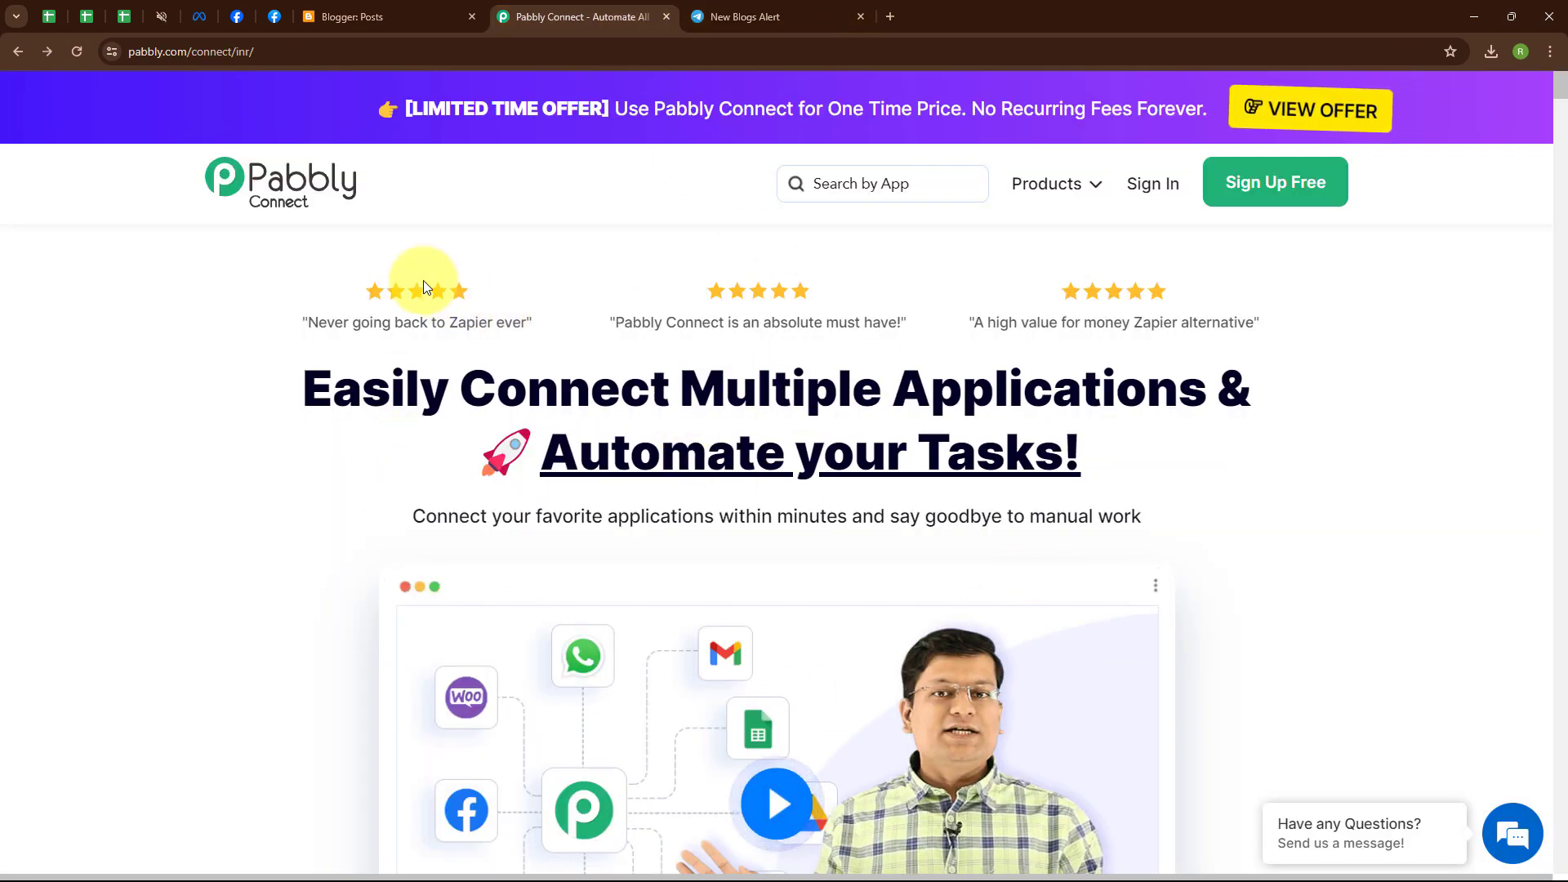
pyautogui.click(301, 46)
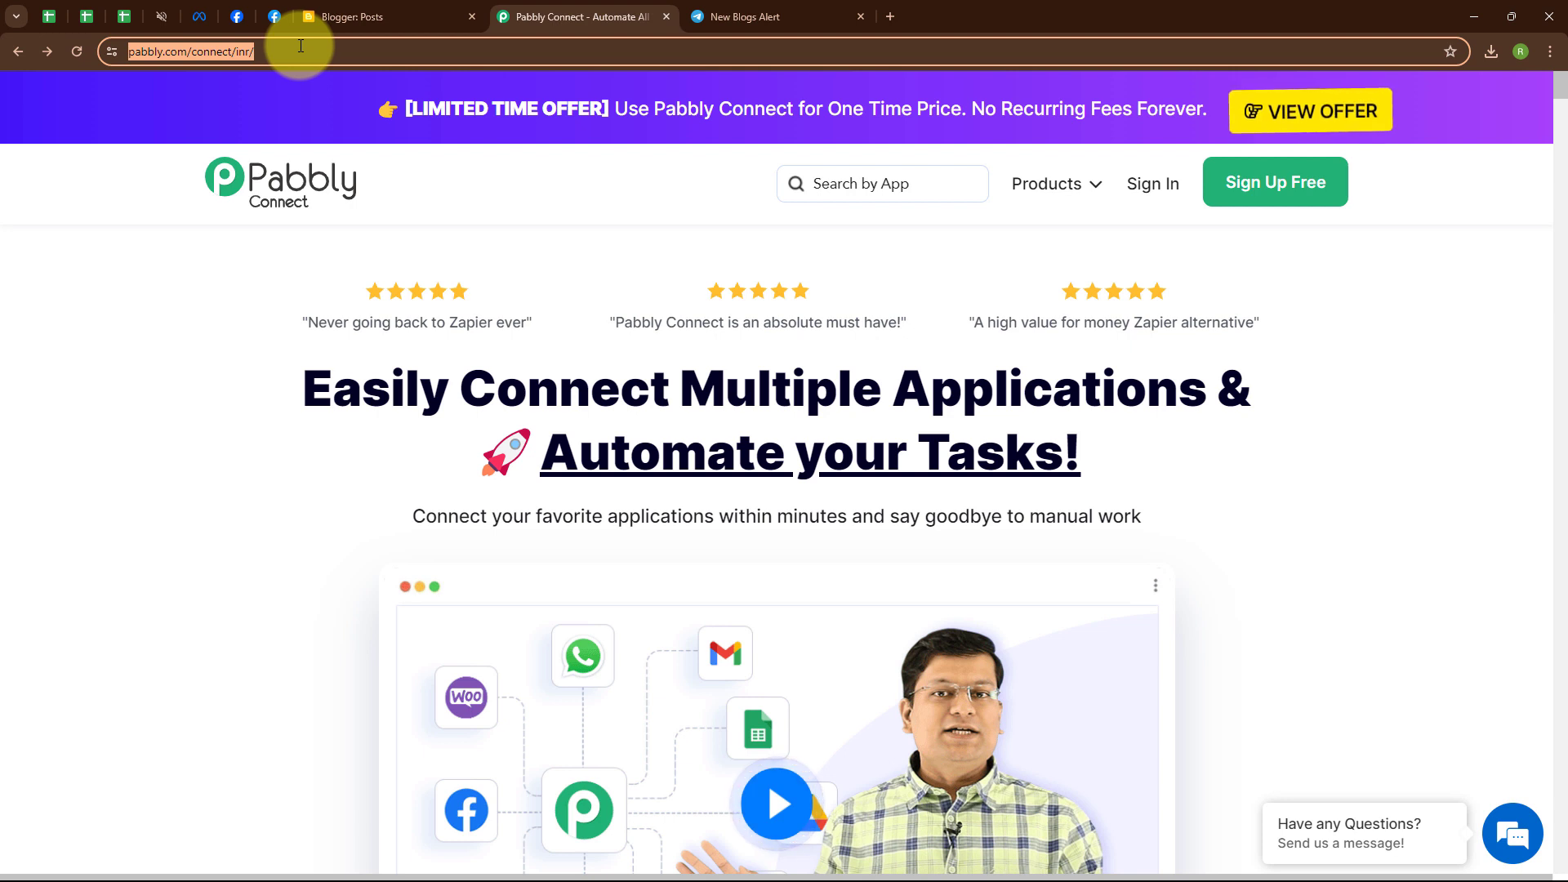
pyautogui.click(511, 240)
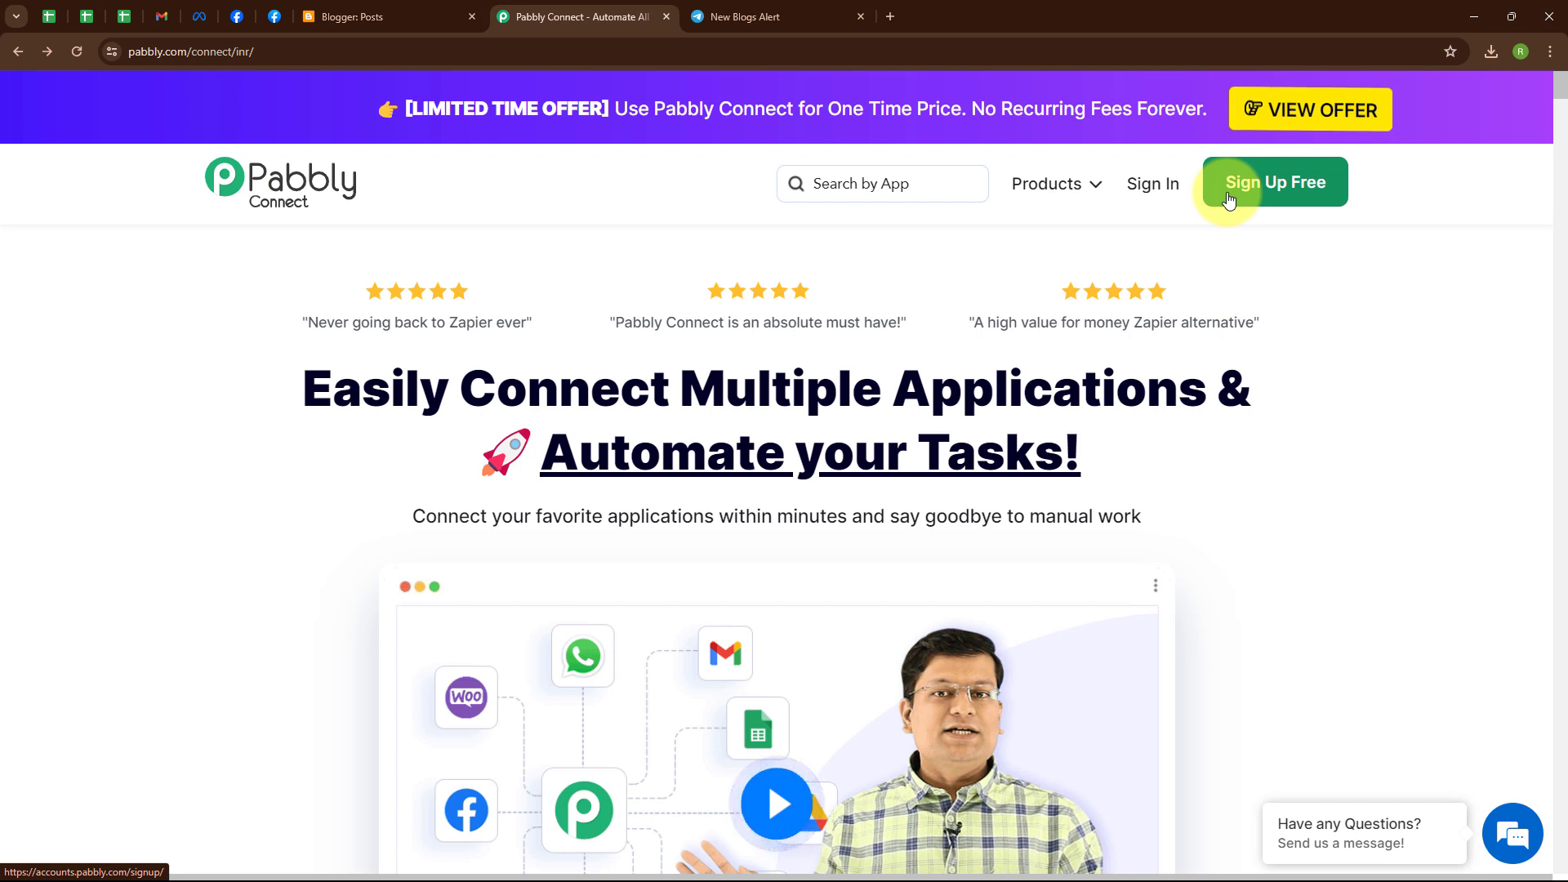
pyautogui.click(1153, 184)
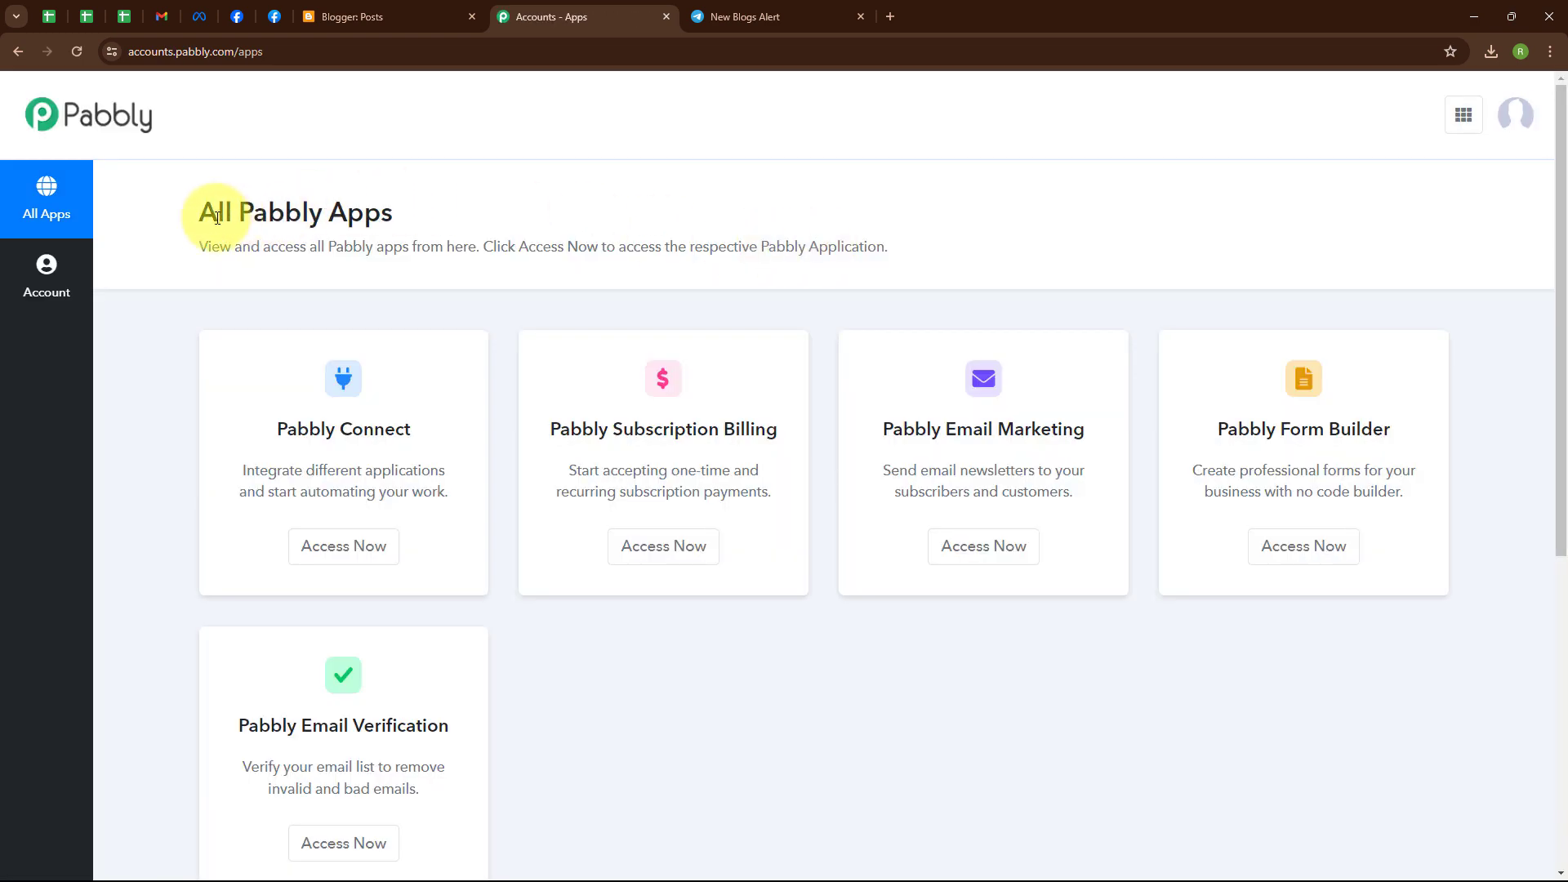
pyautogui.moveTo(199, 210); pyautogui.dragTo(528, 209)
pyautogui.click(528, 209)
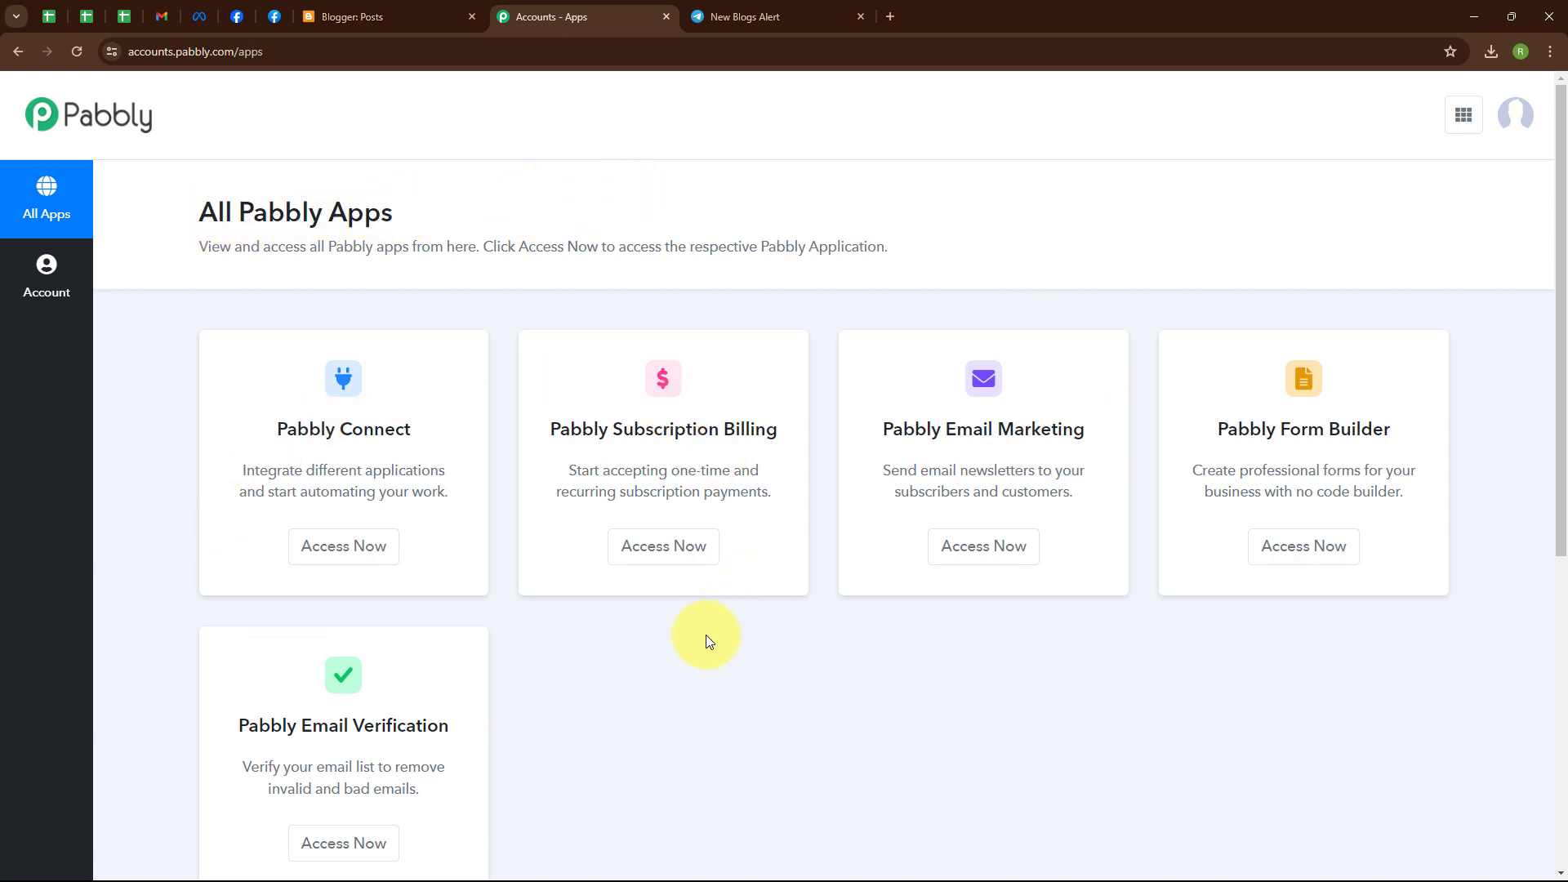
pyautogui.click(374, 565)
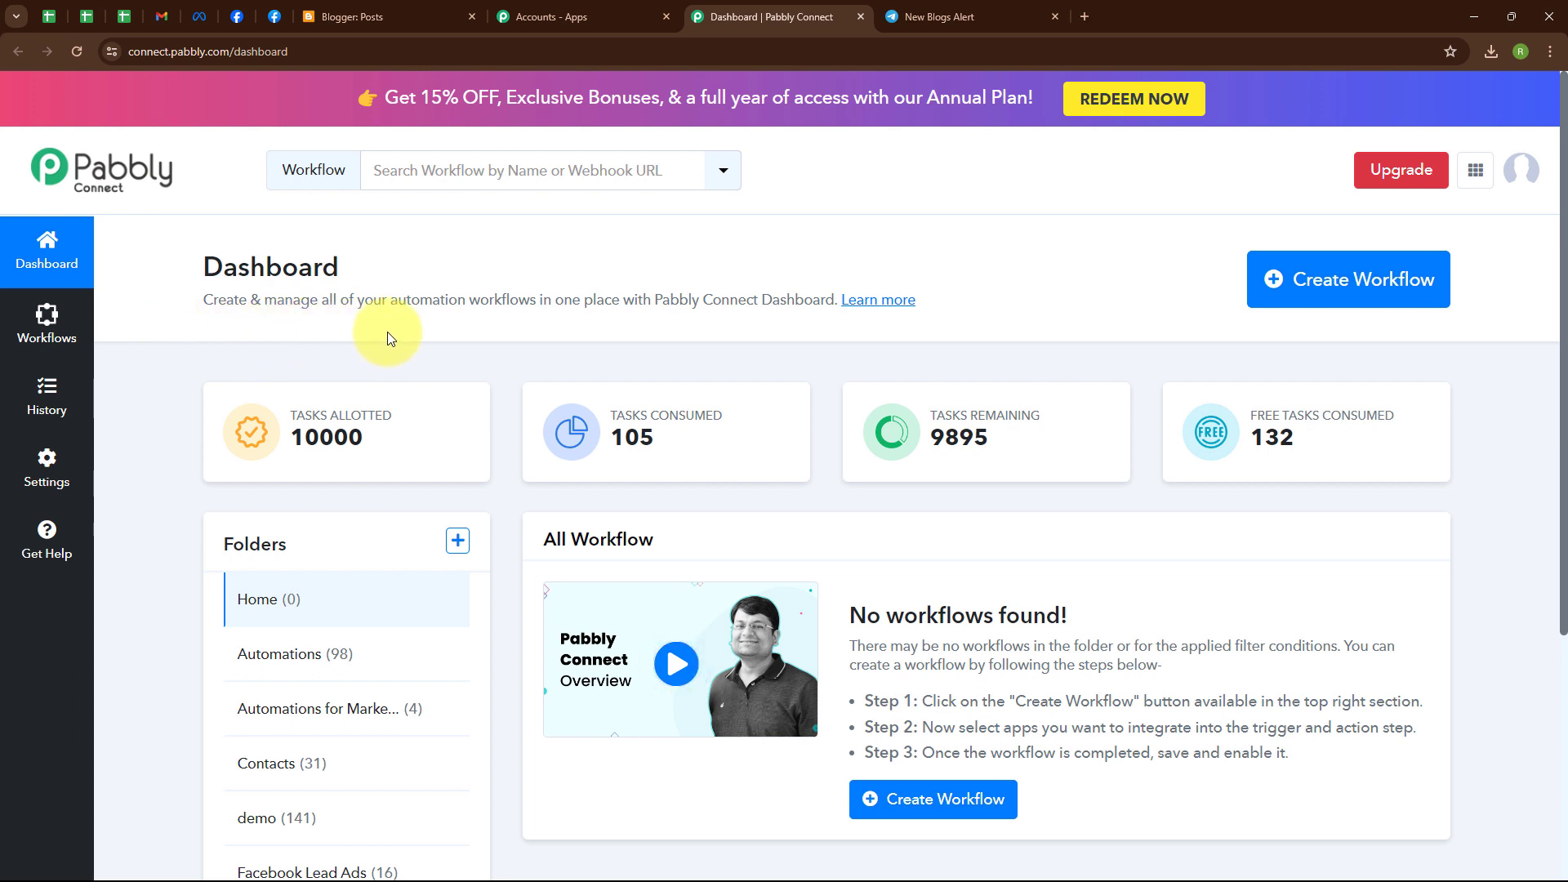
# Step: Create a workflow named "Share Blogger Post to Telegram" in the Automations folder
pyautogui.click(1329, 299)
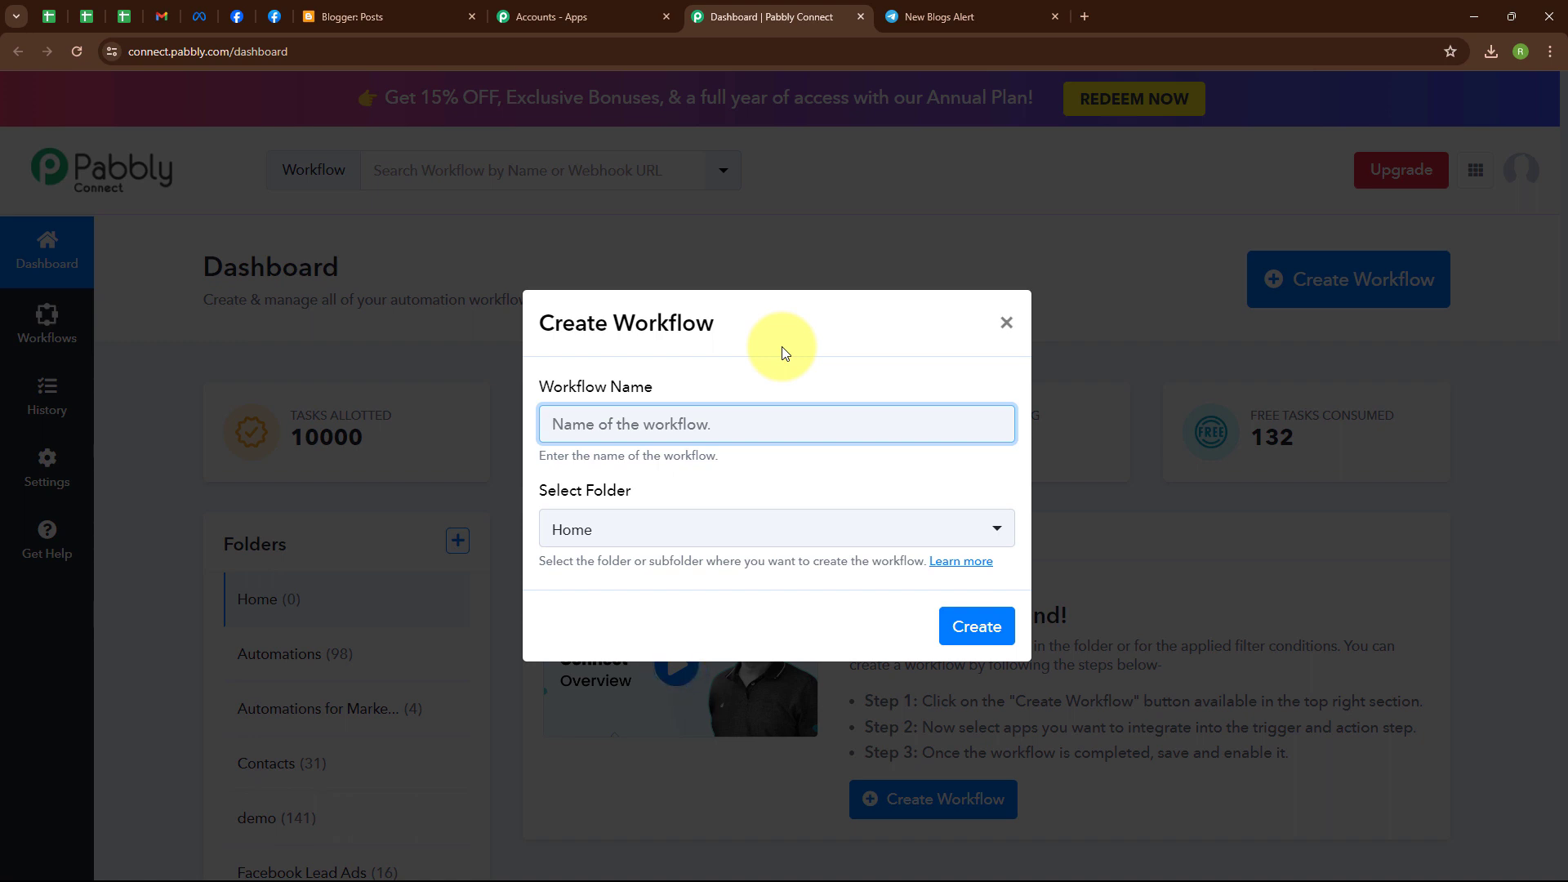
pyautogui.write('Share Blogger Post to Telegram')
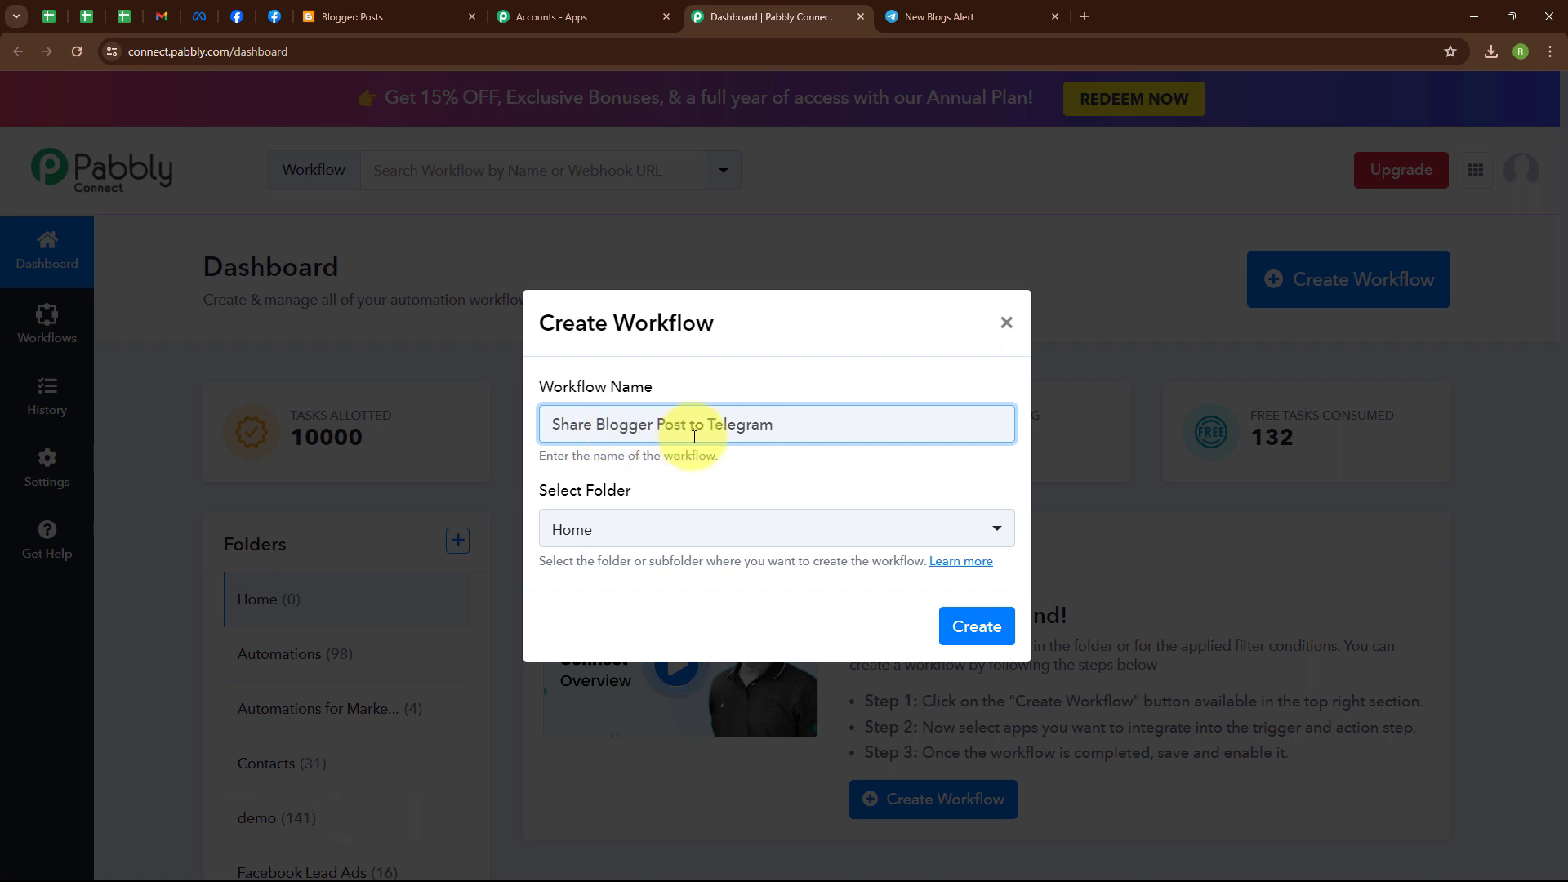
pyautogui.click(745, 546)
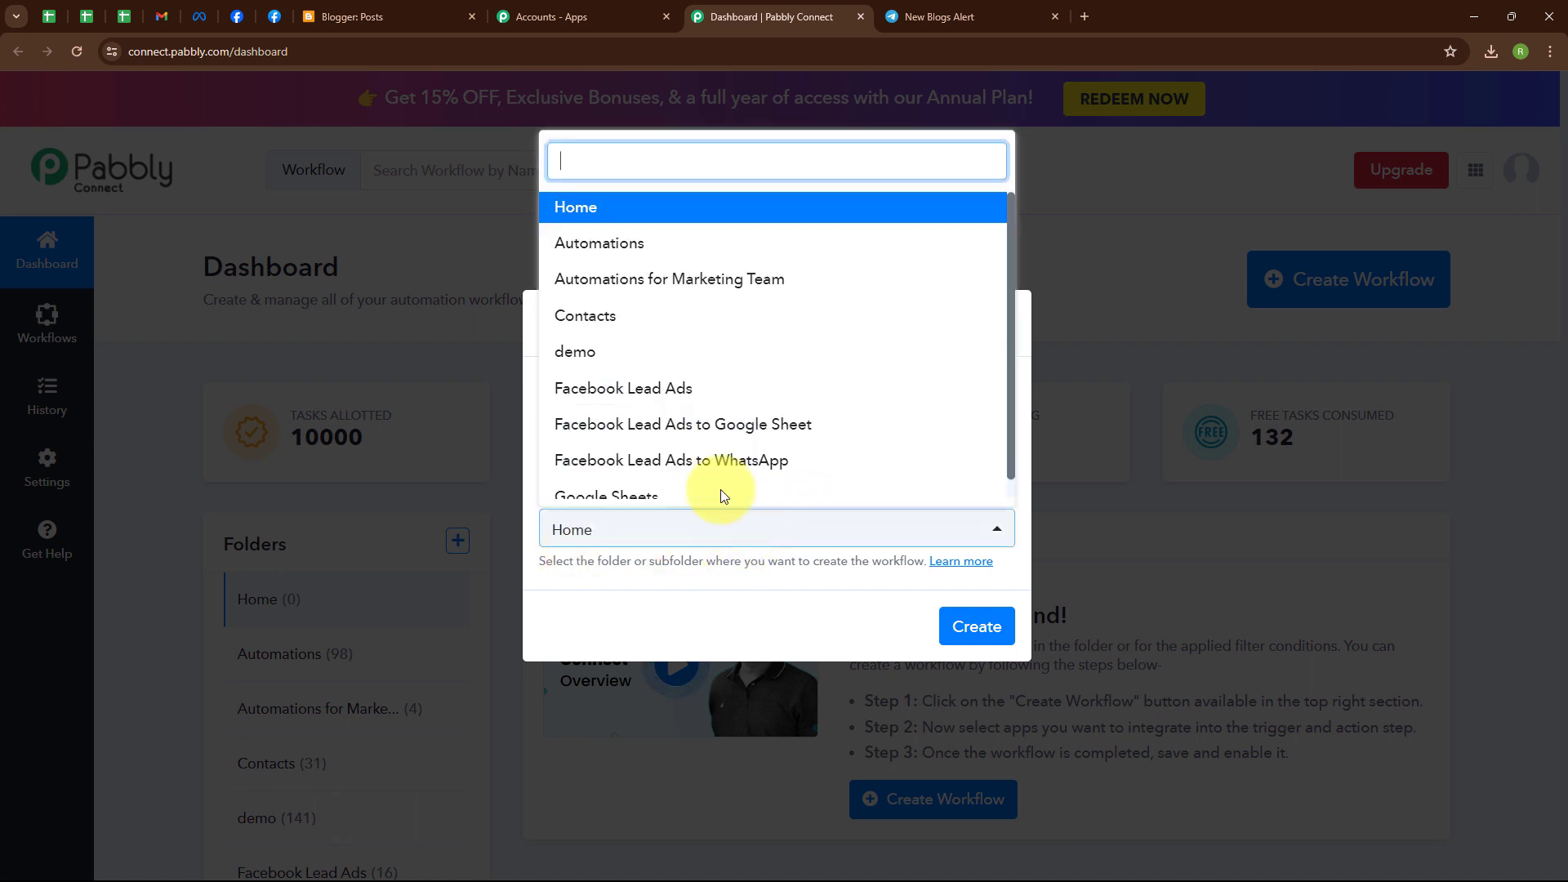
pyautogui.click(716, 245)
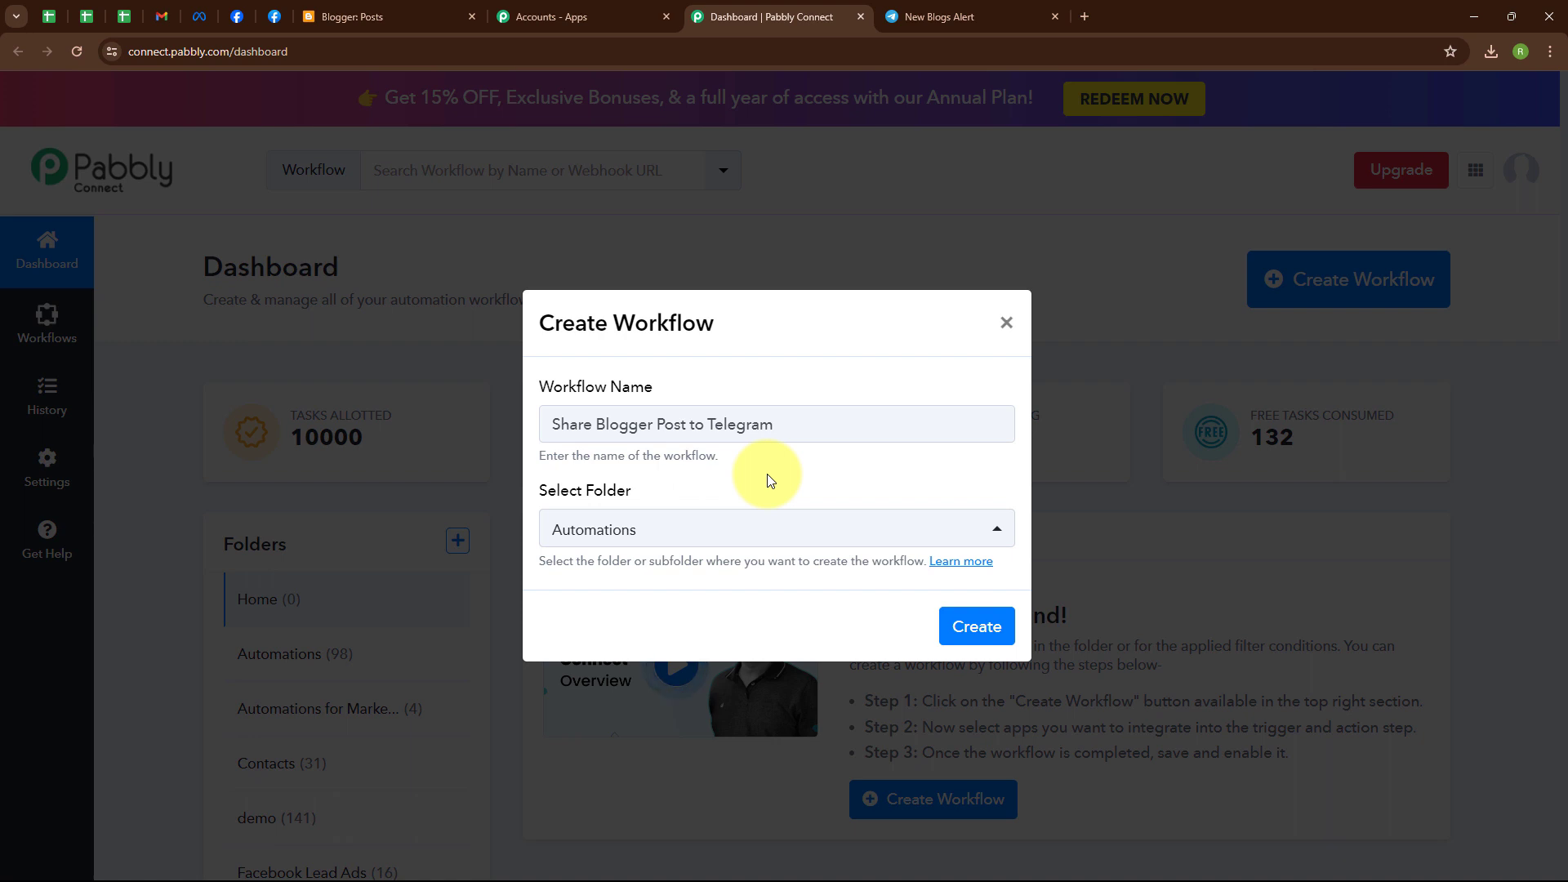
pyautogui.click(1000, 636)
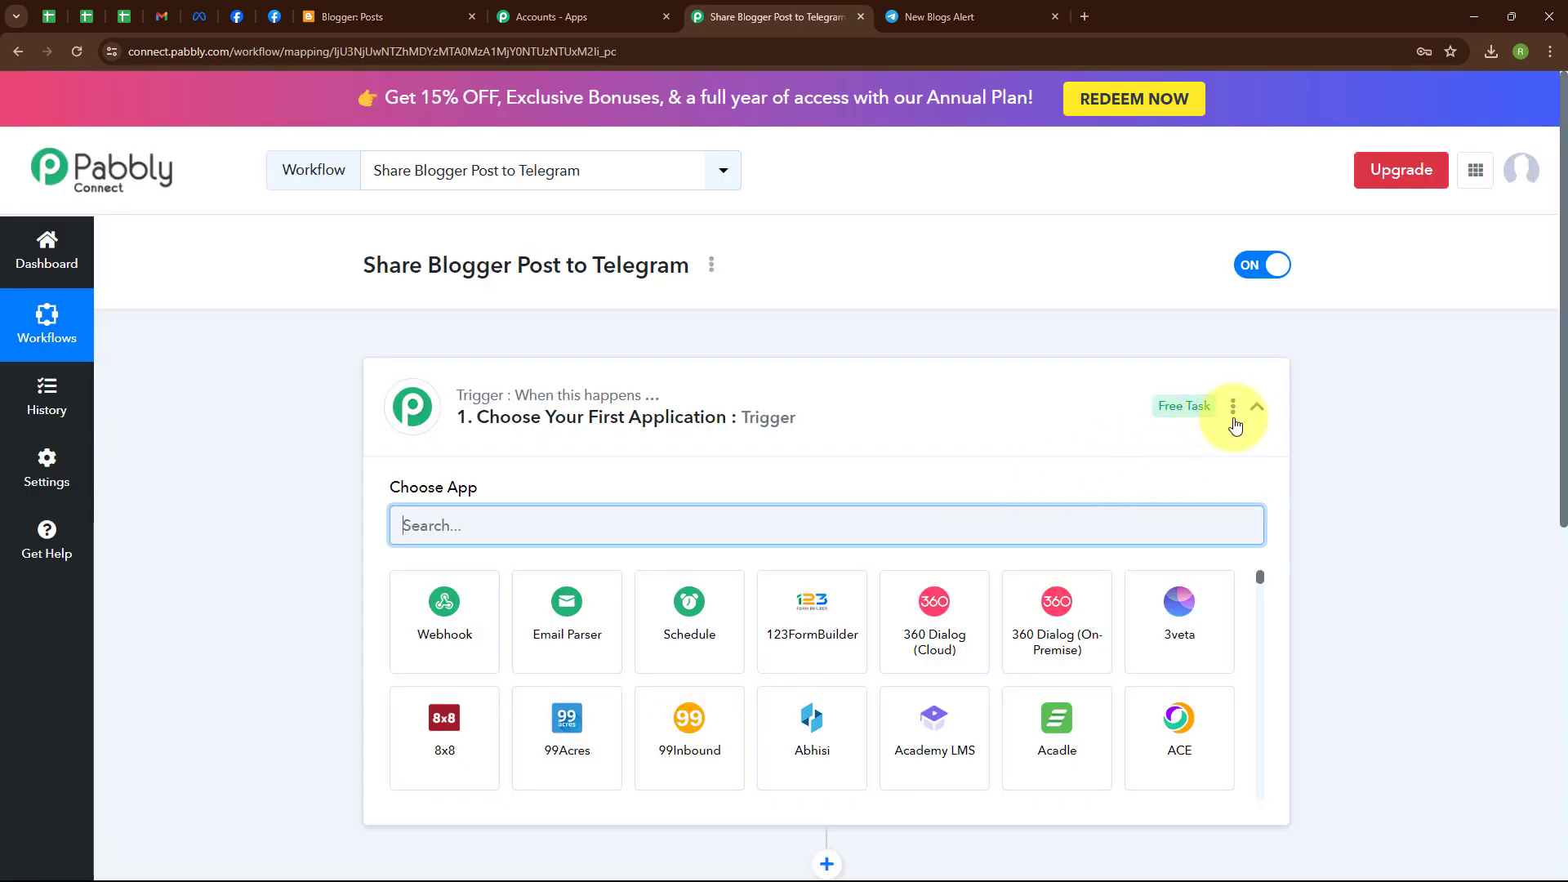
# Step: Set the workflow's trigger to Google Blogger with the event New Post Added
pyautogui.click(1256, 413)
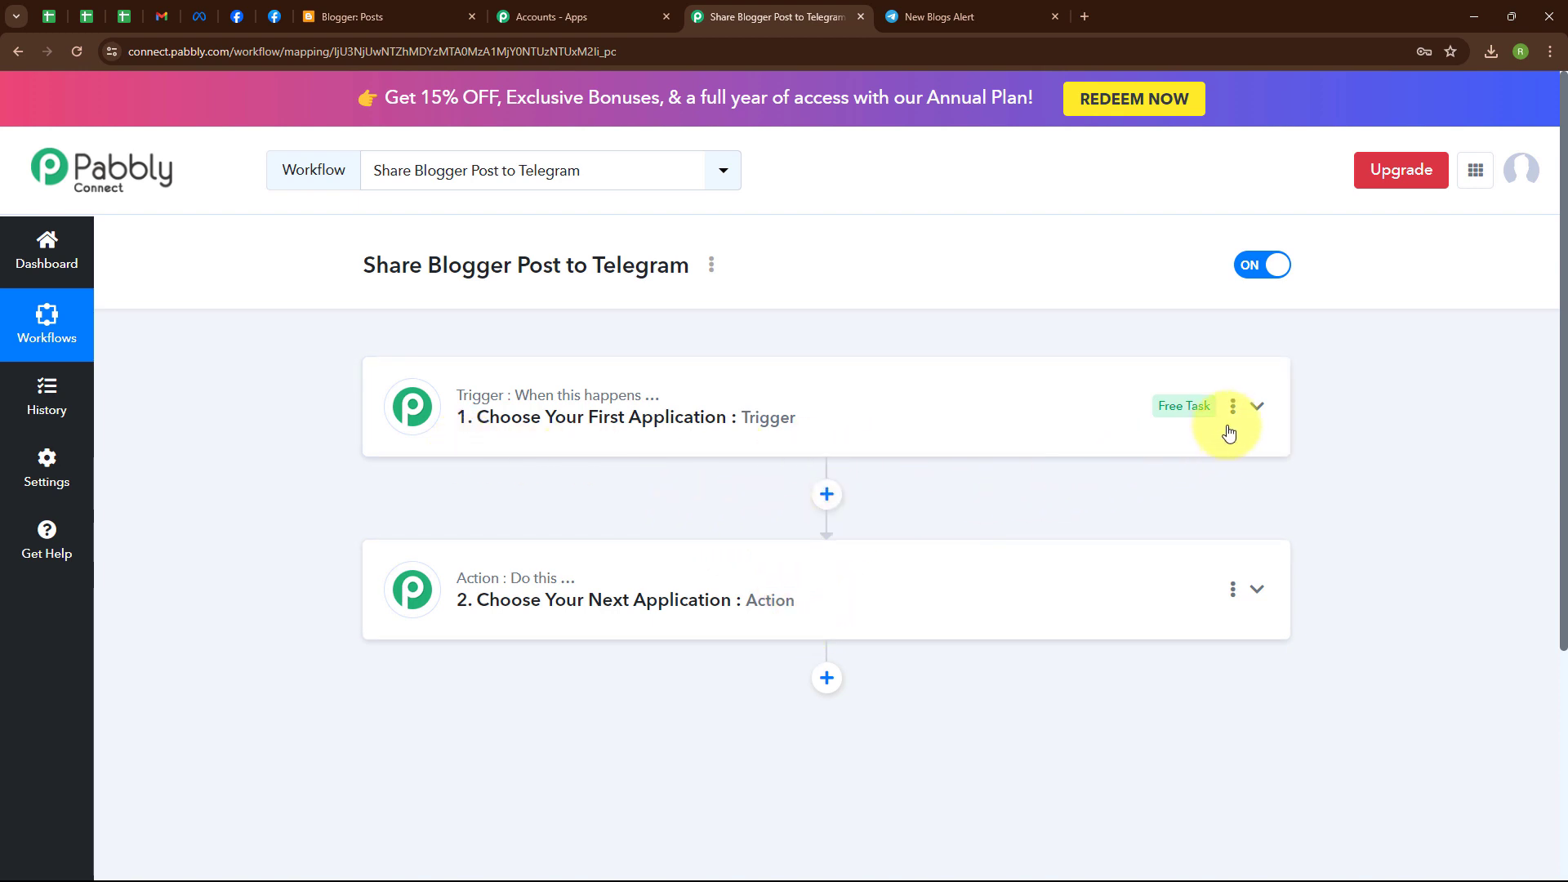
pyautogui.click(1259, 405)
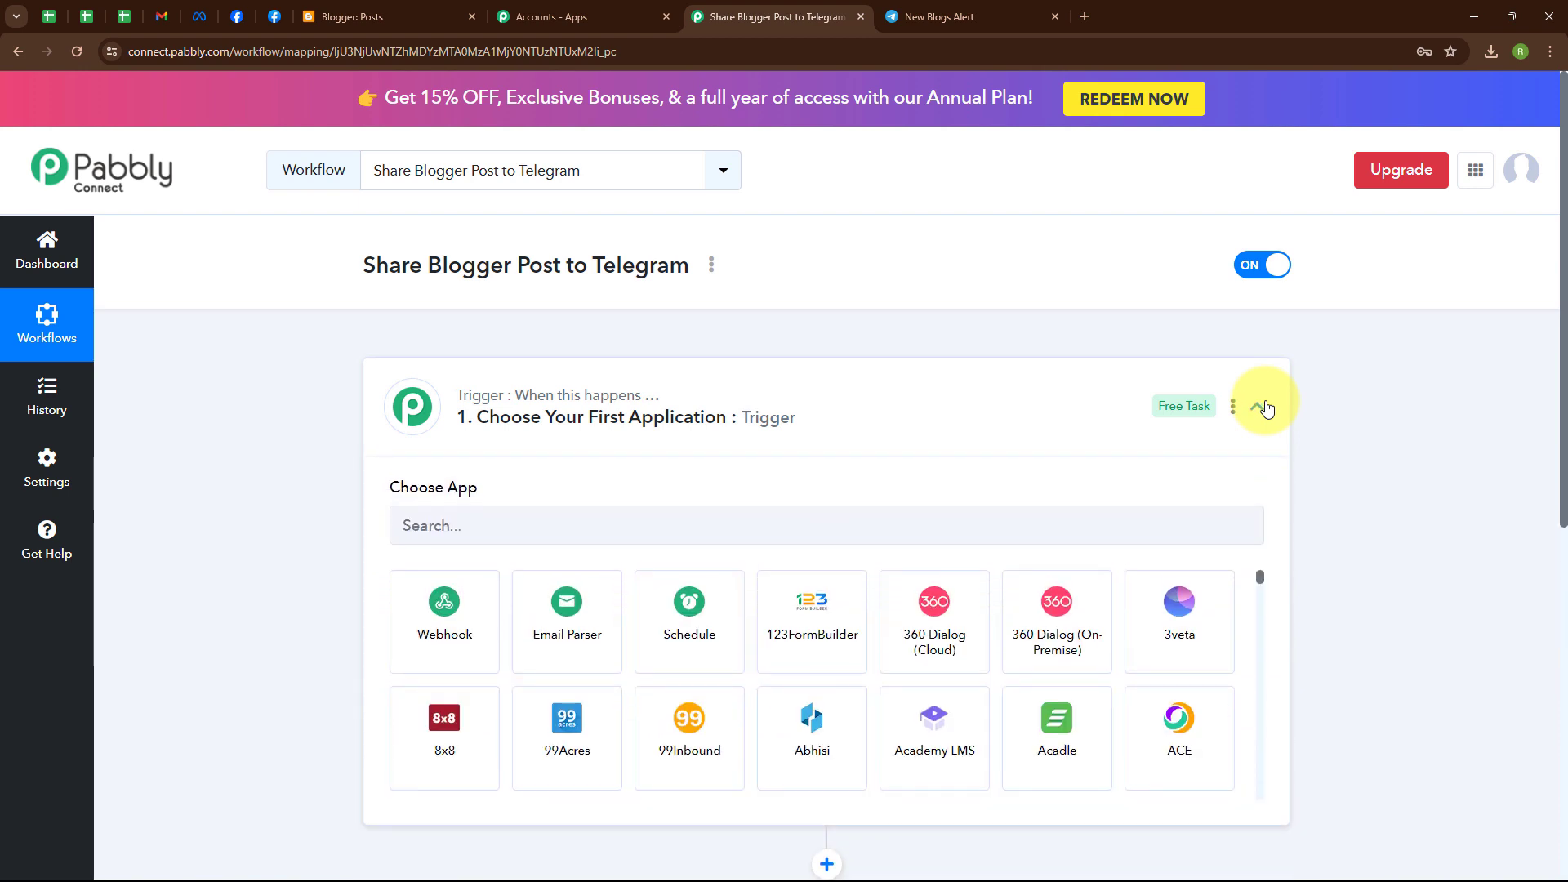
pyautogui.click(444, 523)
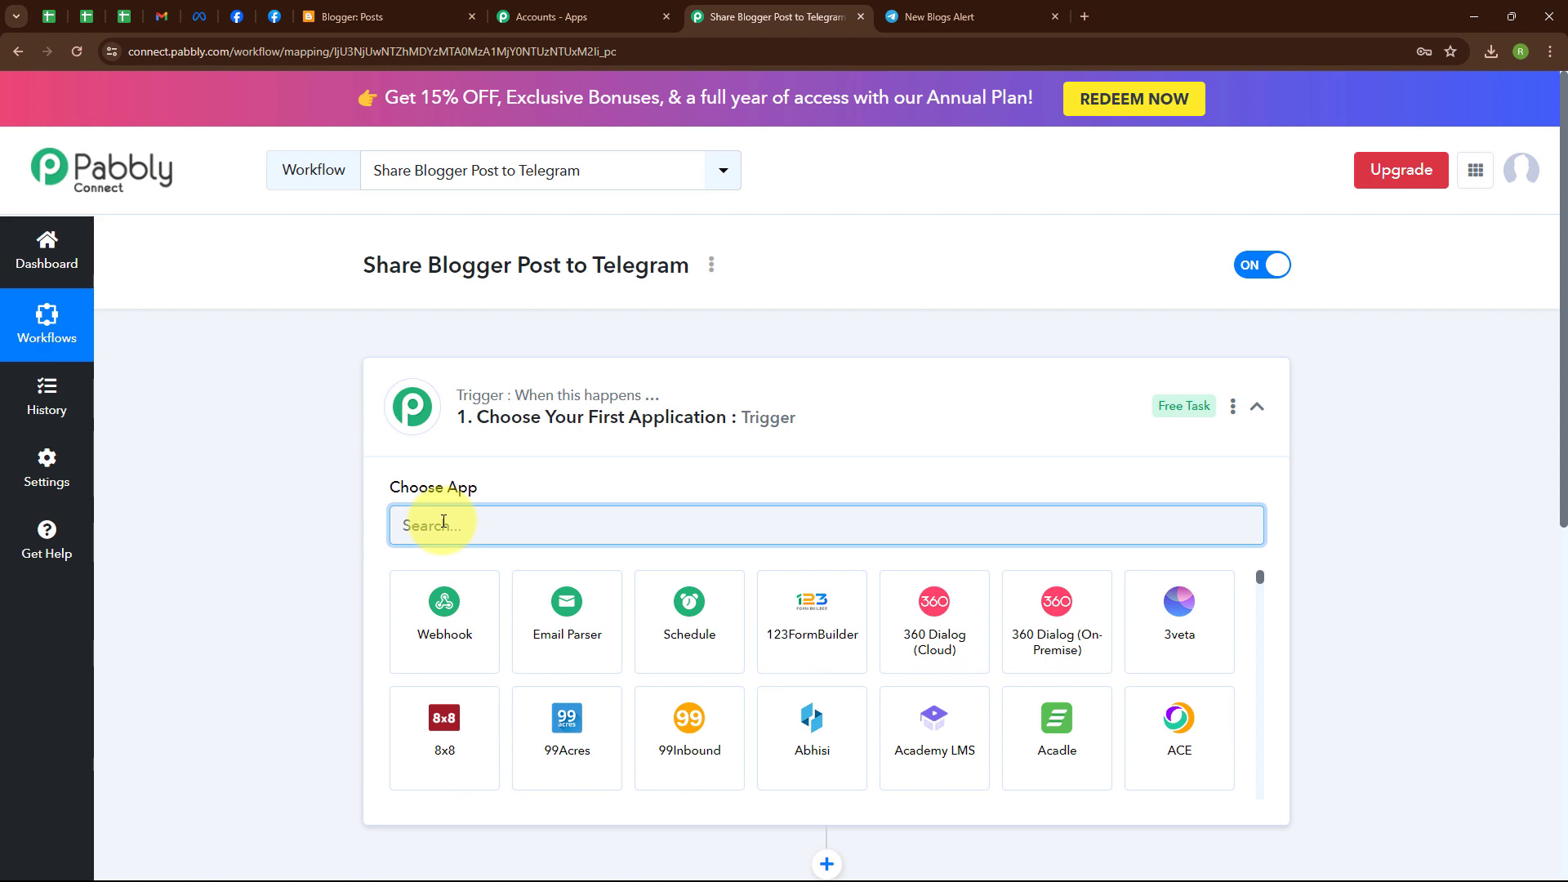
pyautogui.write('blog')
pyautogui.click(444, 610)
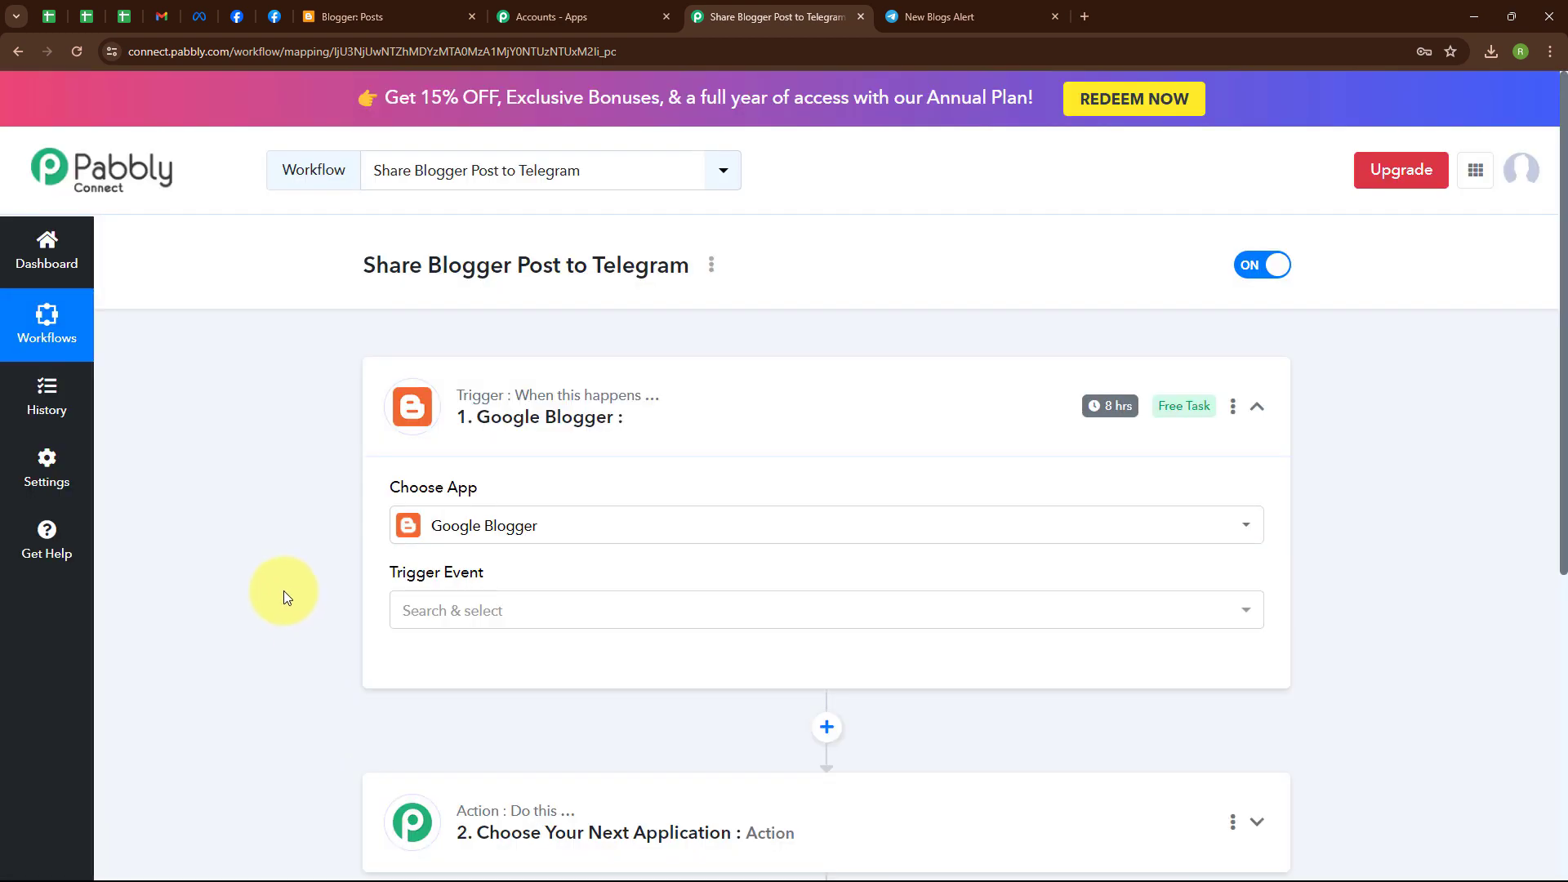
pyautogui.click(541, 611)
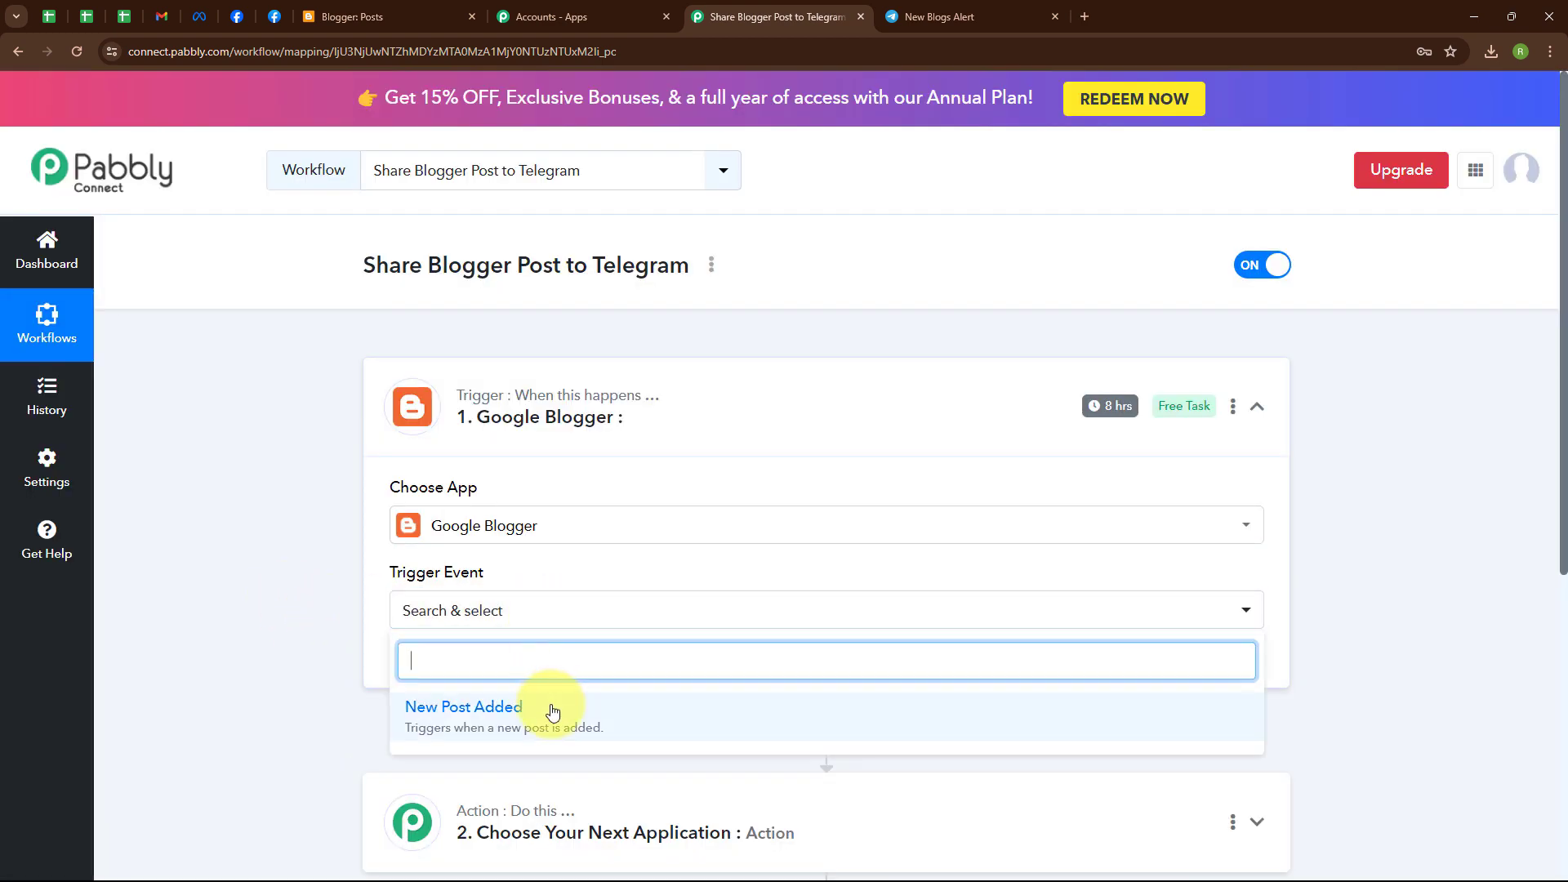
pyautogui.click(553, 712)
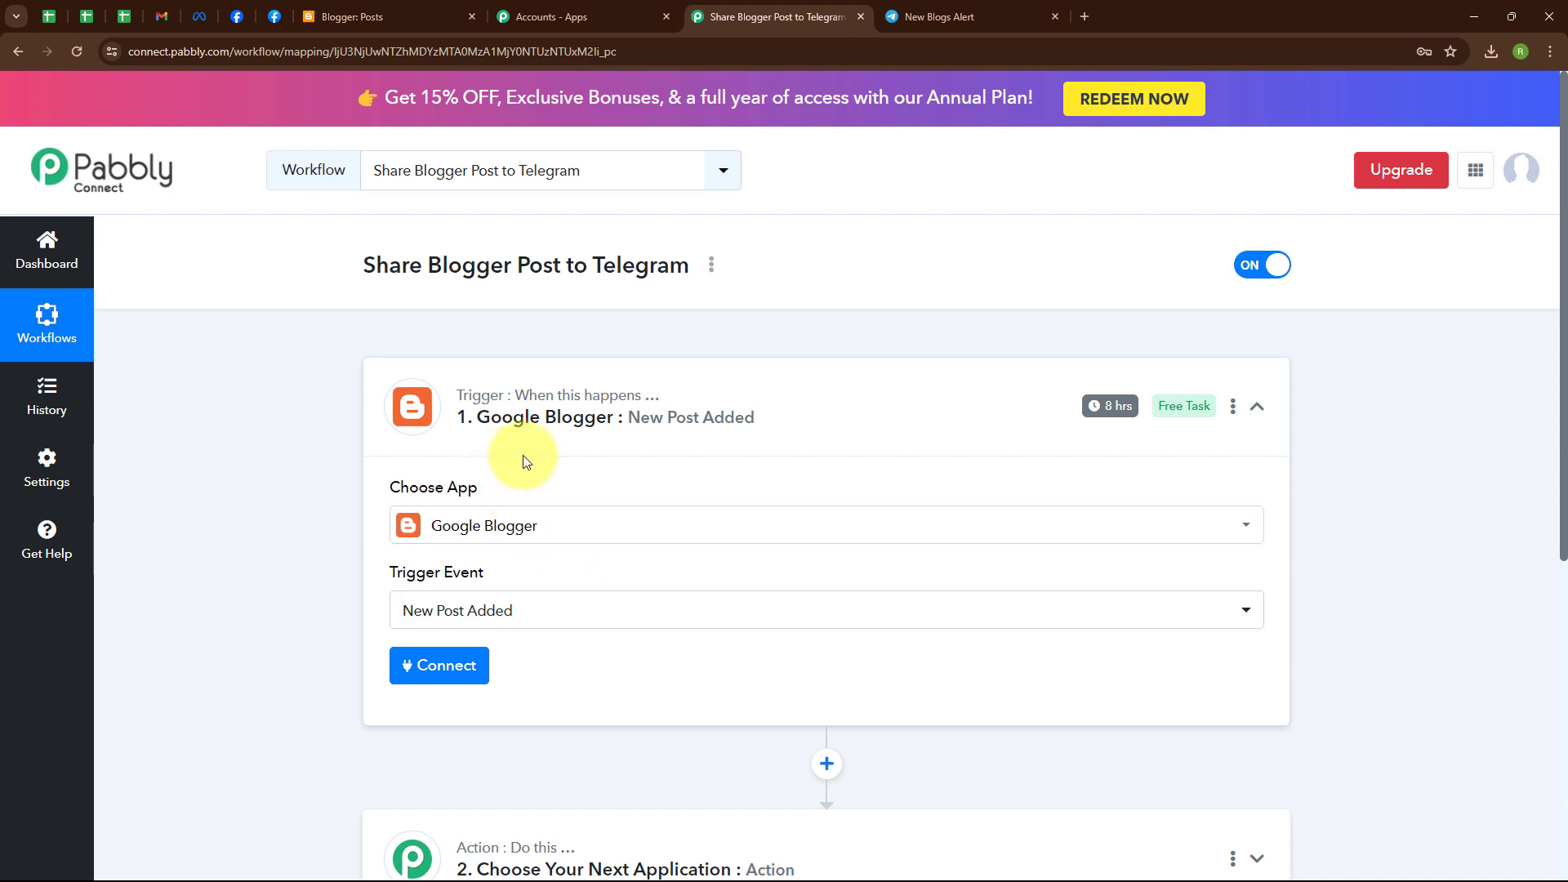
# Step: Connect the Google Blogger trigger through a new connection, authorizing access with the Google account that owns the blog
pyautogui.click(423, 686)
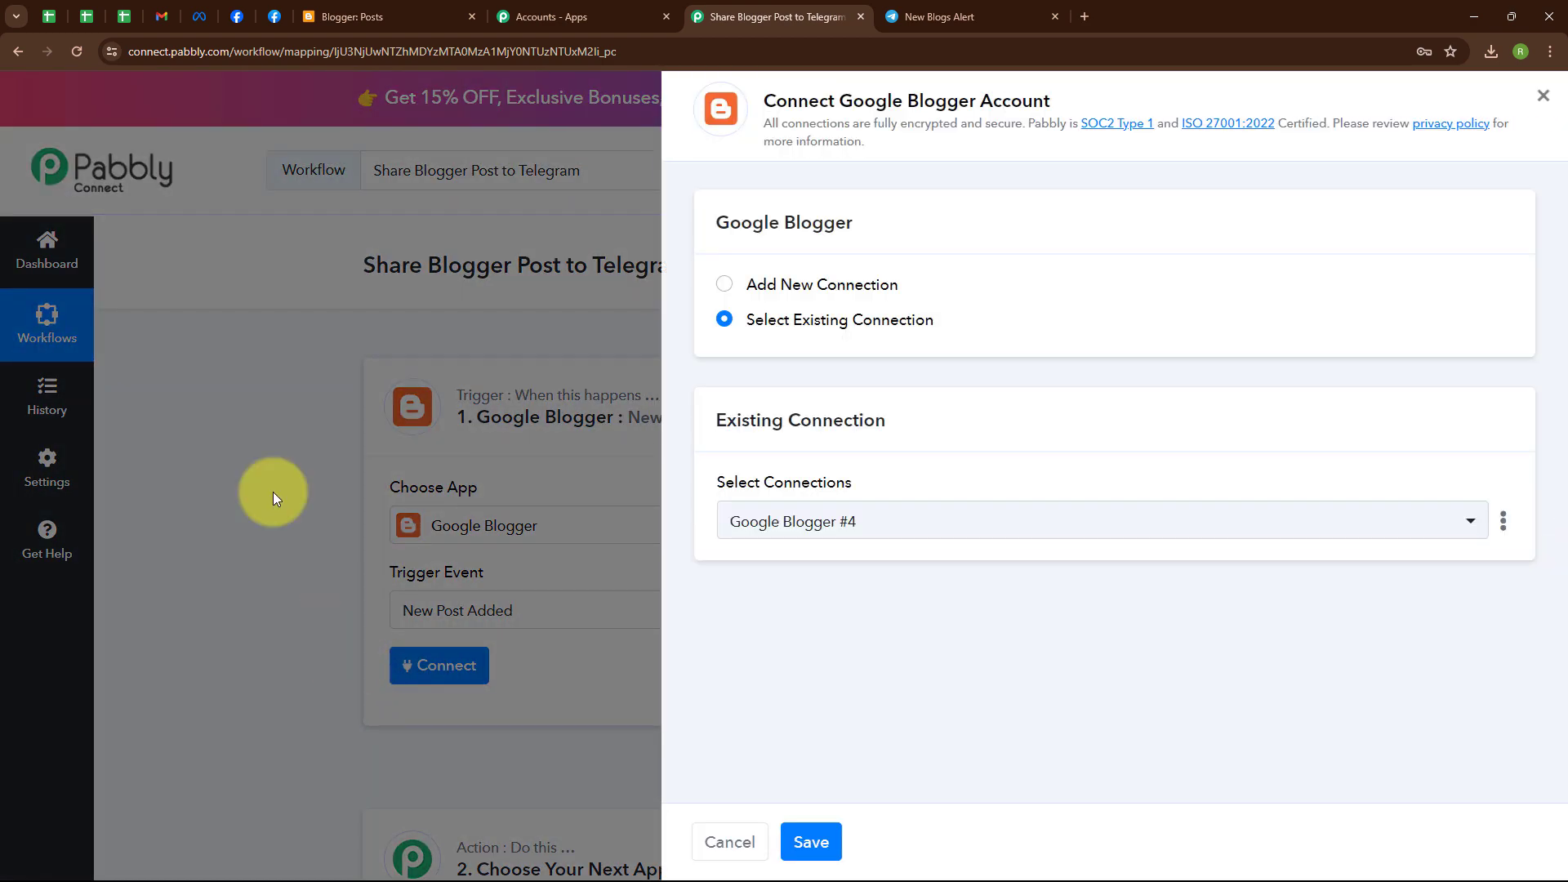
pyautogui.click(725, 285)
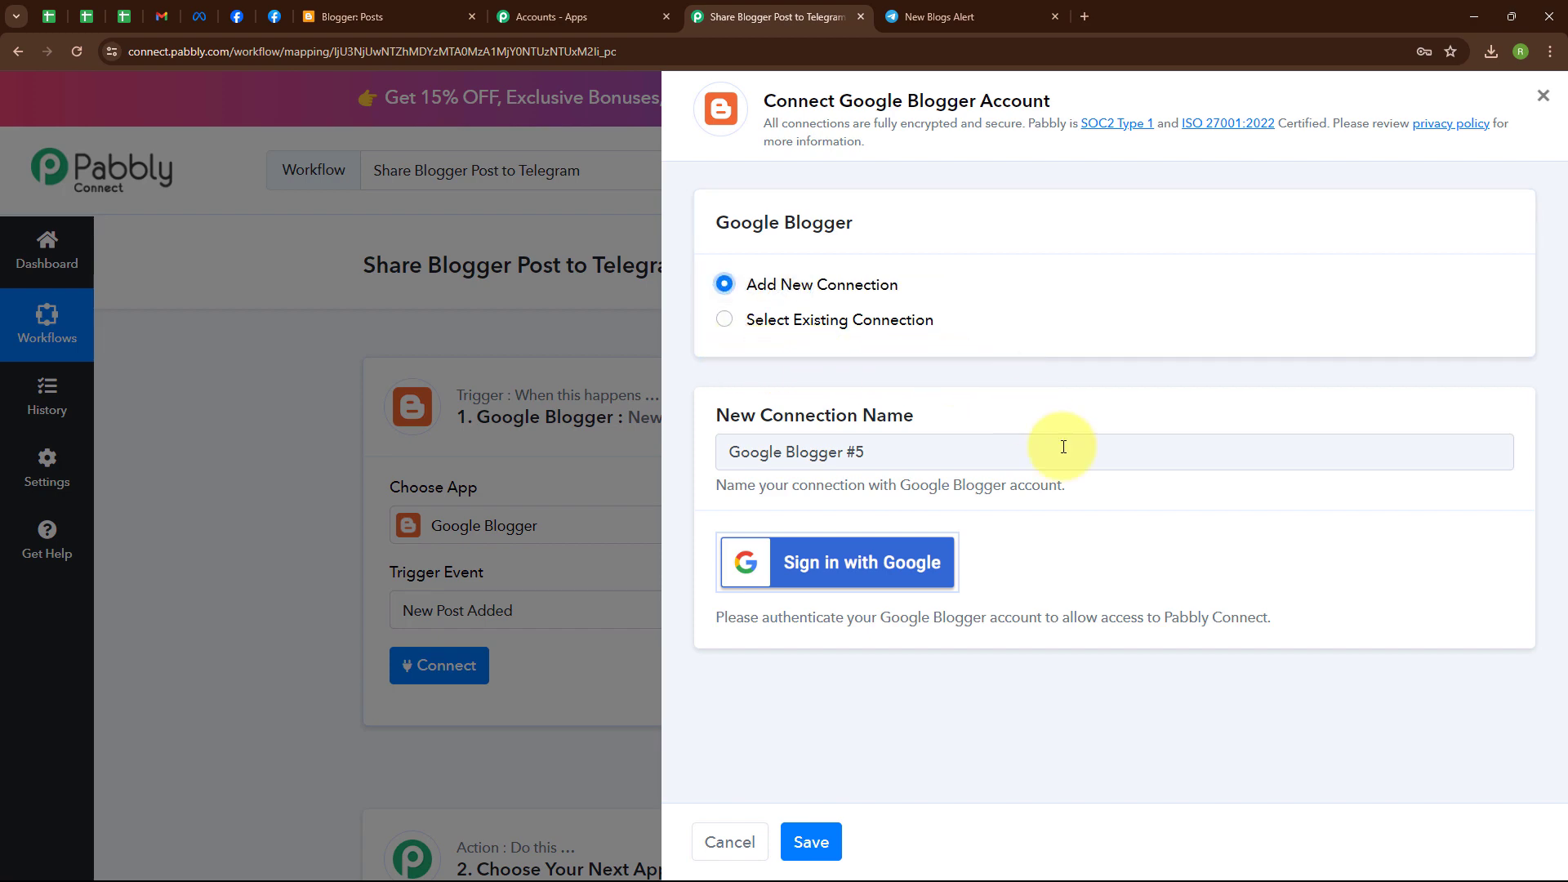
pyautogui.click(870, 589)
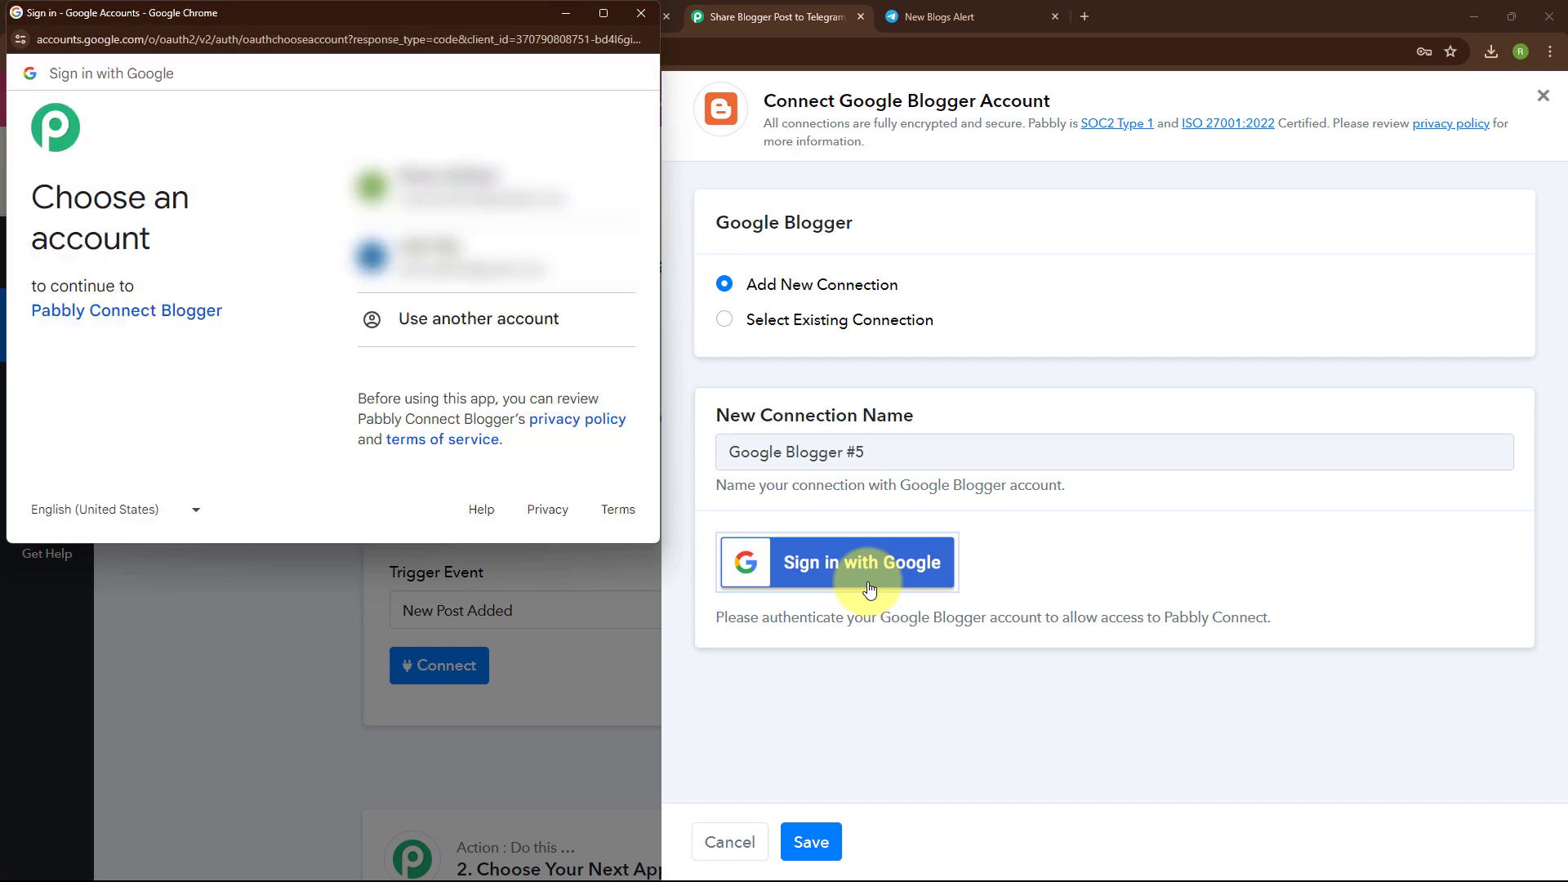
pyautogui.click(491, 260)
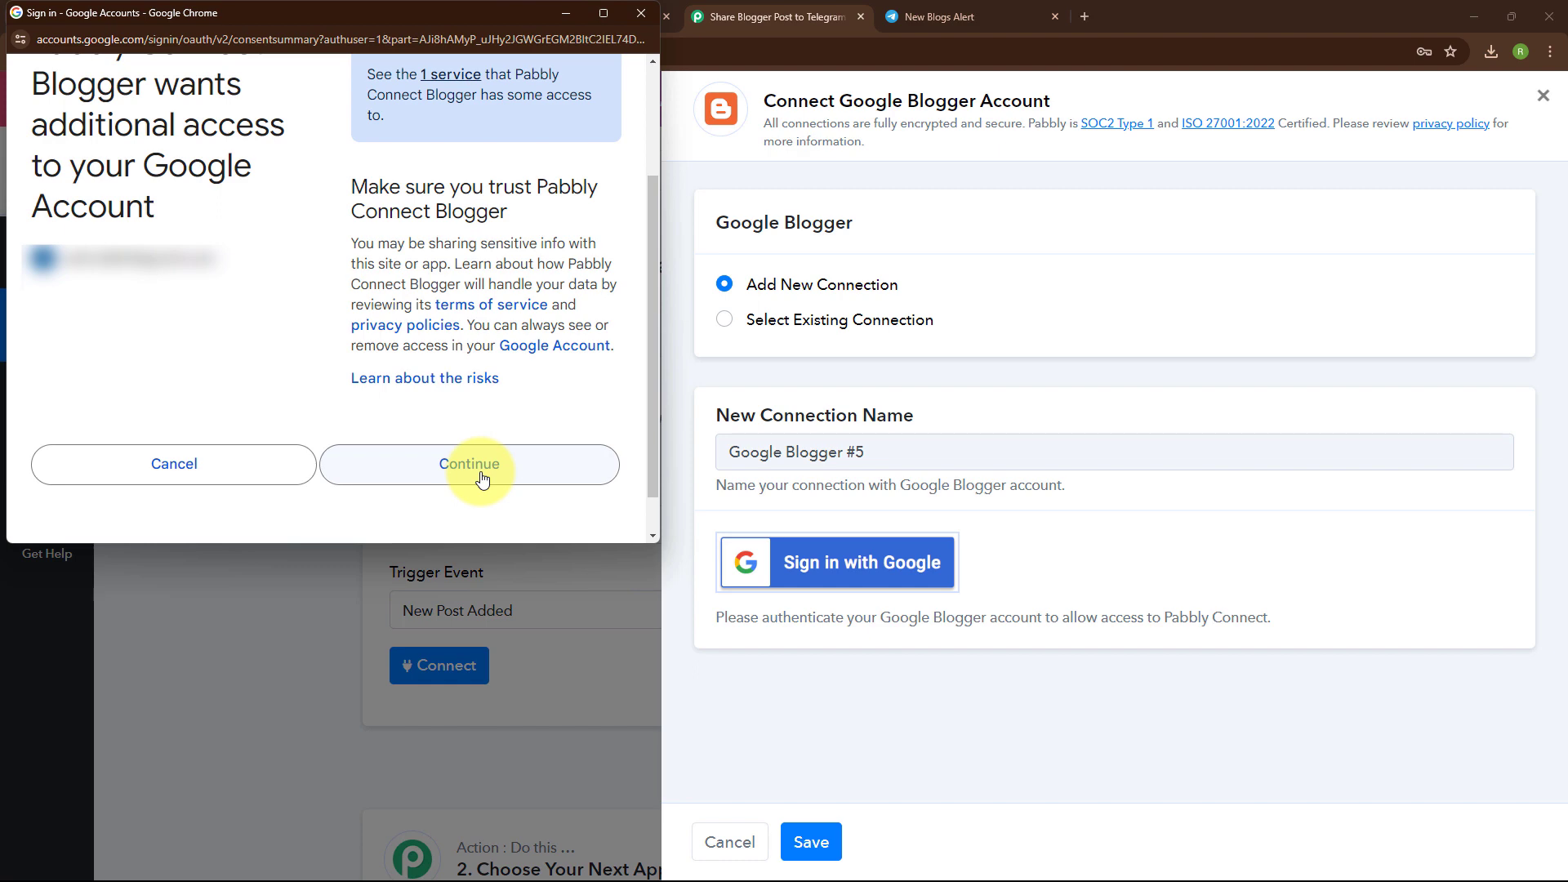
pyautogui.click(483, 478)
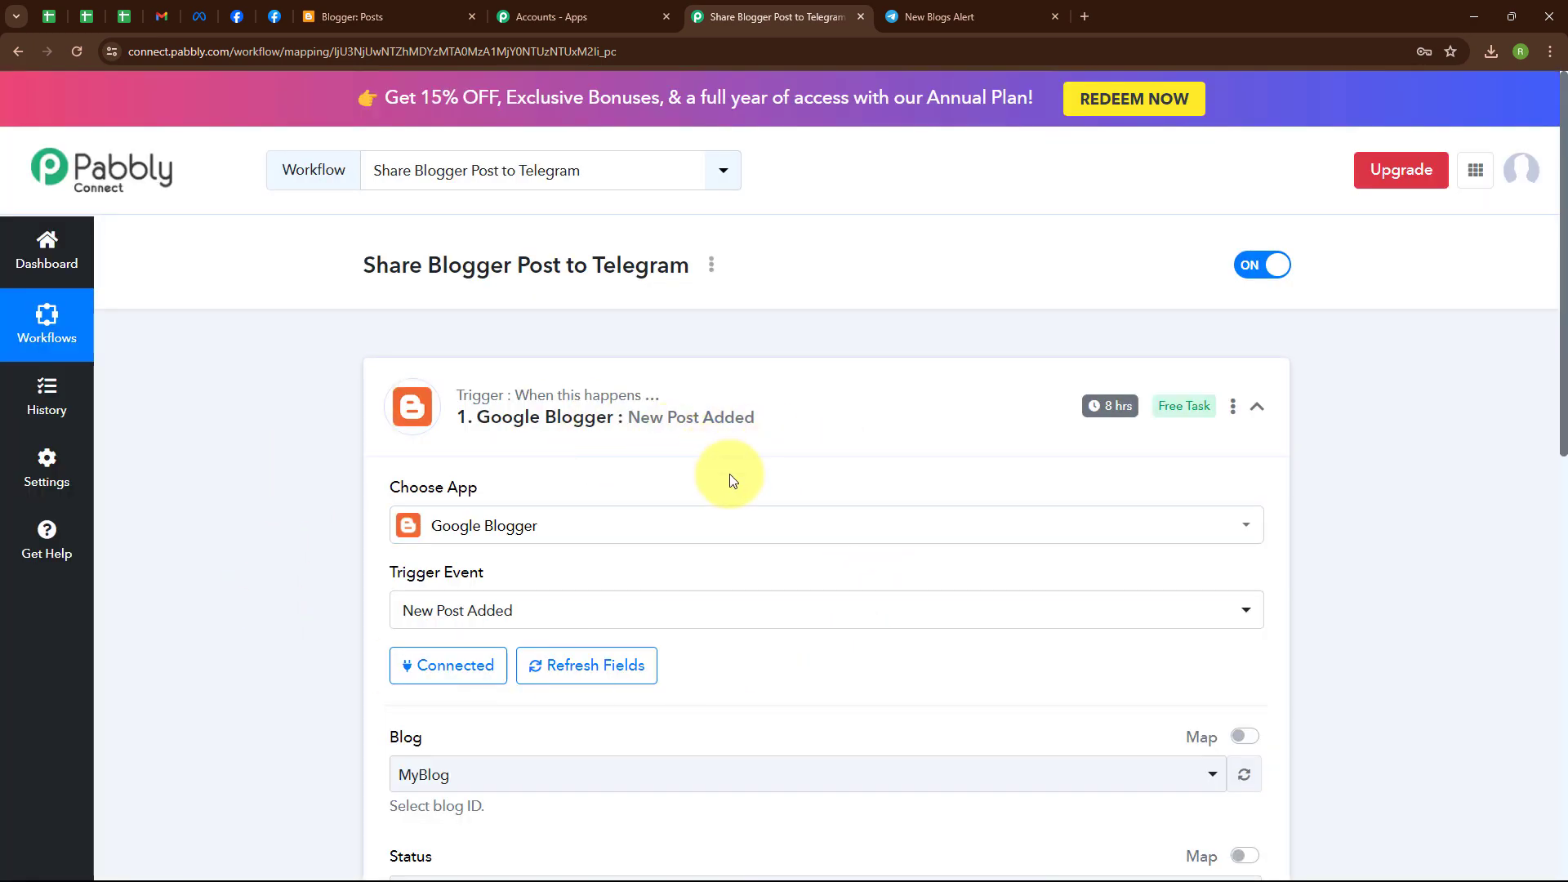
# Step: Check the blog's name in Blogger and choose MyBlog as the trigger's blog in Pabbly Connect
pyautogui.scroll(-2, 728, 473)
pyautogui.scroll(-2, 728, 473)
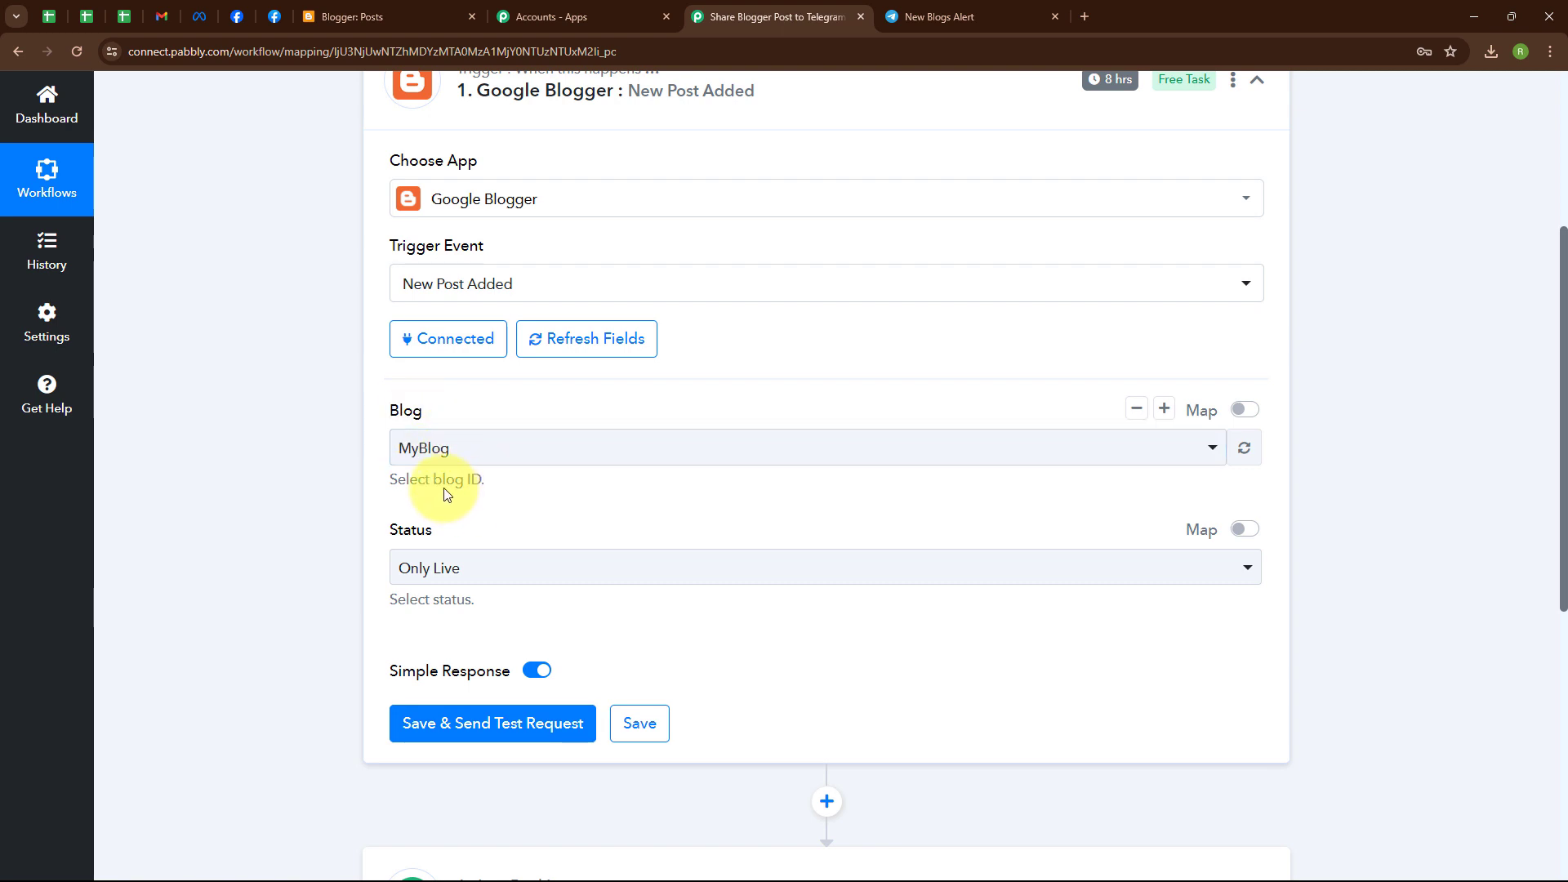
pyautogui.click(374, 7)
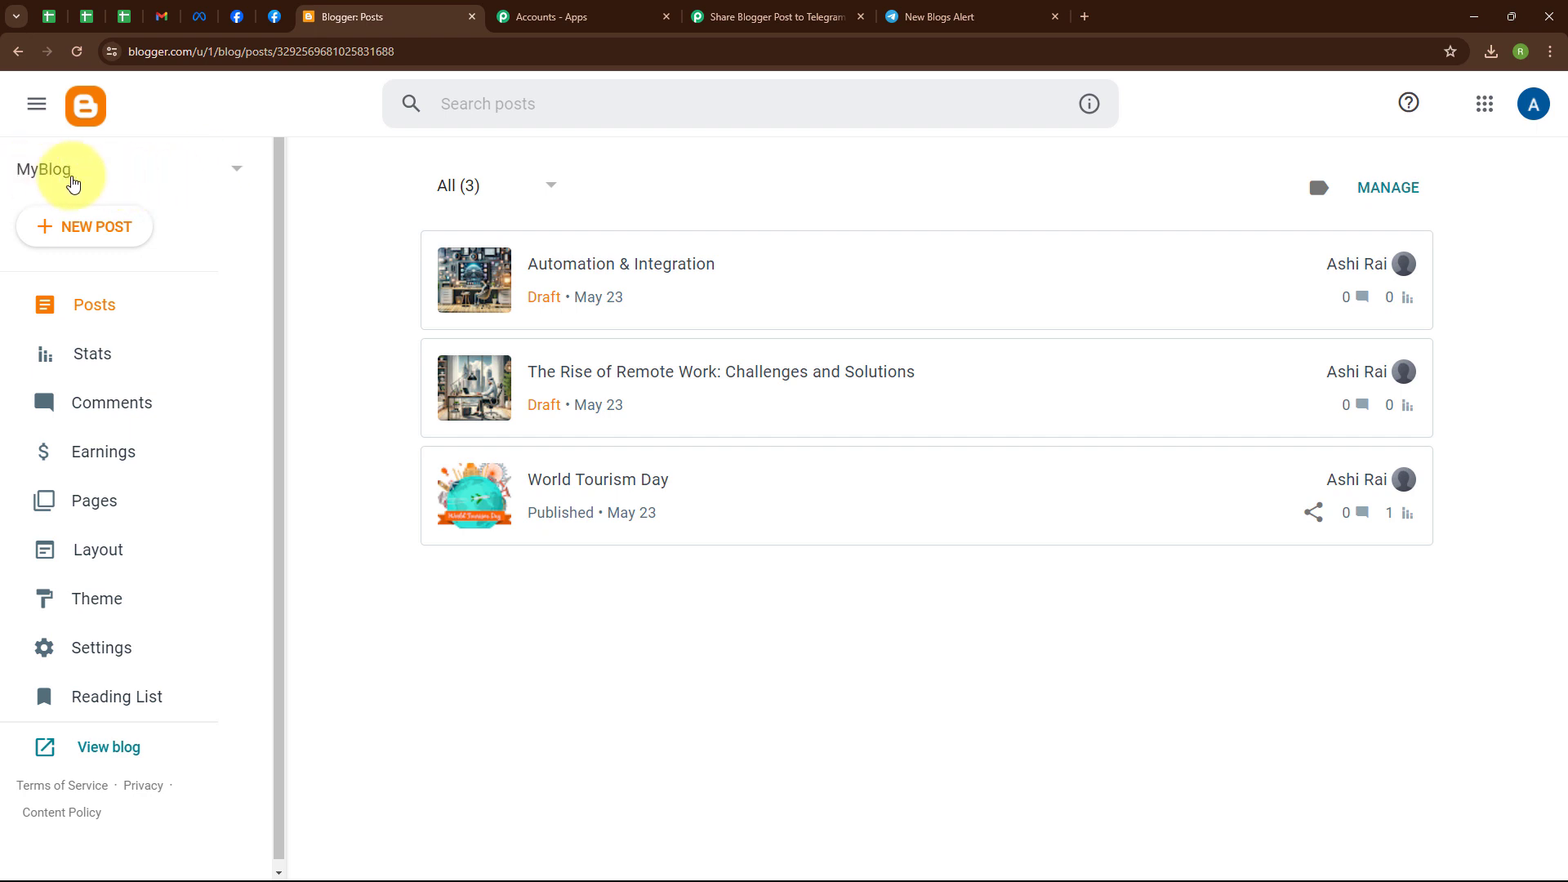
pyautogui.click(731, 17)
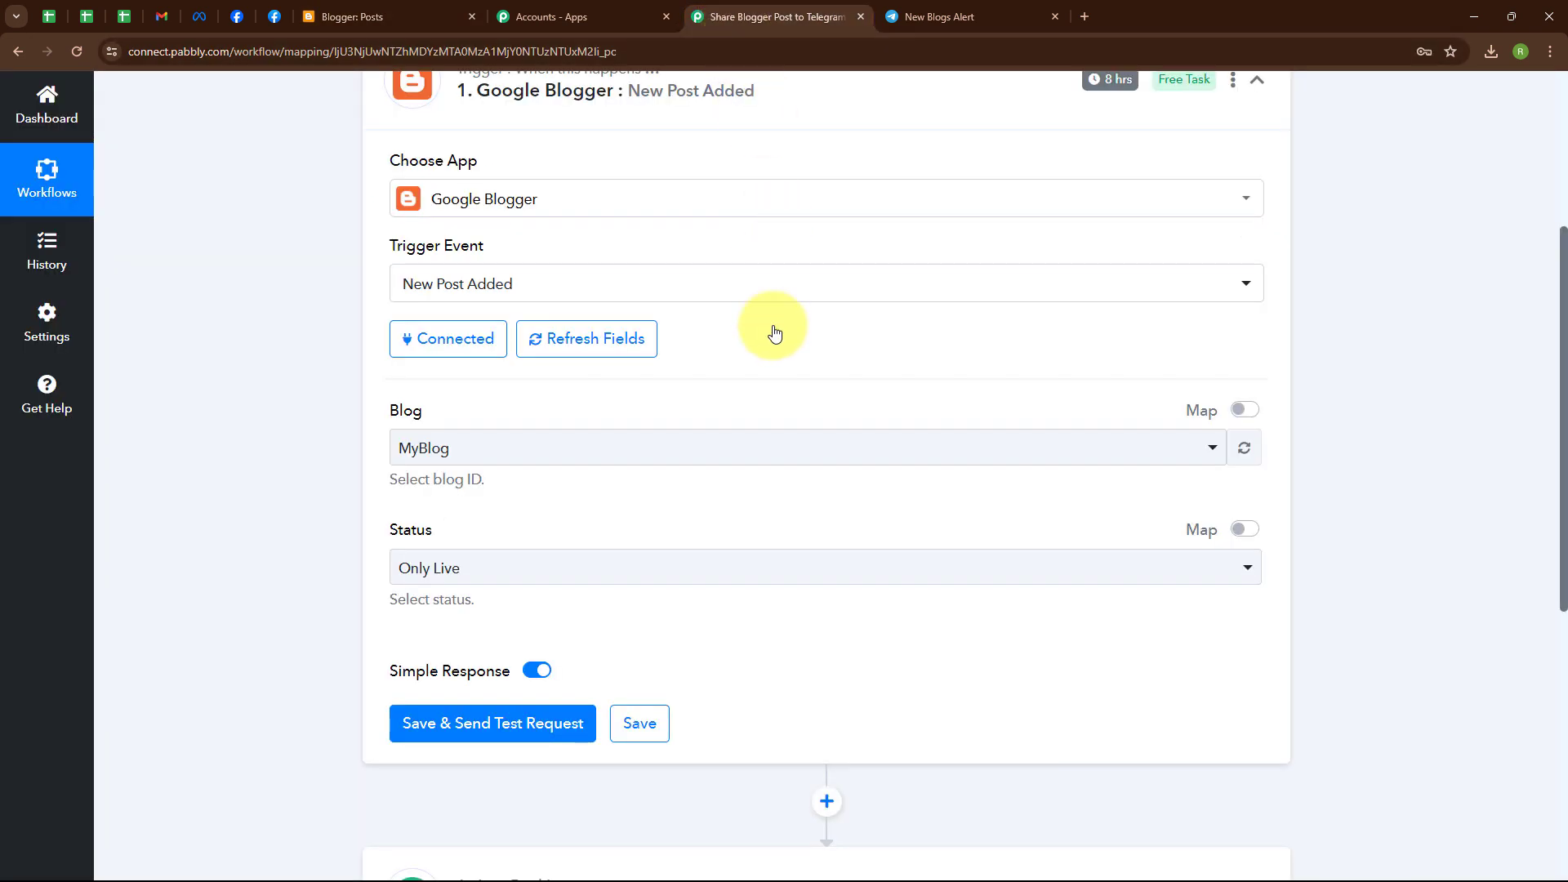
pyautogui.click(567, 451)
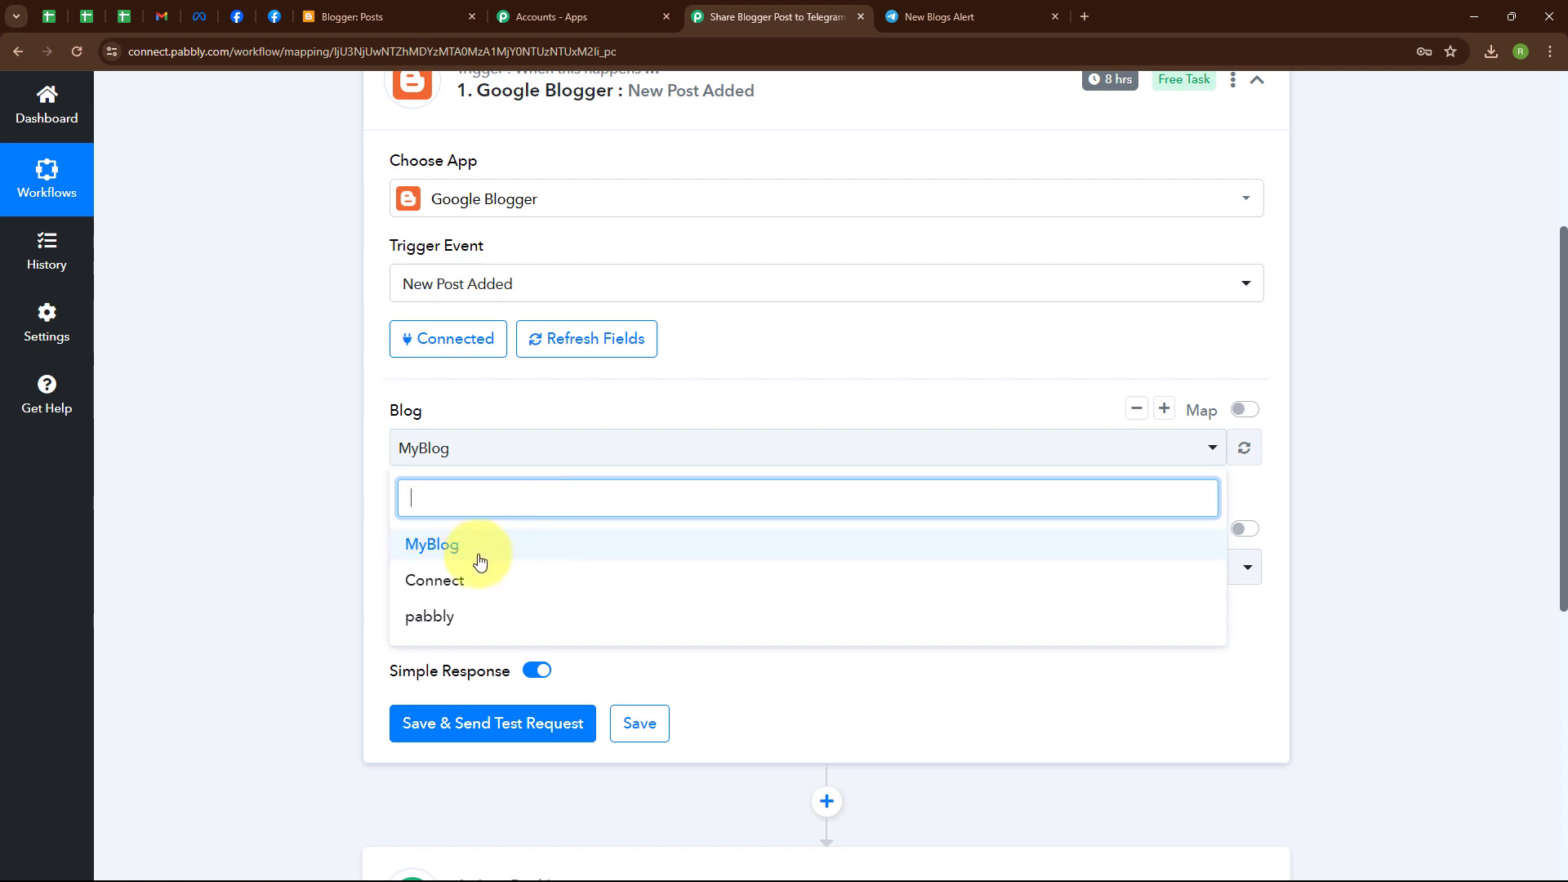
pyautogui.click(446, 547)
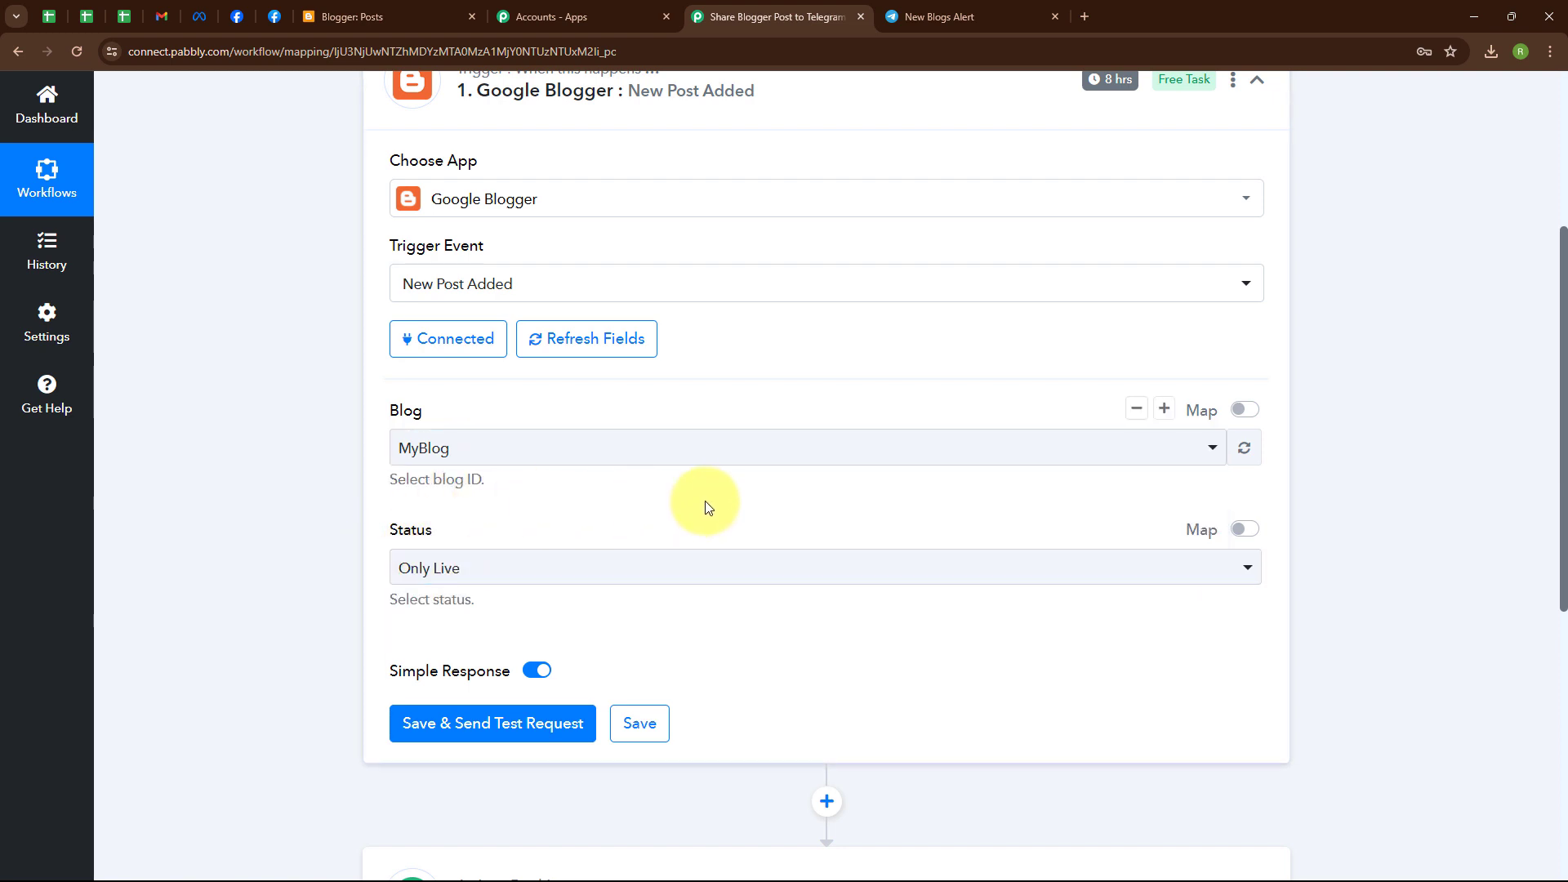
# Step: Set the trigger's post status to Only Live
pyautogui.scroll(-2, 704, 501)
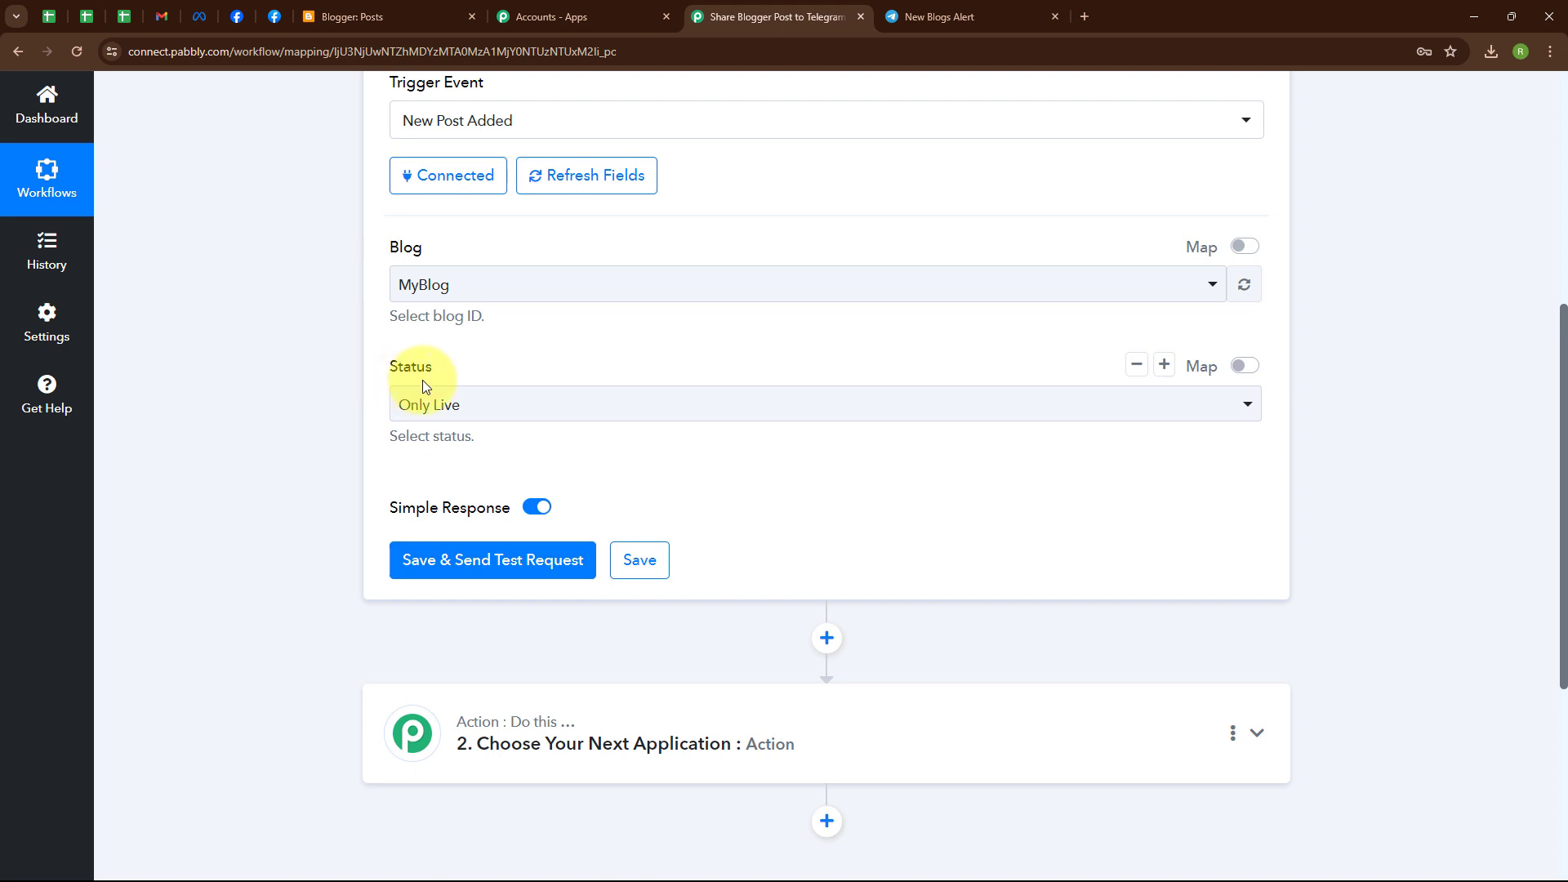
pyautogui.click(449, 413)
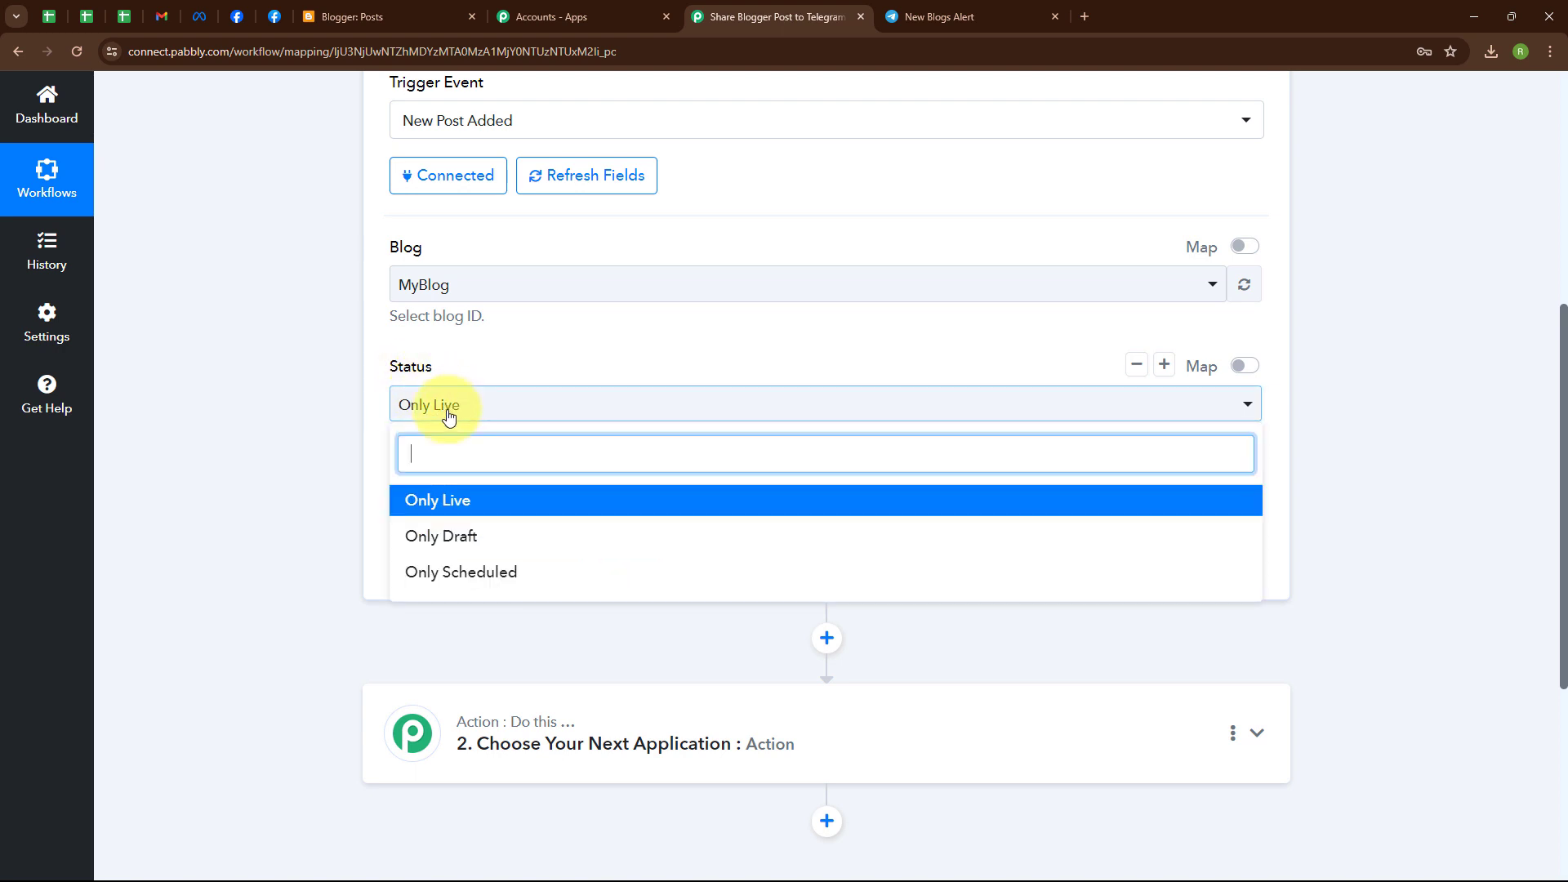
pyautogui.click(432, 511)
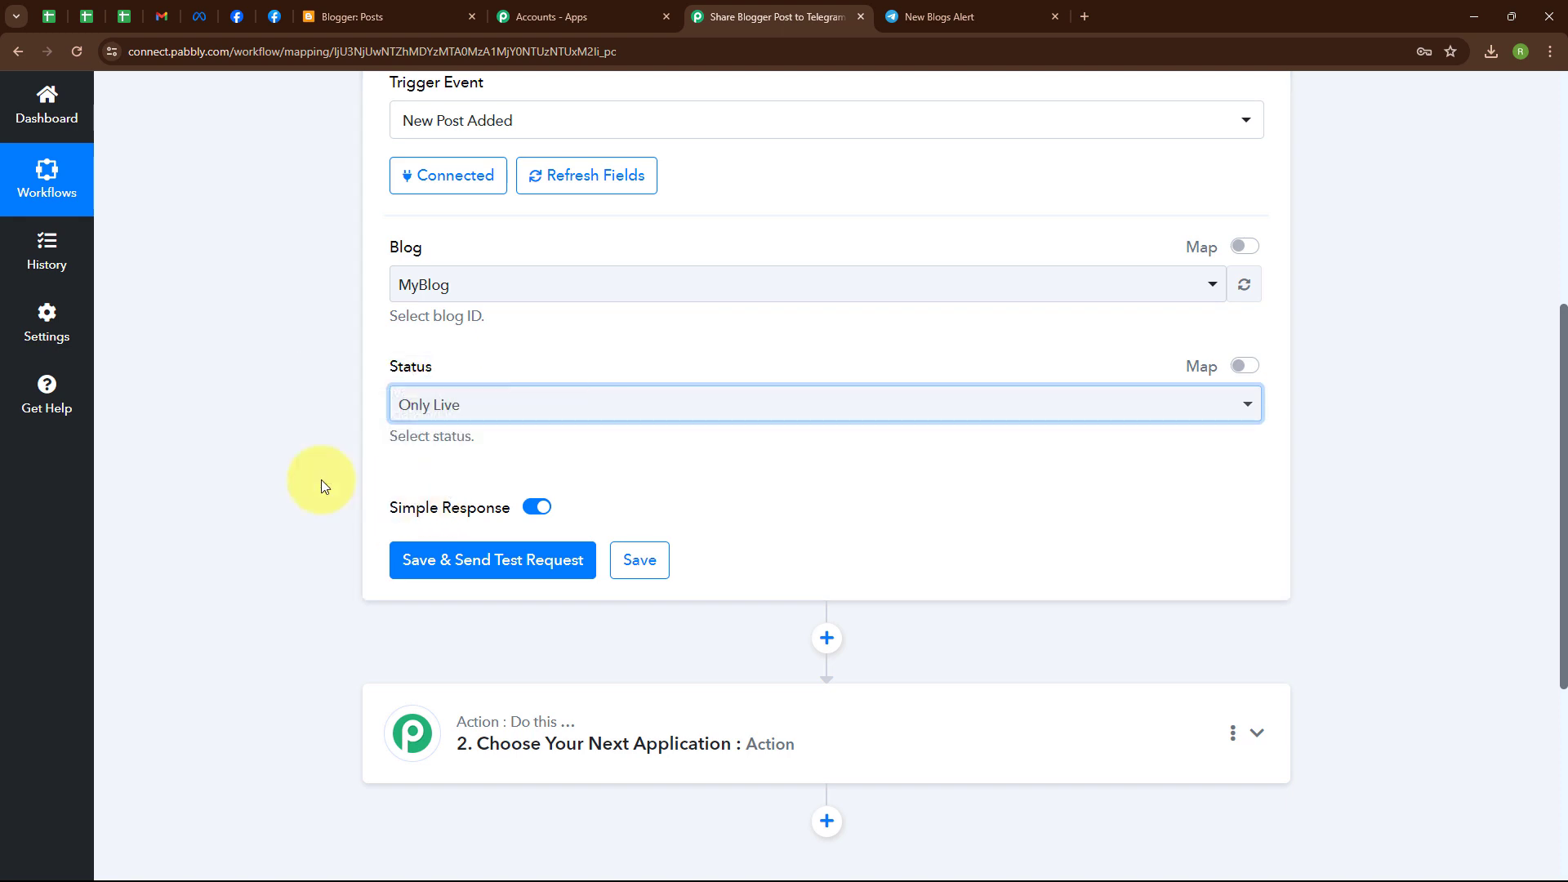
pyautogui.click(431, 468)
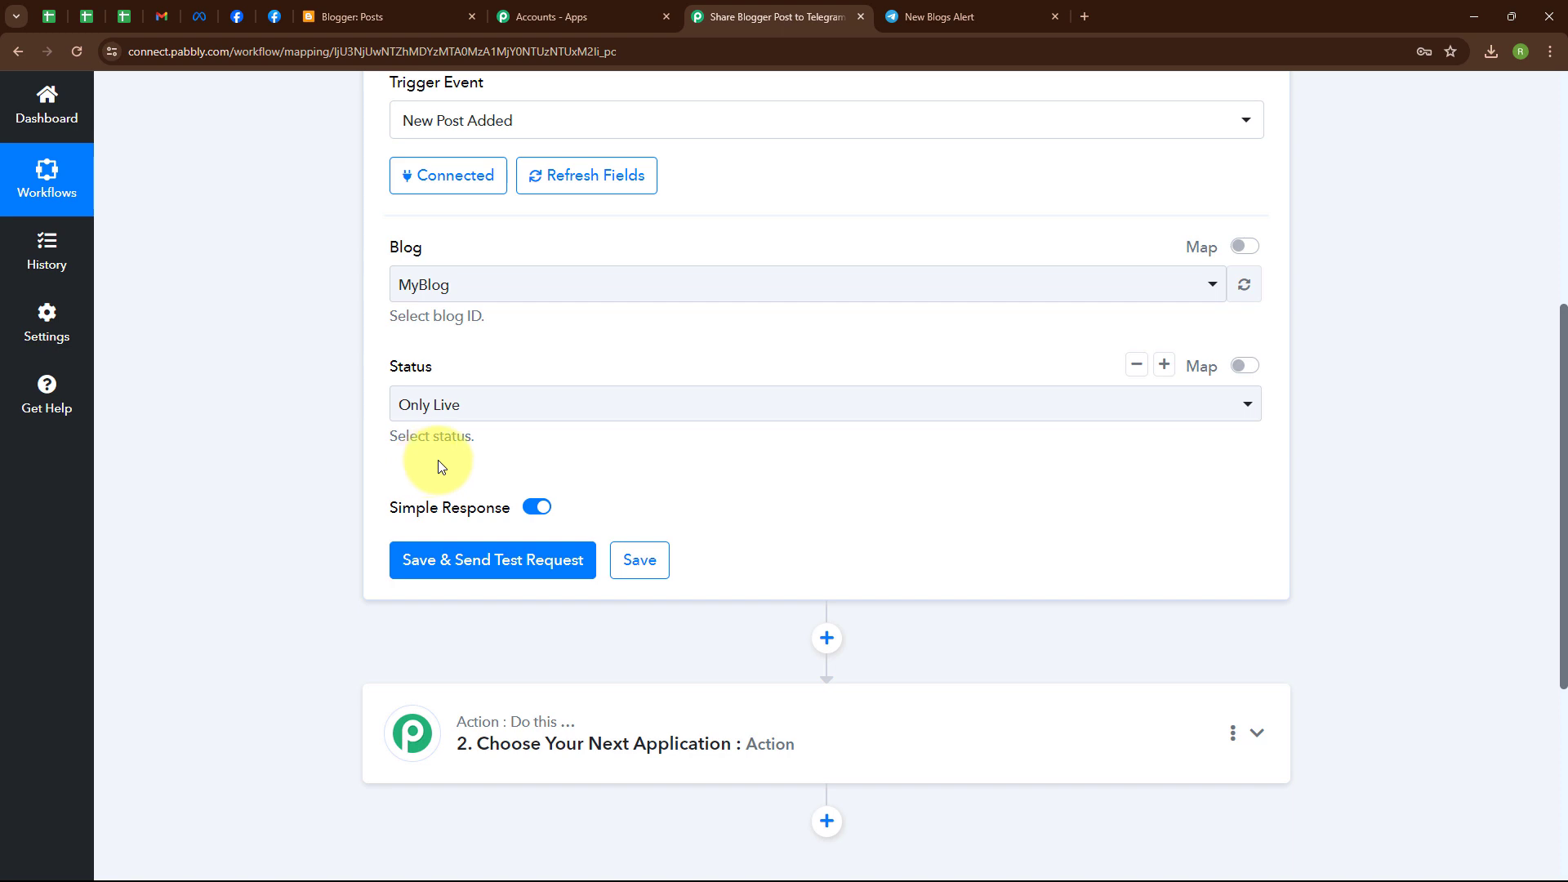
# Step: Create a new post in Blogger titled "What is Automation?" with body text explaining automation, its history, benefits and challenges
pyautogui.click(400, 11)
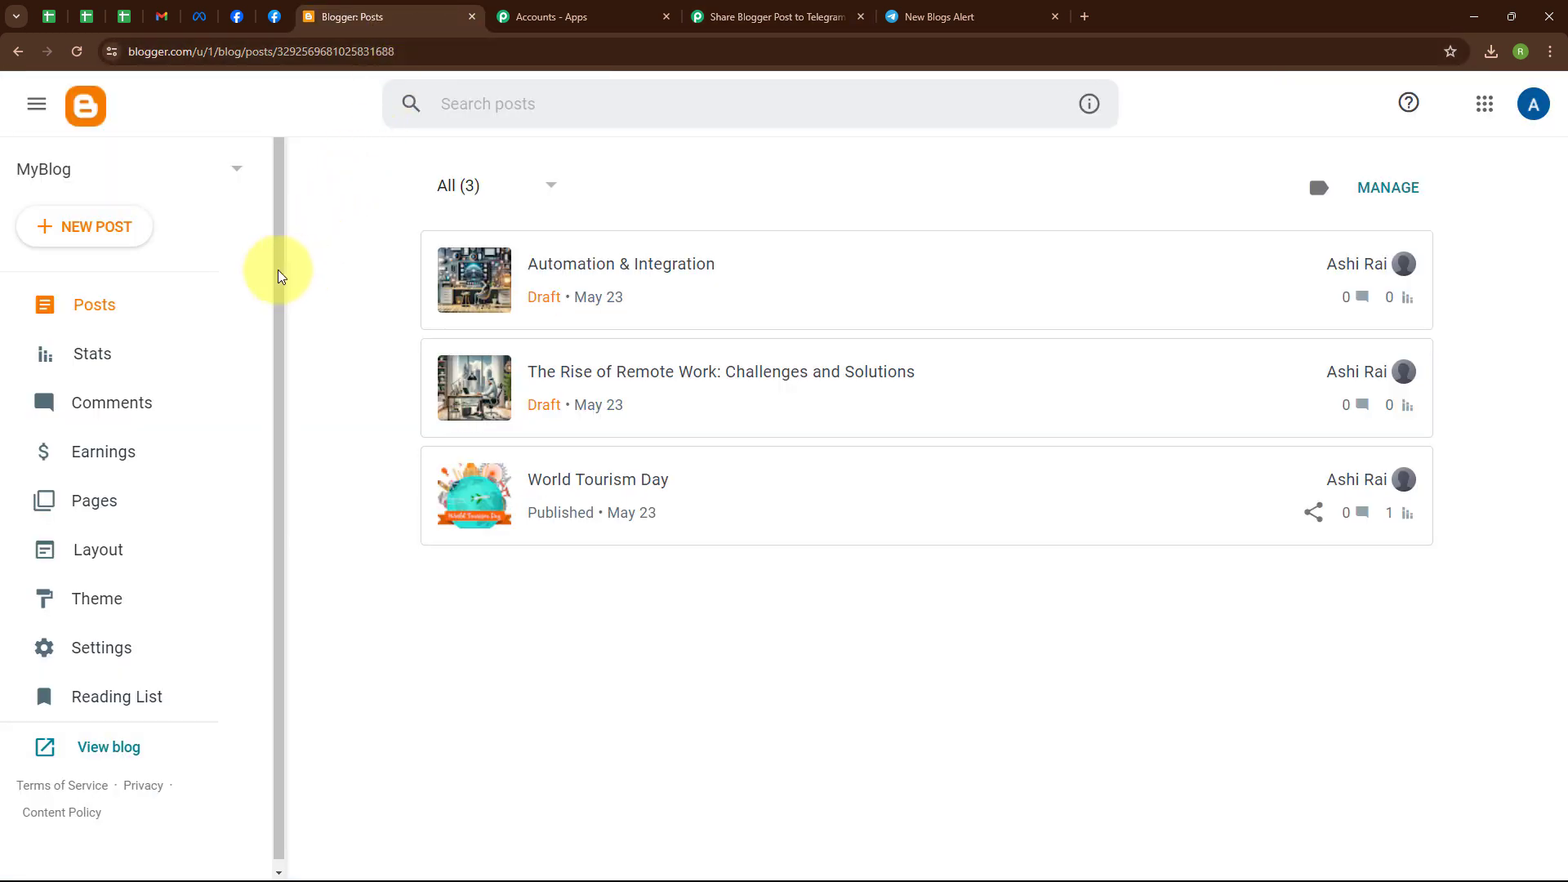
pyautogui.click(74, 245)
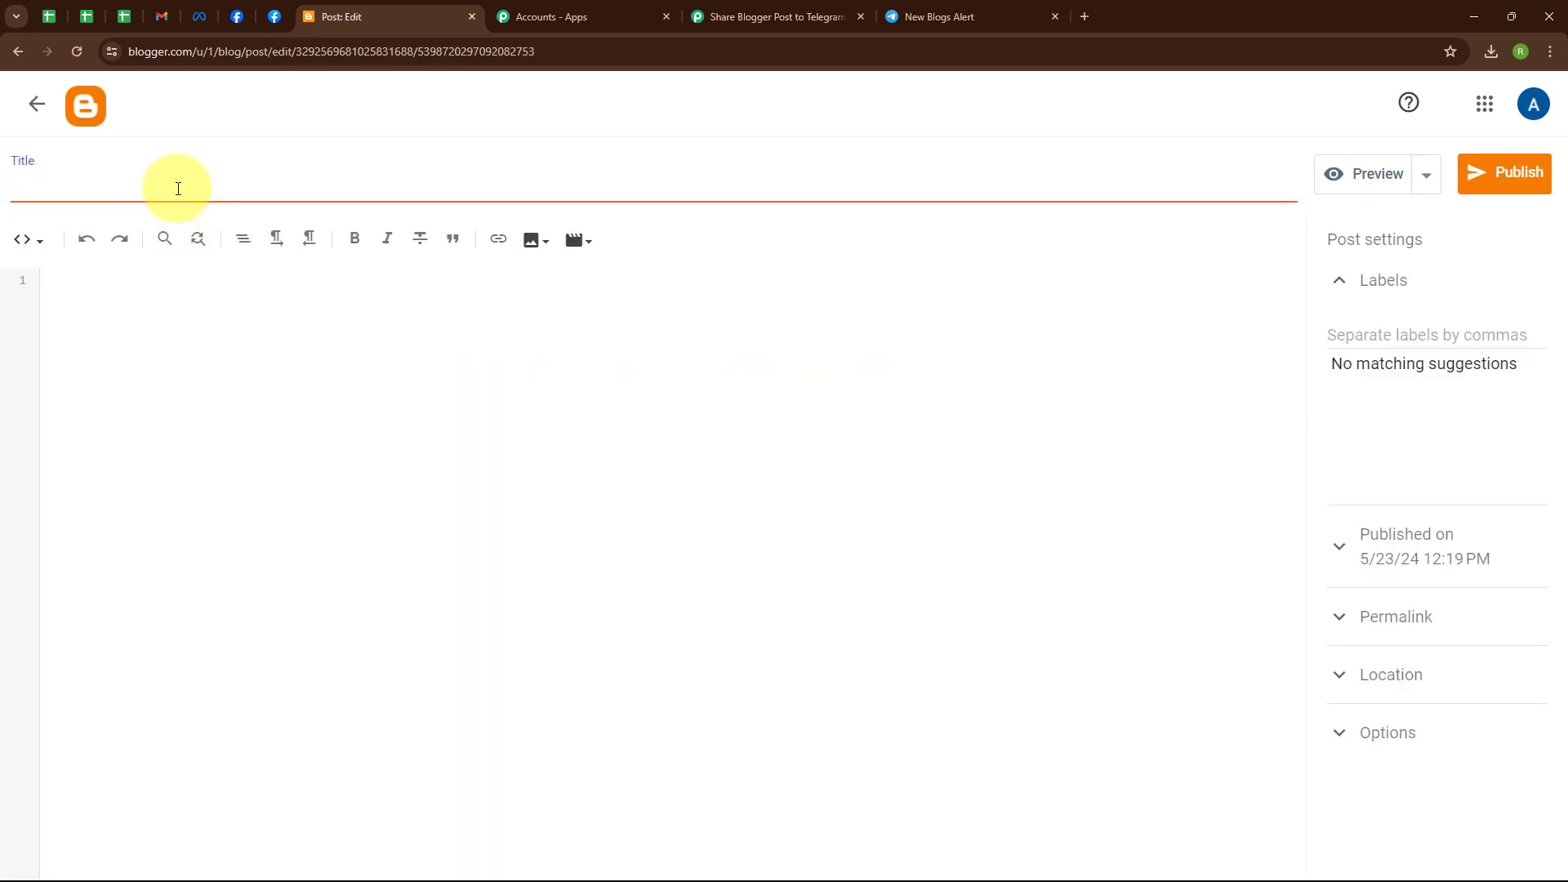
pyautogui.write('What is Automation?')
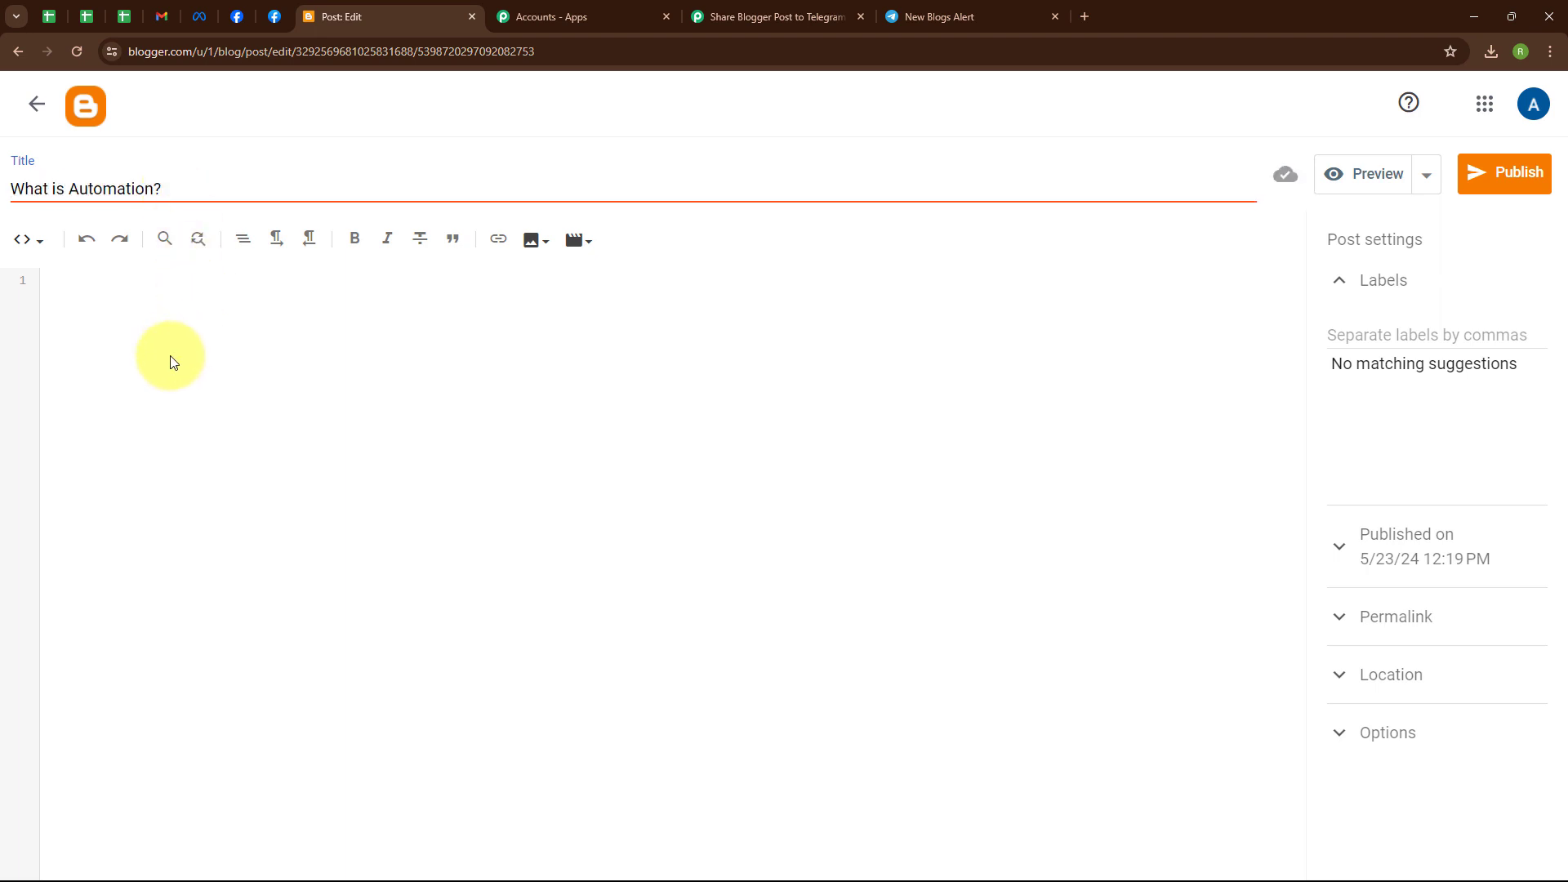
pyautogui.click(98, 303)
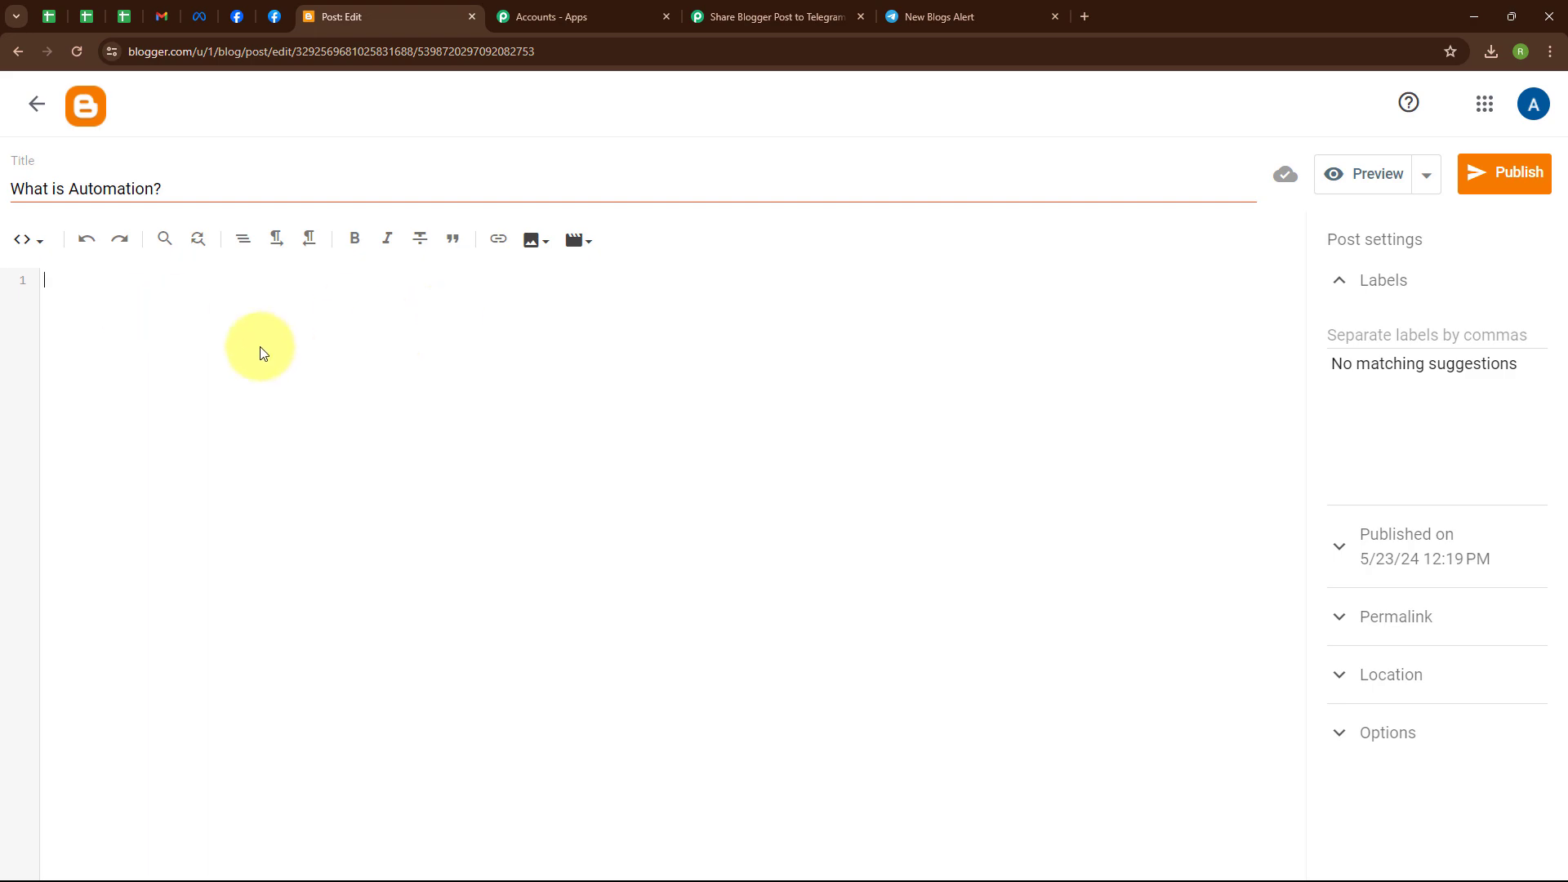
pyautogui.write('Automation refers to the technology and processes used to perform tasks without human intervention, often by employing machinery, computer software, and control systems. It encompasses a wide range of applications from simple mechanization to sophisticated artificial intelligence (AI) systems. Automation is prevalent in various industries including manufacturing, where robotic arms assemble products, and in service sectors, where AI-driven chatbots handle customer inquiries. Historically, automation began with the Industrial Revolution, introducing machinery that enhanced production efficiency. Over time, advancements in electronics and computing have significantly expanded automation capabilities, allowing for more complex and precise operations. Modern automation includes programmable logic controllers (PLCs), industrial robots, and smart systems that can learn and adapt to changing conditions. The benefits of automation are manifold: increased productivity, higher quality, reduced operational costs, and improved safety by minimizing human exposure to hazardous environments. However, it also presents challenges such as job displacement and the need for workers to acquire new skills. In the digital age, automation is increasingly intertwined with information technology, leading to the development of the Internet of Things (IoT), where devices communicate and operate autonomously over networks. This integration paves the way for smart cities, automated homes, and advanced logistics systems. Overall, automation continues to transform industries and daily life, driving innovation while prompting discussions about its socio-economic impacts and the future of work.')
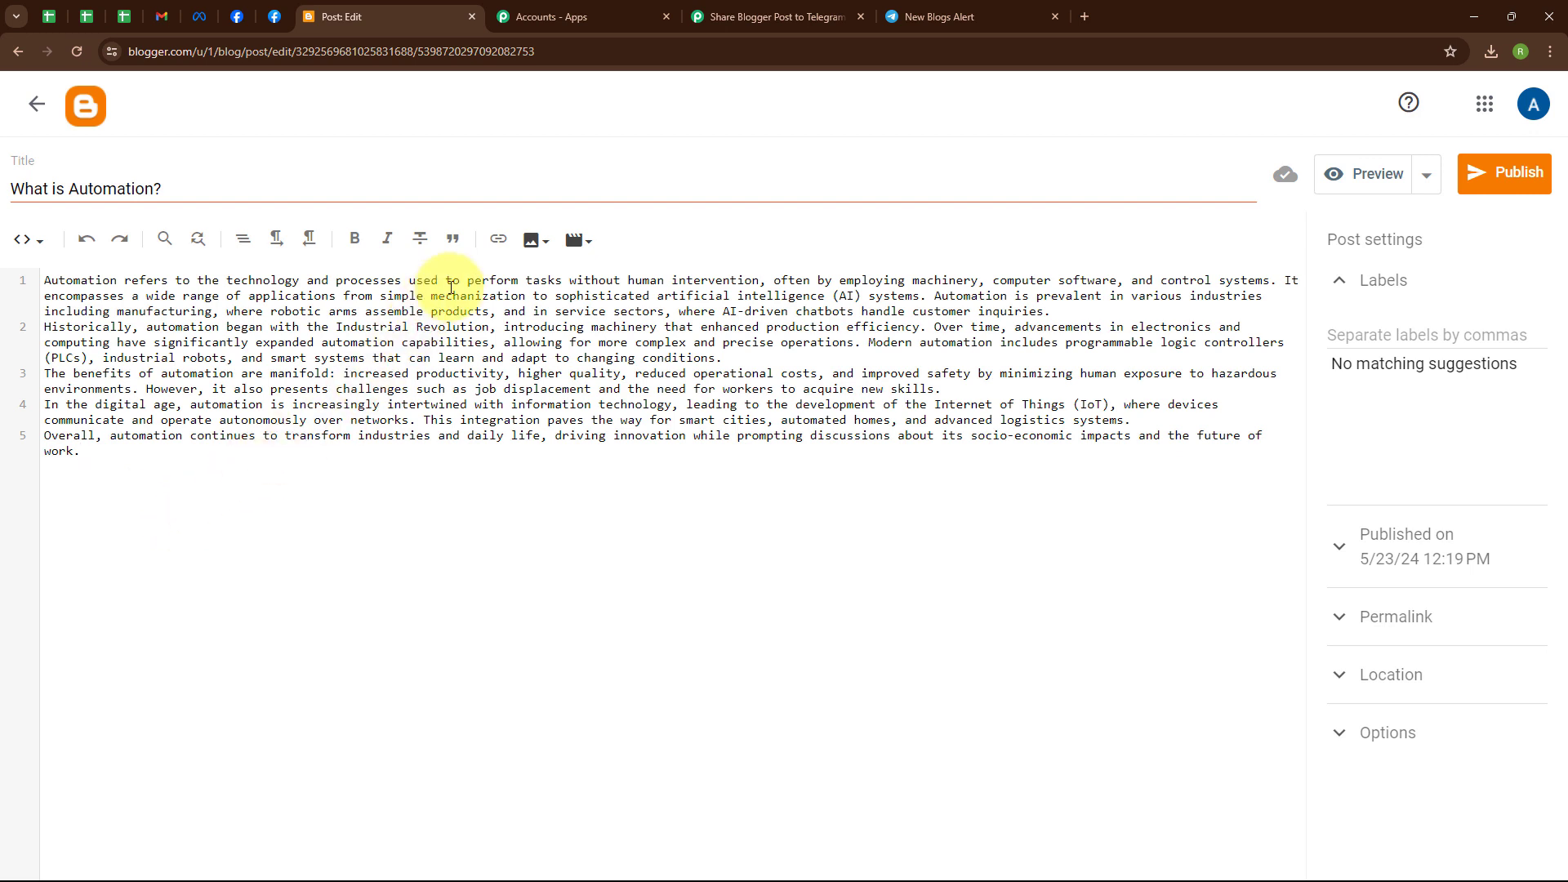
# Step: Upload images.png from the Desktop into the post at Medium size with no alignment, and publish the post
pyautogui.click(534, 254)
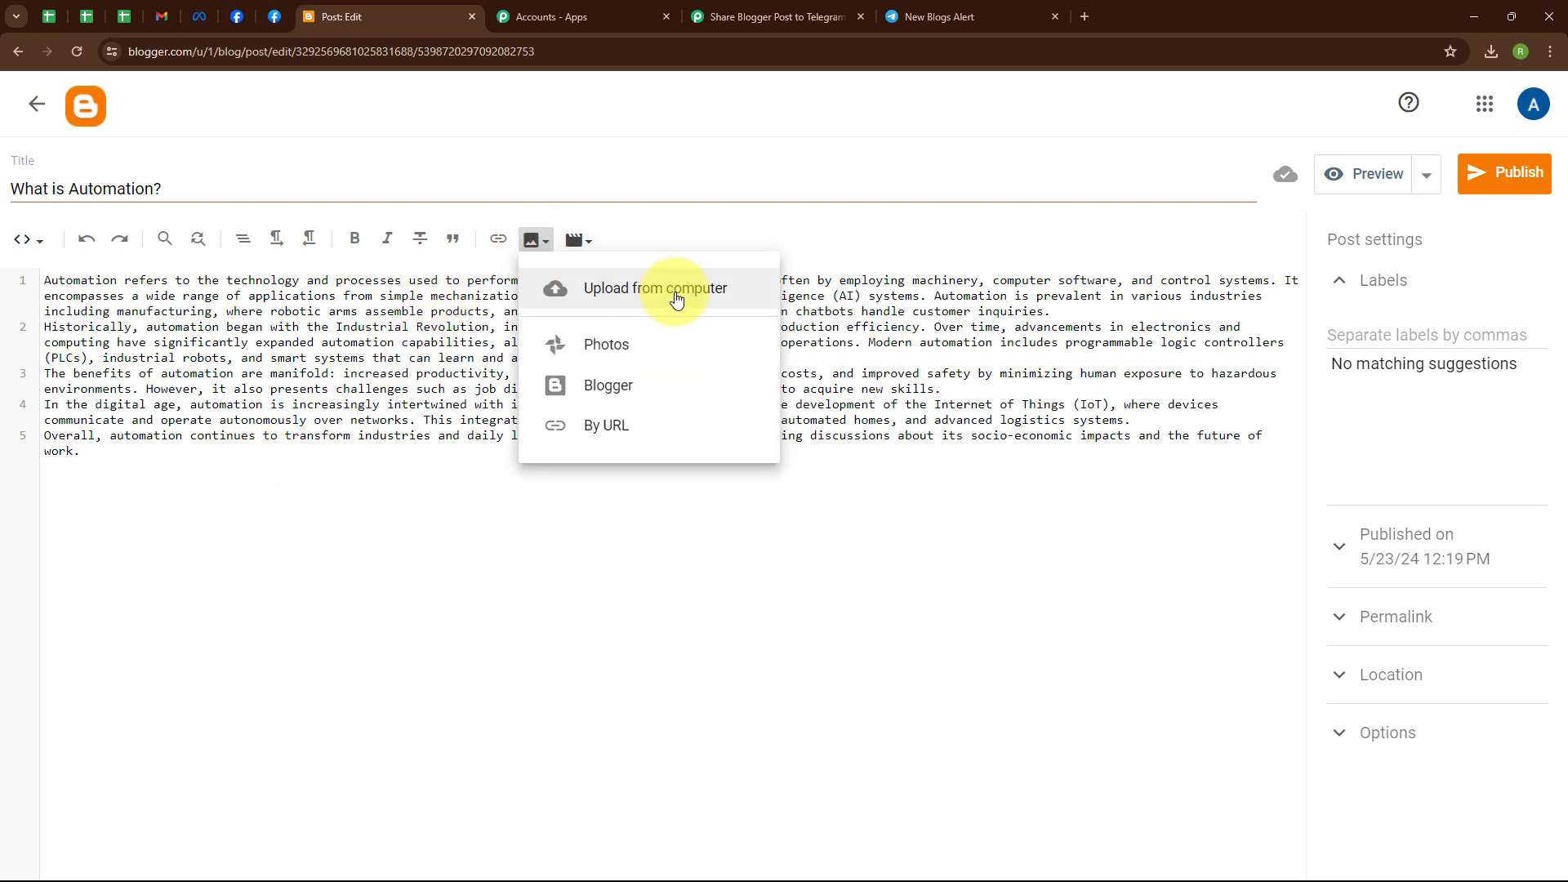
pyautogui.click(674, 297)
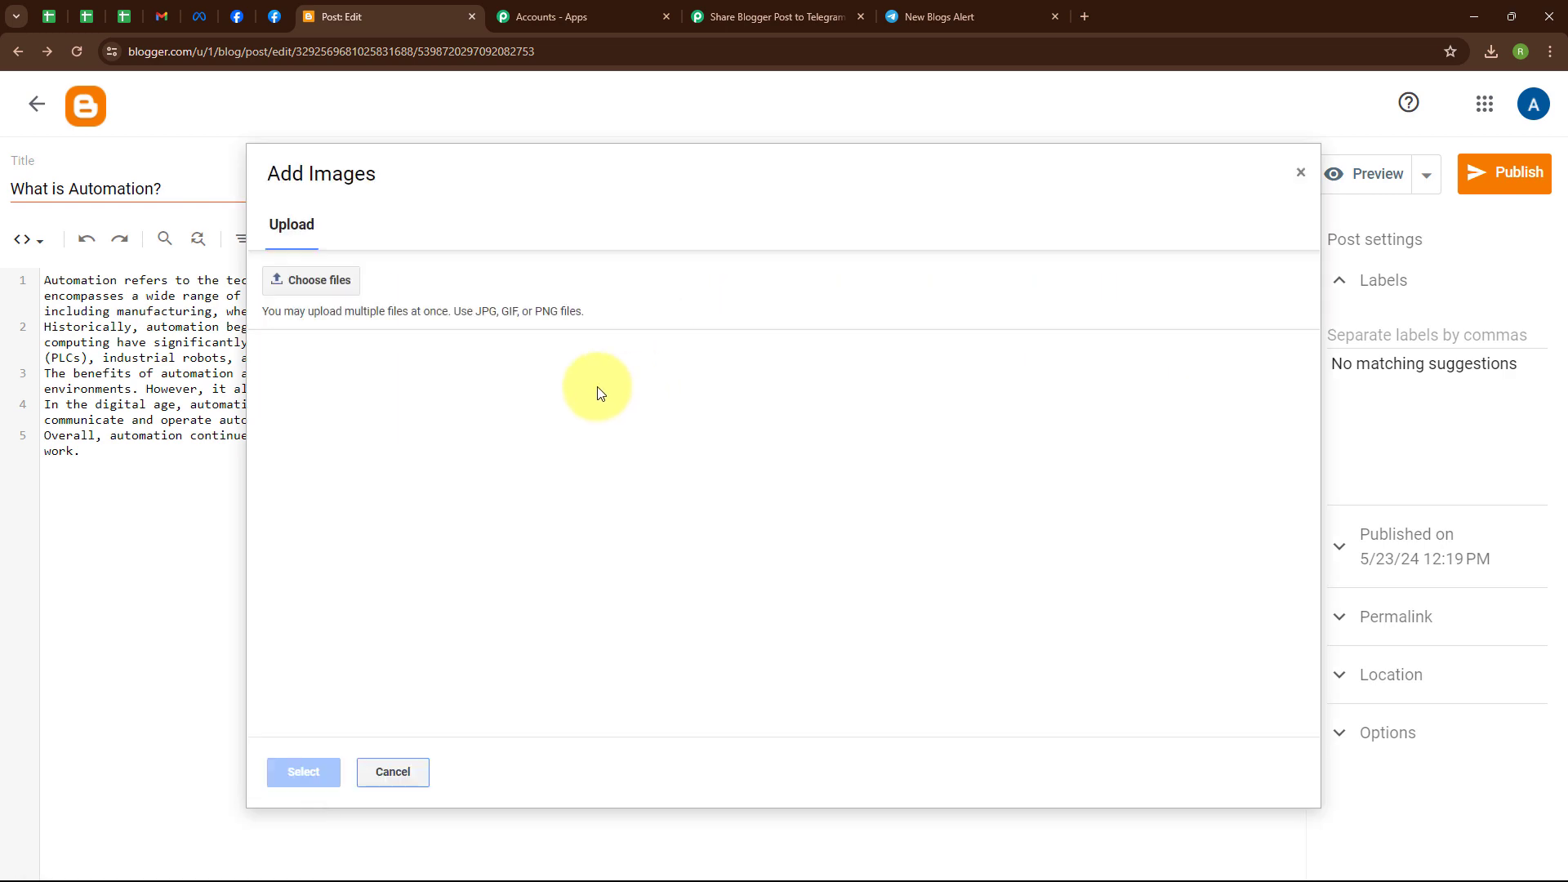
pyautogui.click(334, 291)
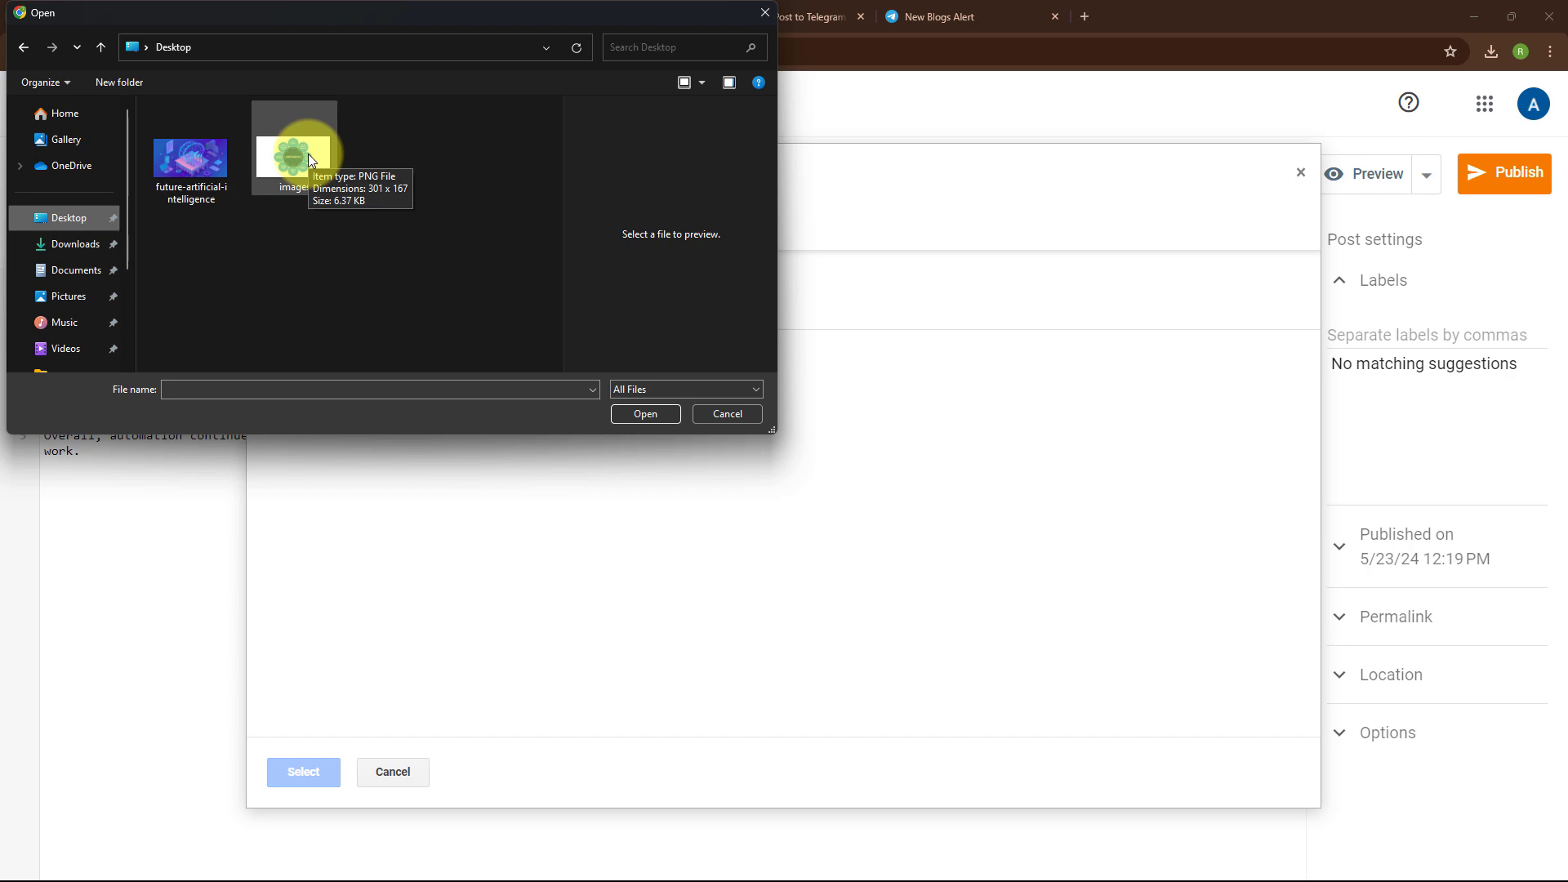
pyautogui.click(307, 154)
pyautogui.click(646, 413)
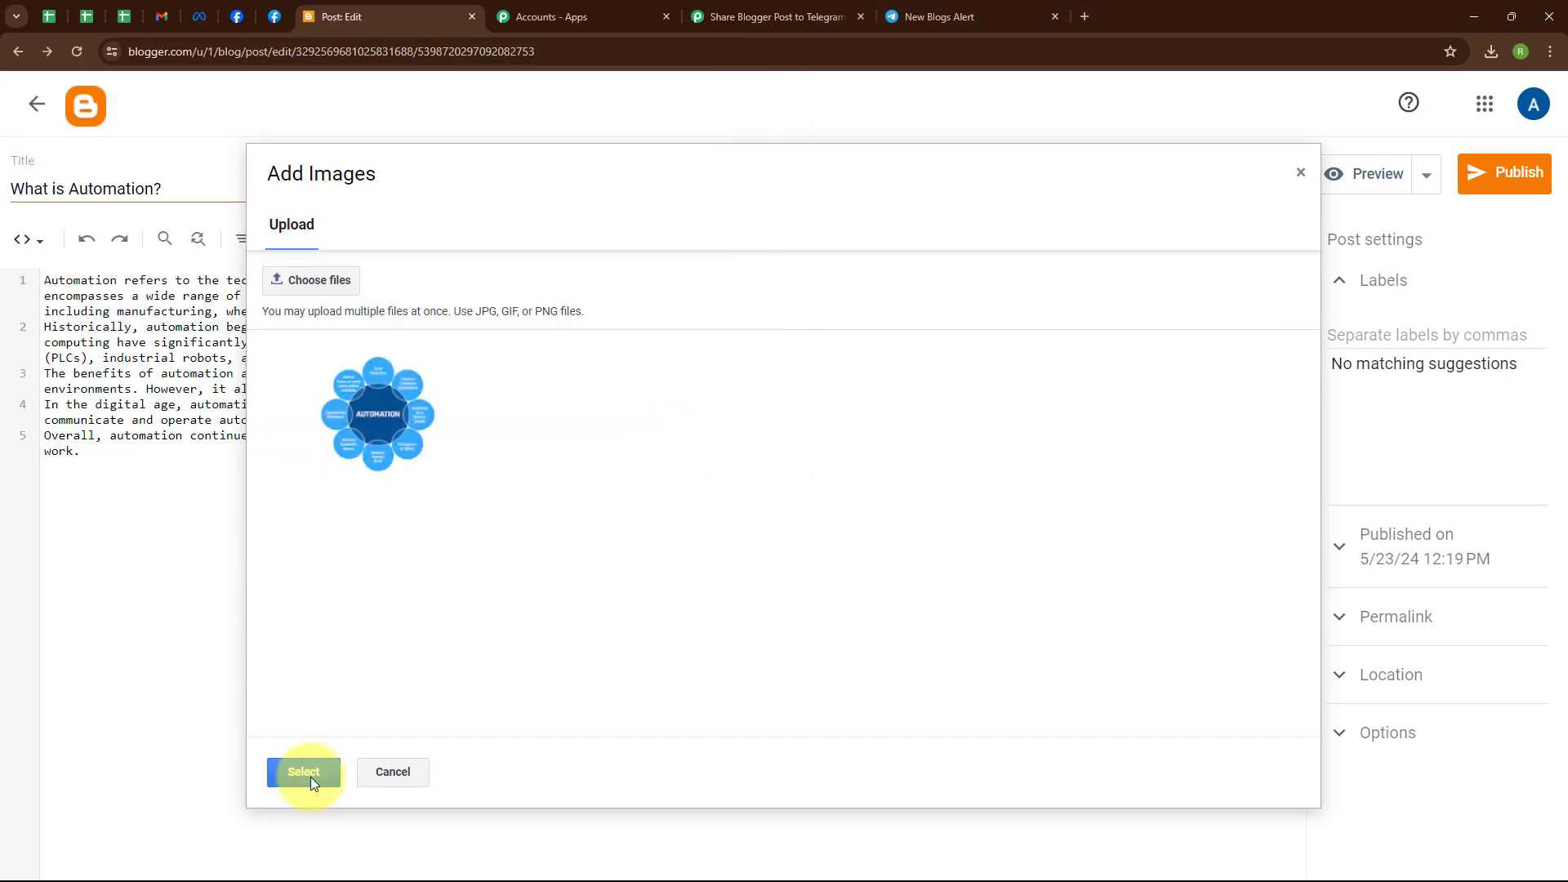
pyautogui.click(310, 774)
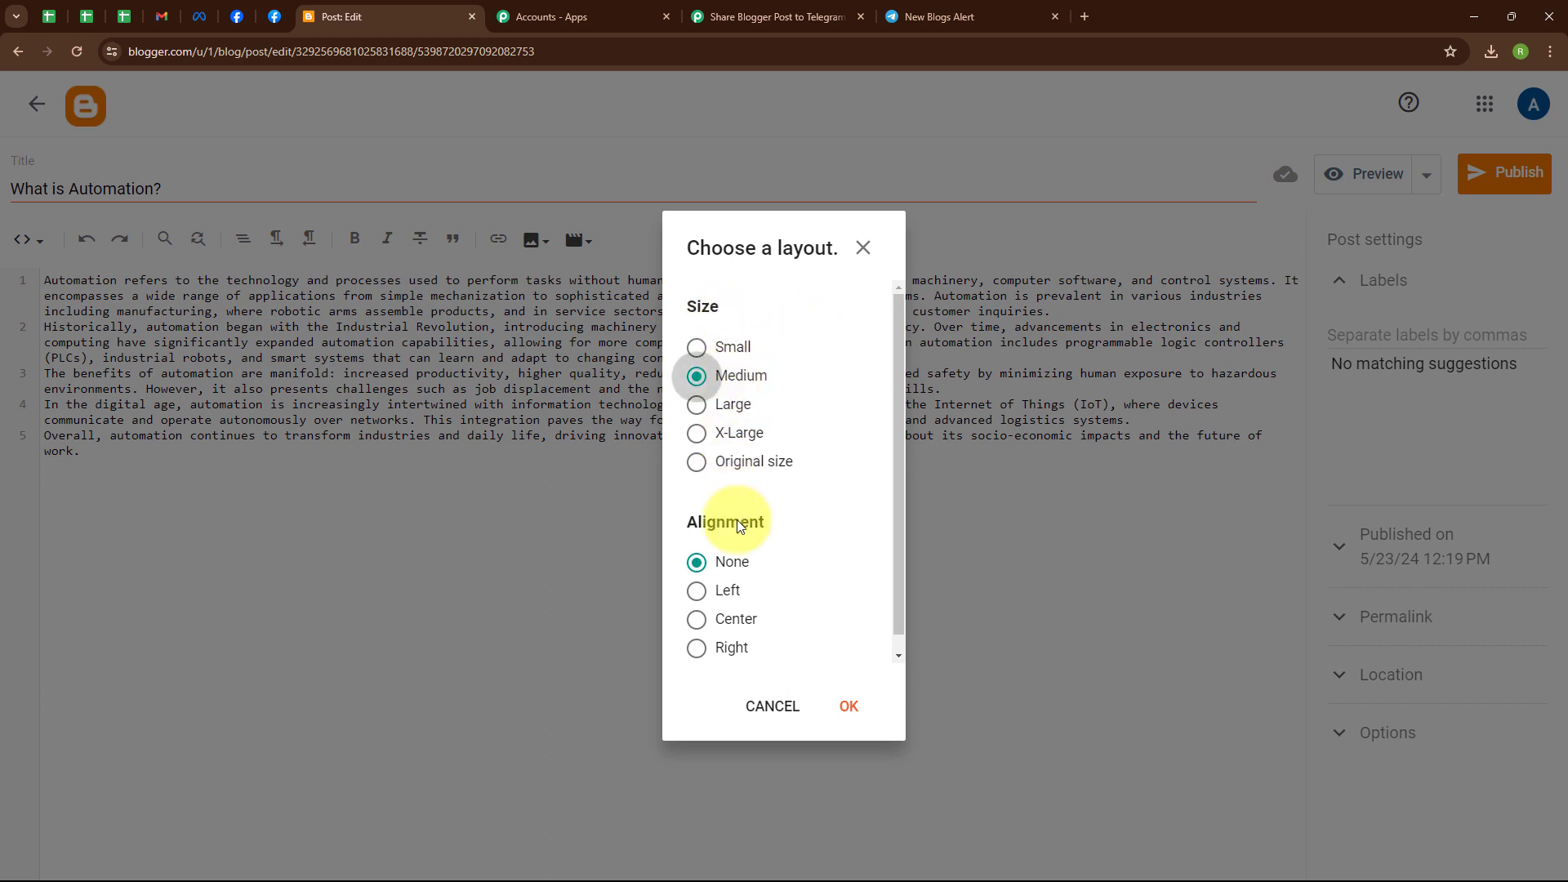
pyautogui.click(849, 707)
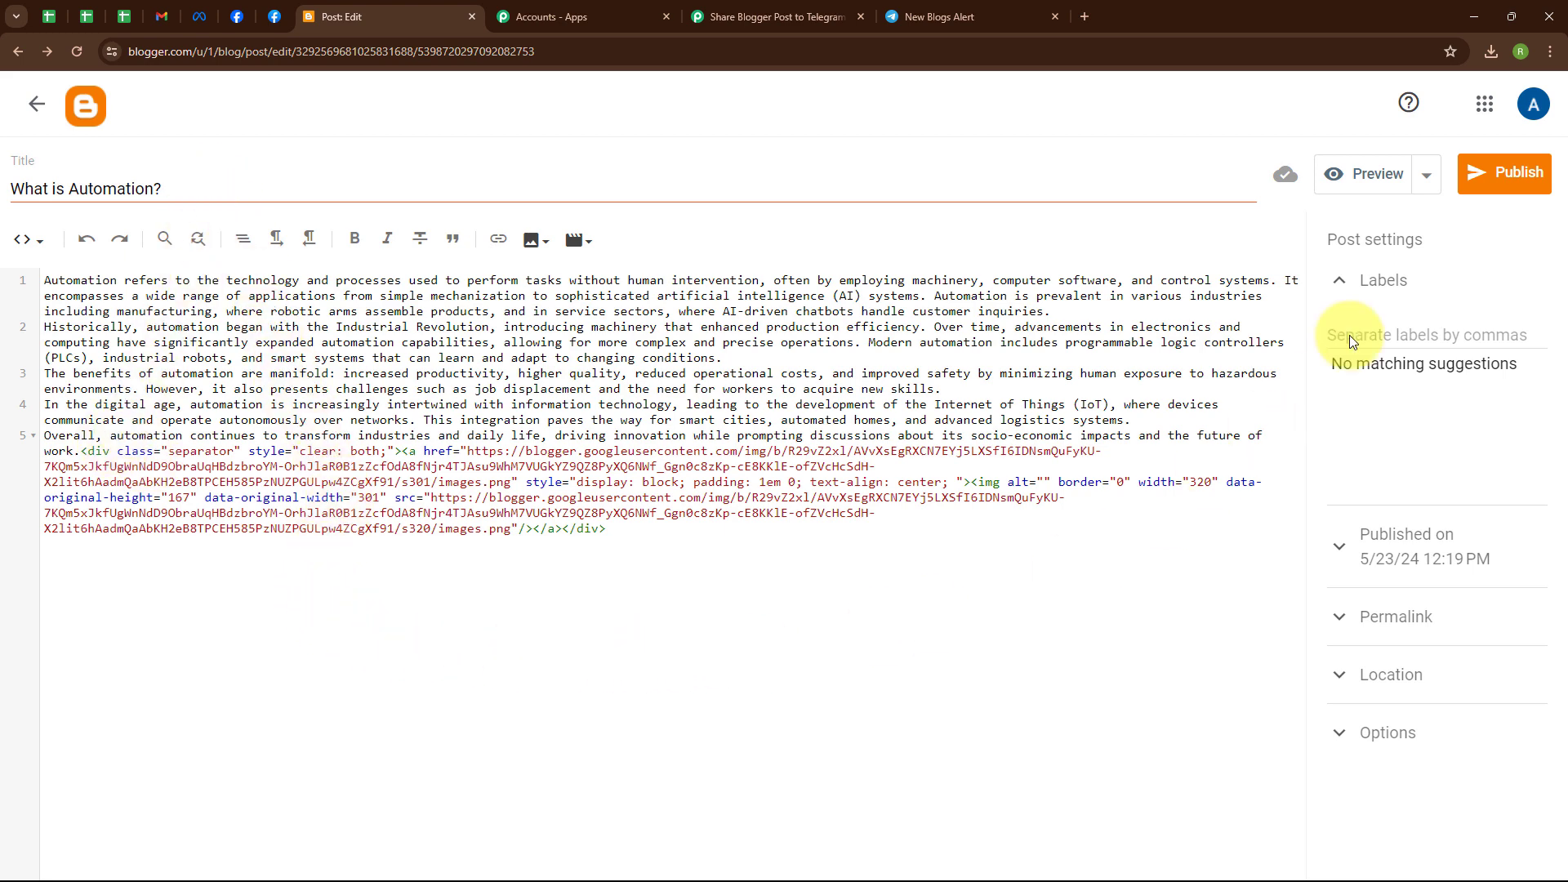
pyautogui.click(1505, 175)
pyautogui.click(869, 527)
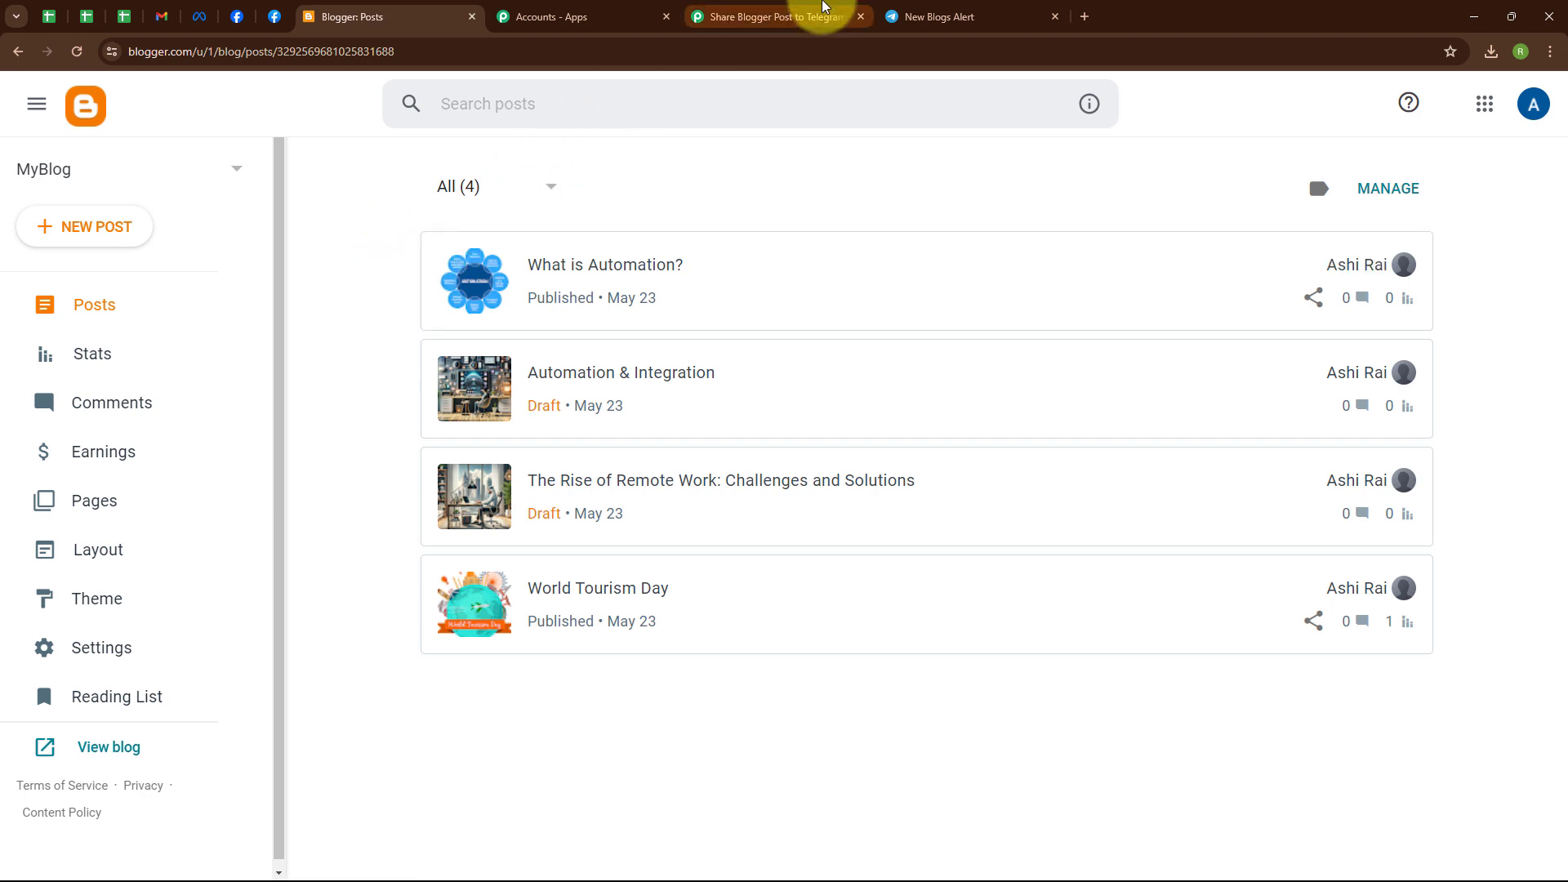
# Step: Save the Google Blogger trigger in Pabbly Connect with a test request, and review the received post data
pyautogui.click(822, 12)
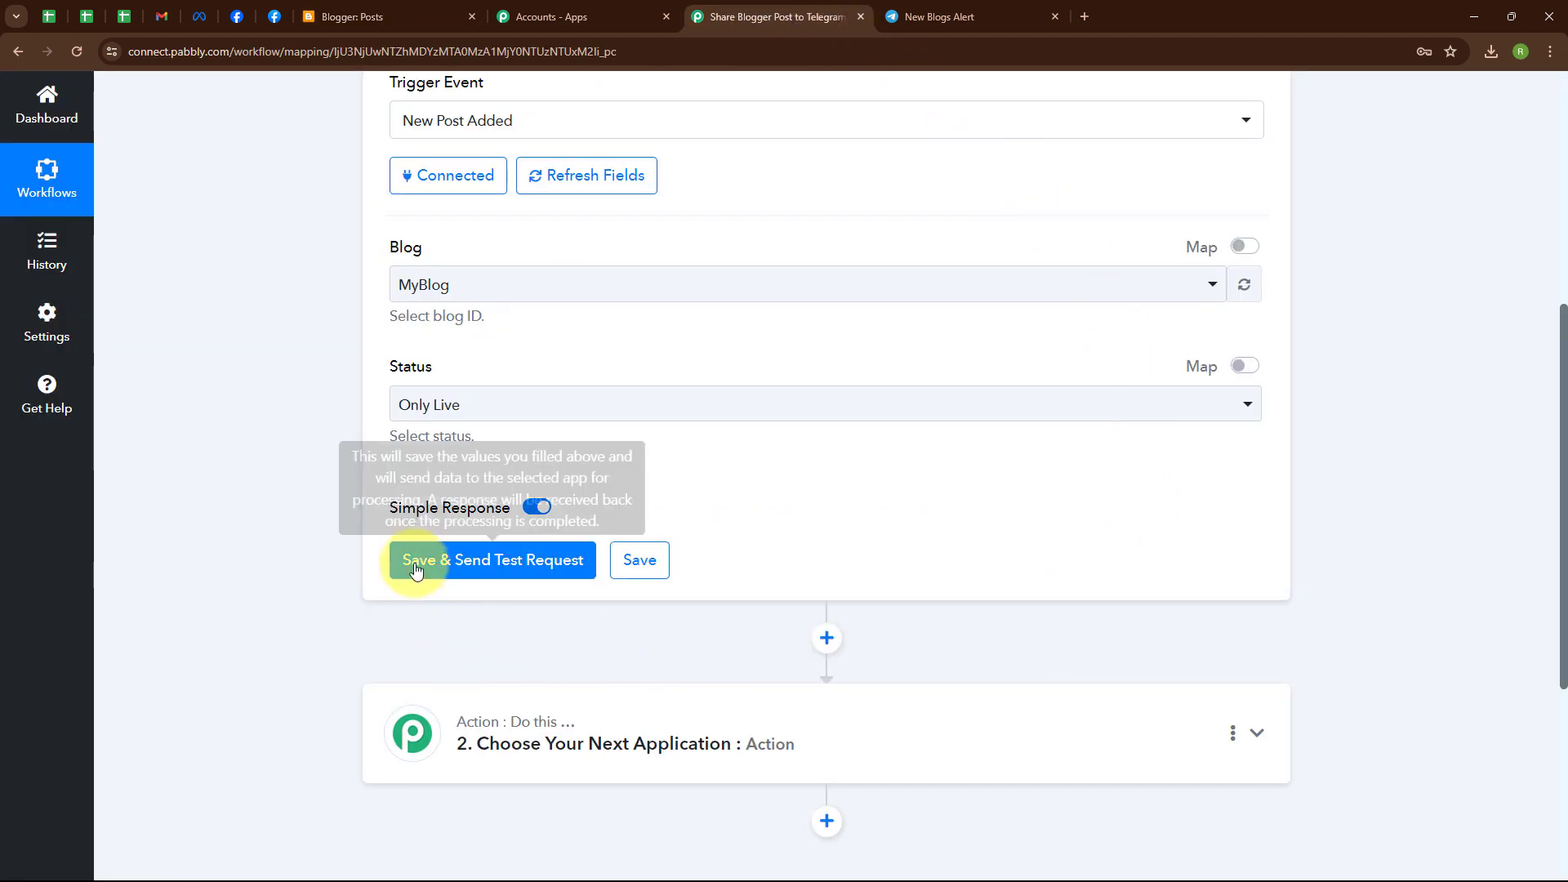
pyautogui.click(472, 575)
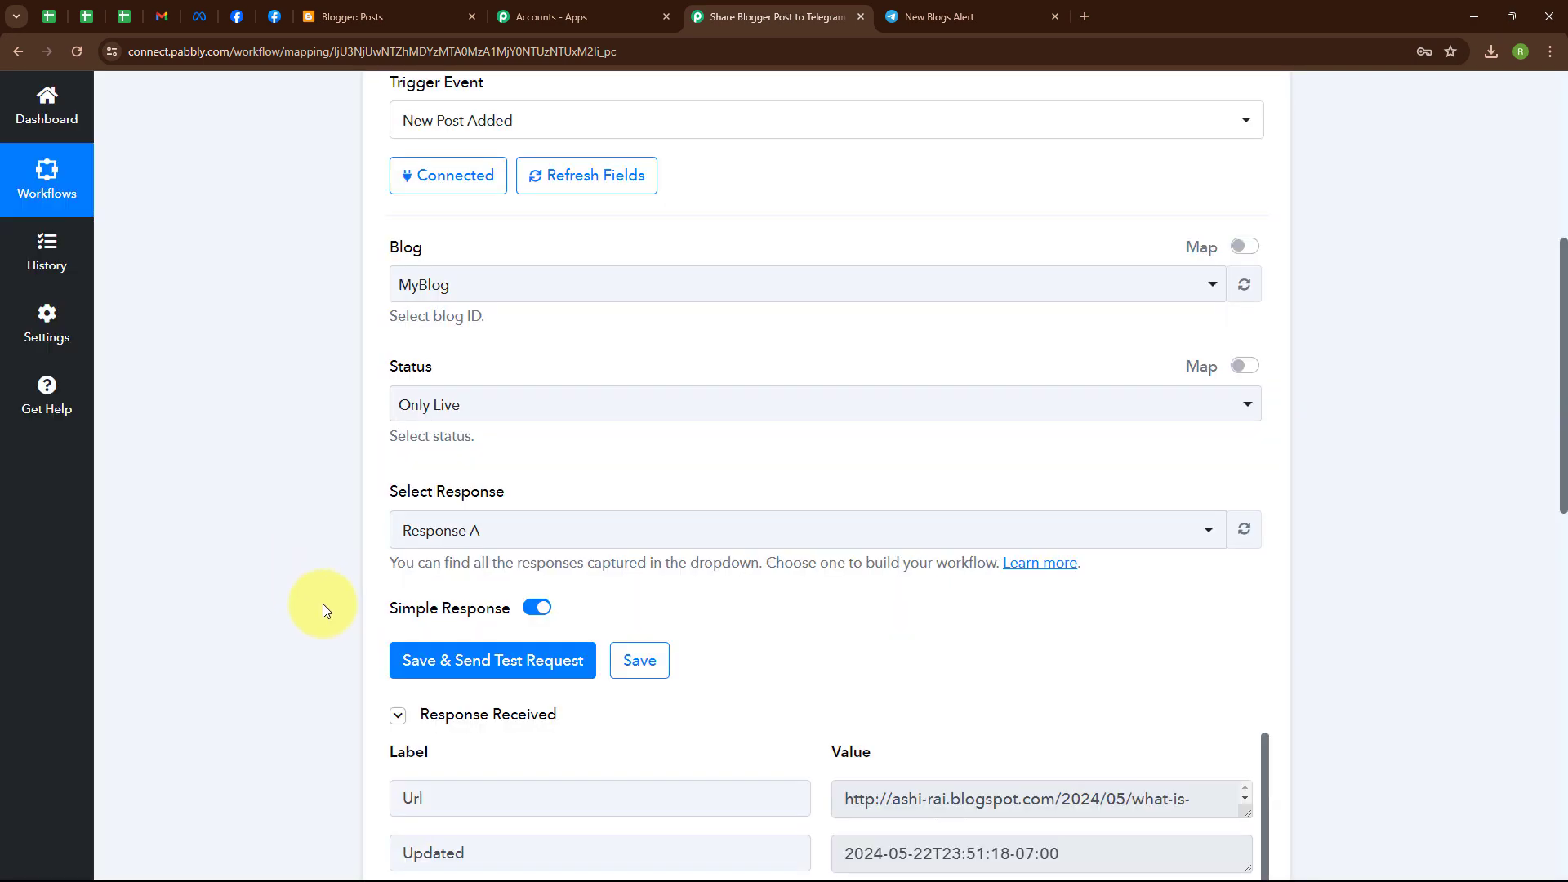
pyautogui.scroll(-6, 954, 625)
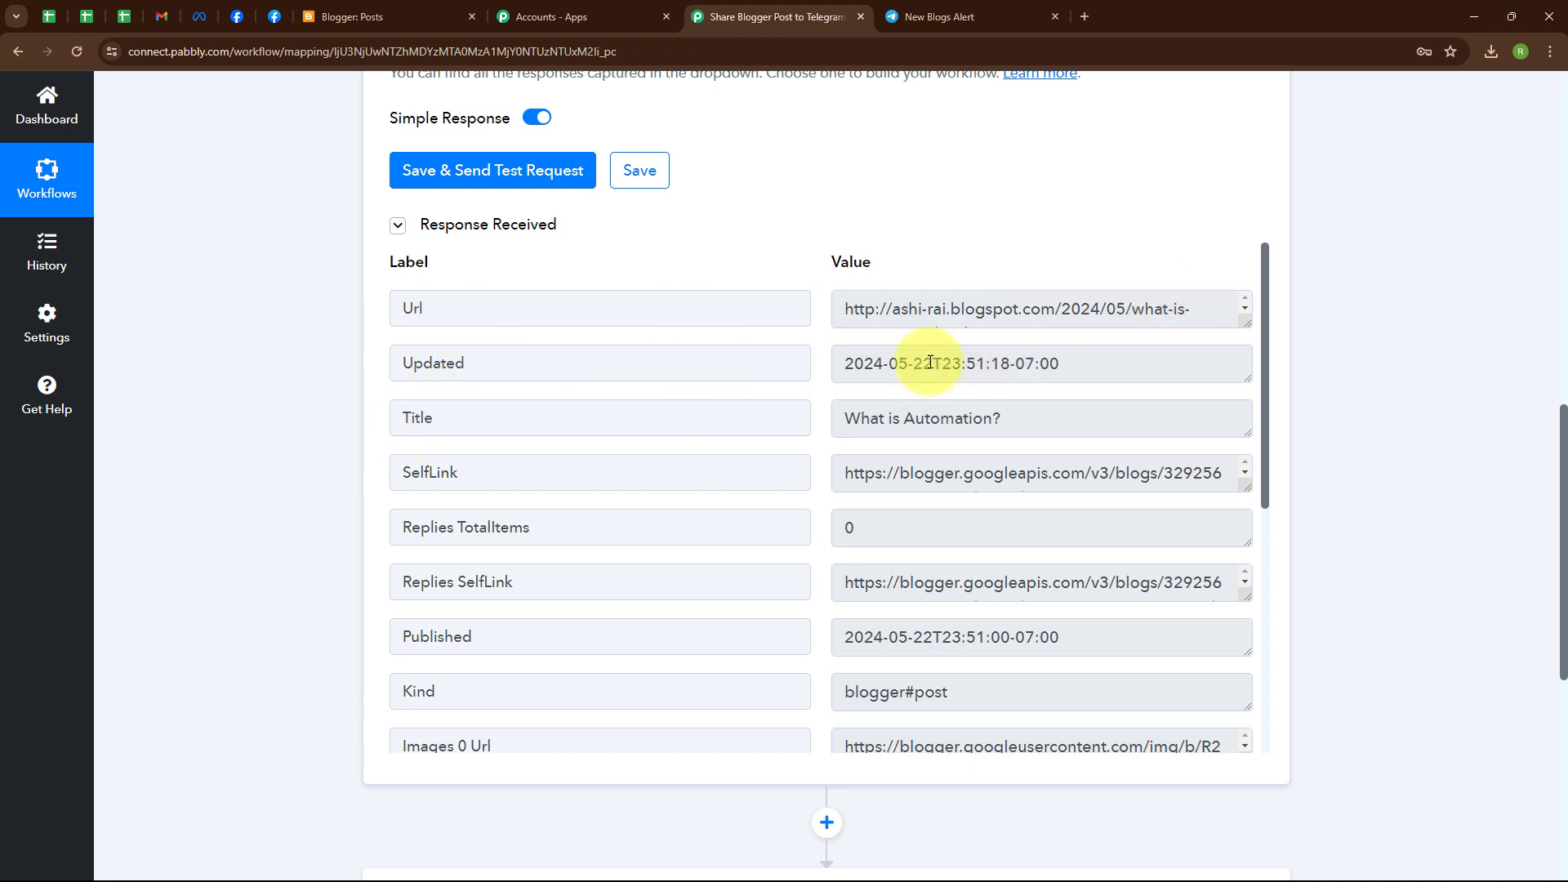
pyautogui.moveTo(847, 414); pyautogui.dragTo(1078, 406)
pyautogui.click(1050, 432)
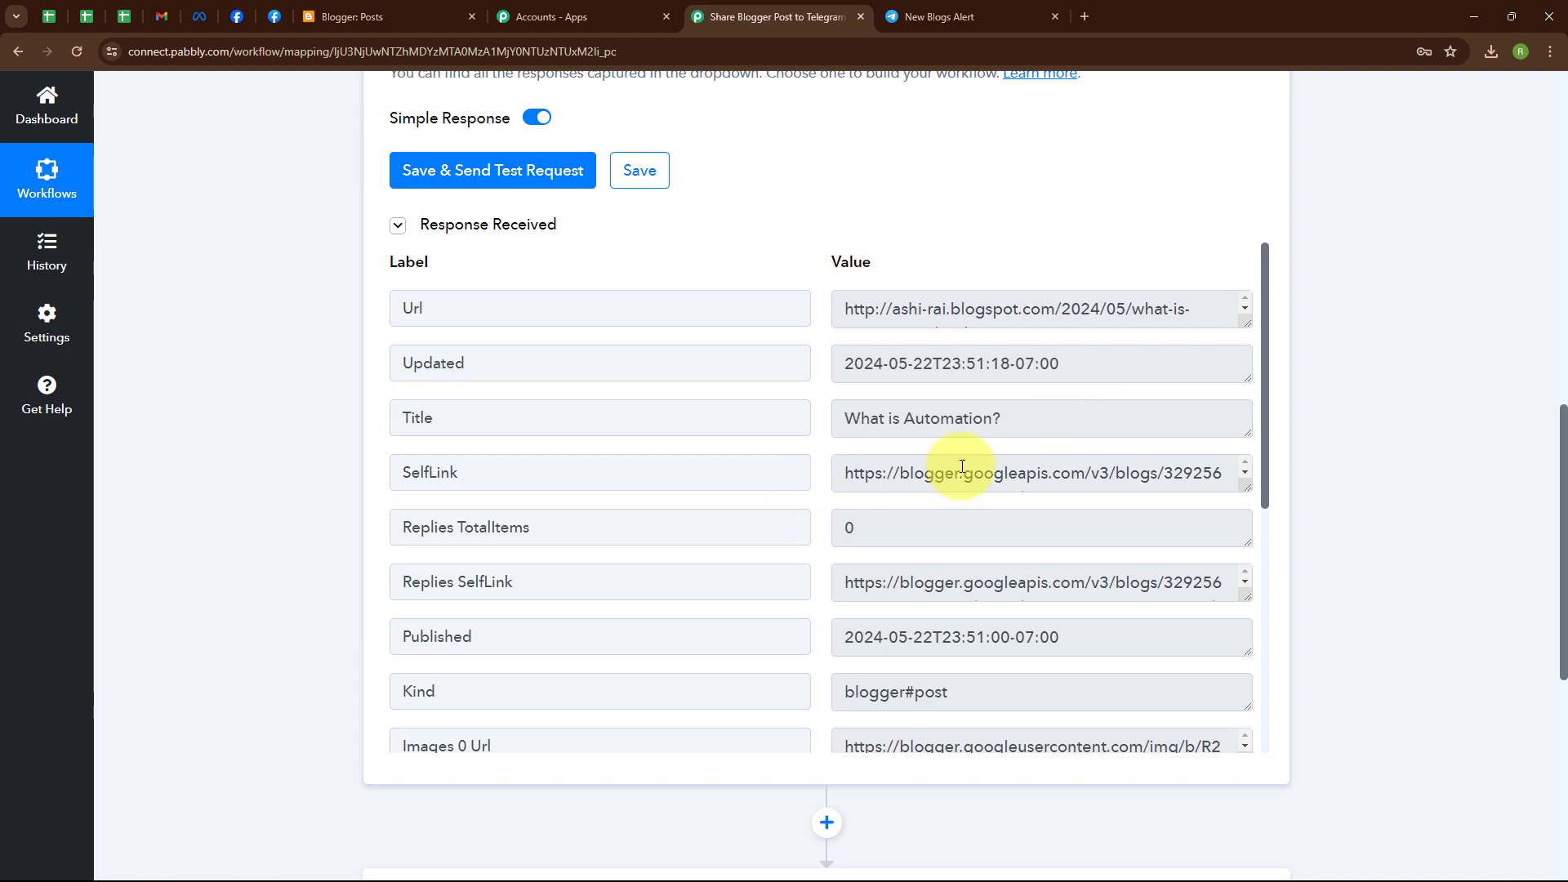
pyautogui.scroll(-1, 962, 466)
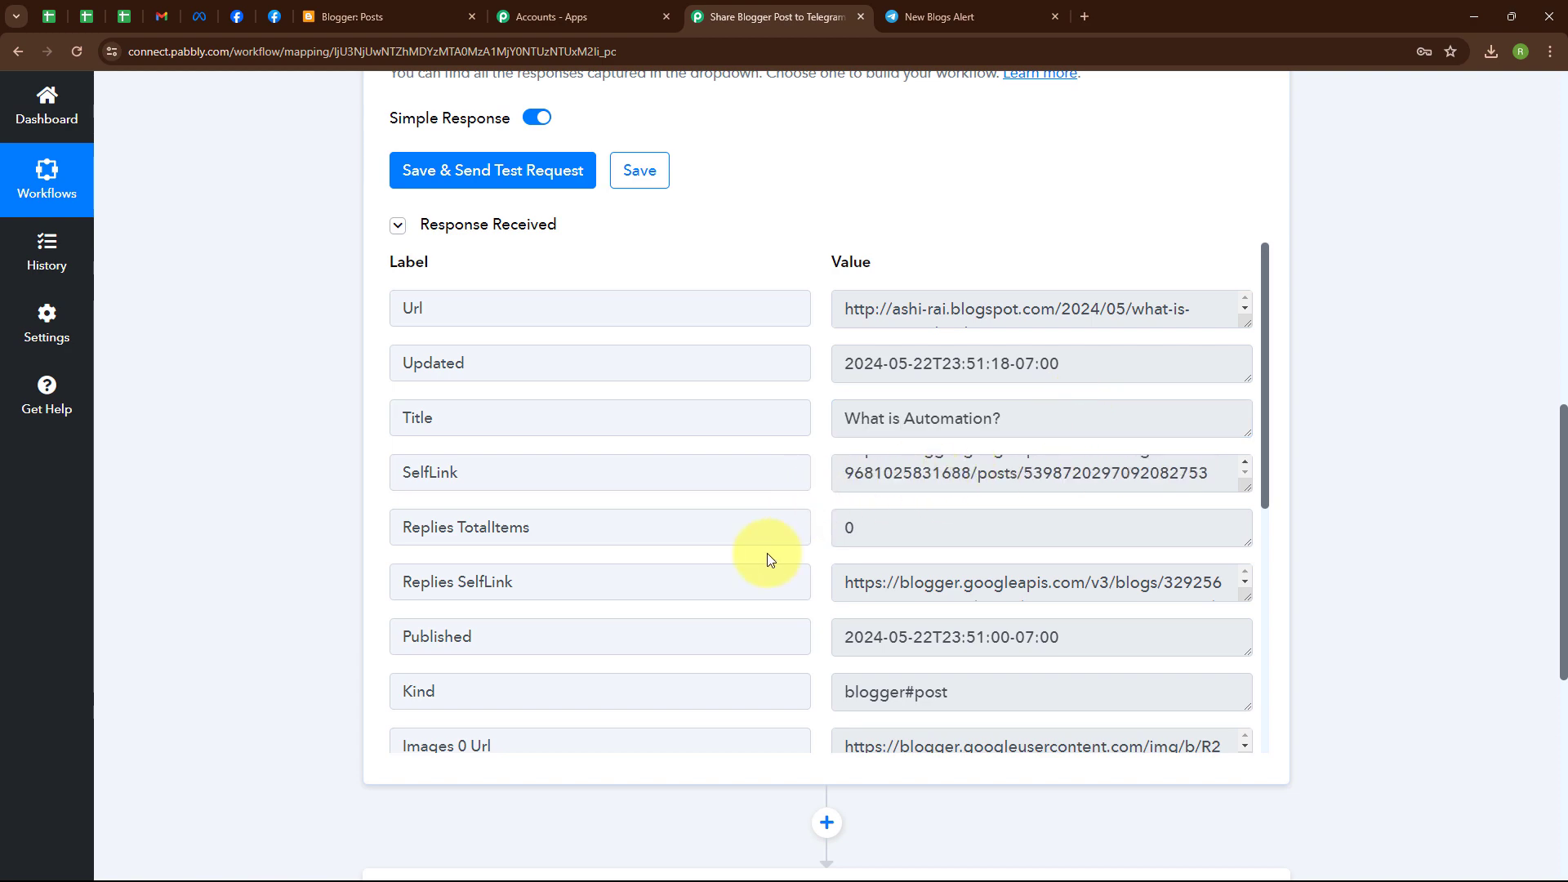
pyautogui.scroll(-4, 766, 552)
pyautogui.scroll(-2, 772, 546)
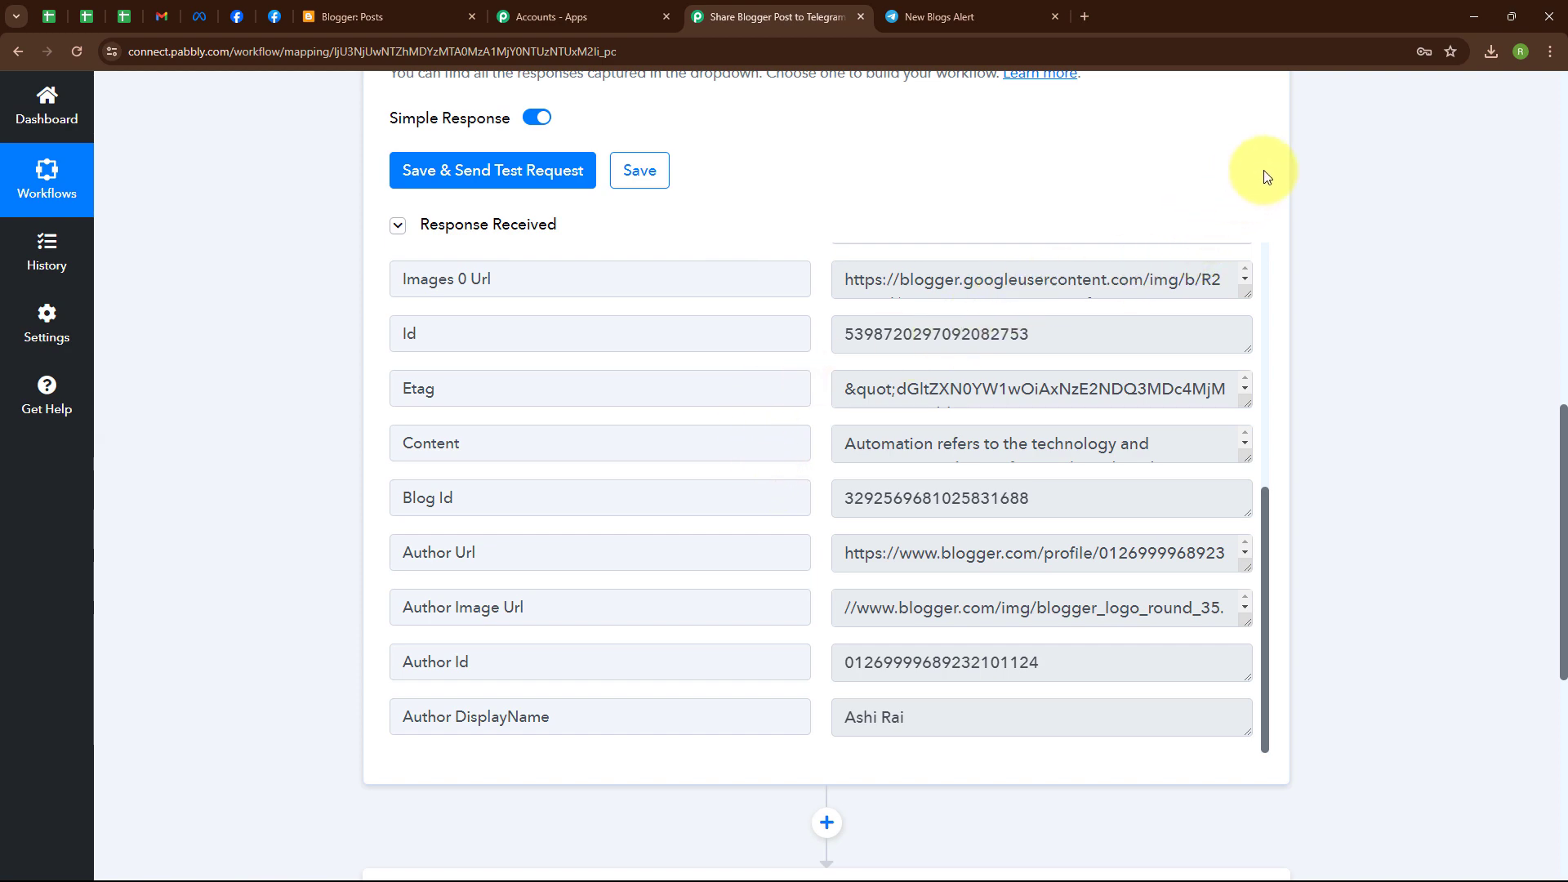
pyautogui.scroll(9, 1266, 175)
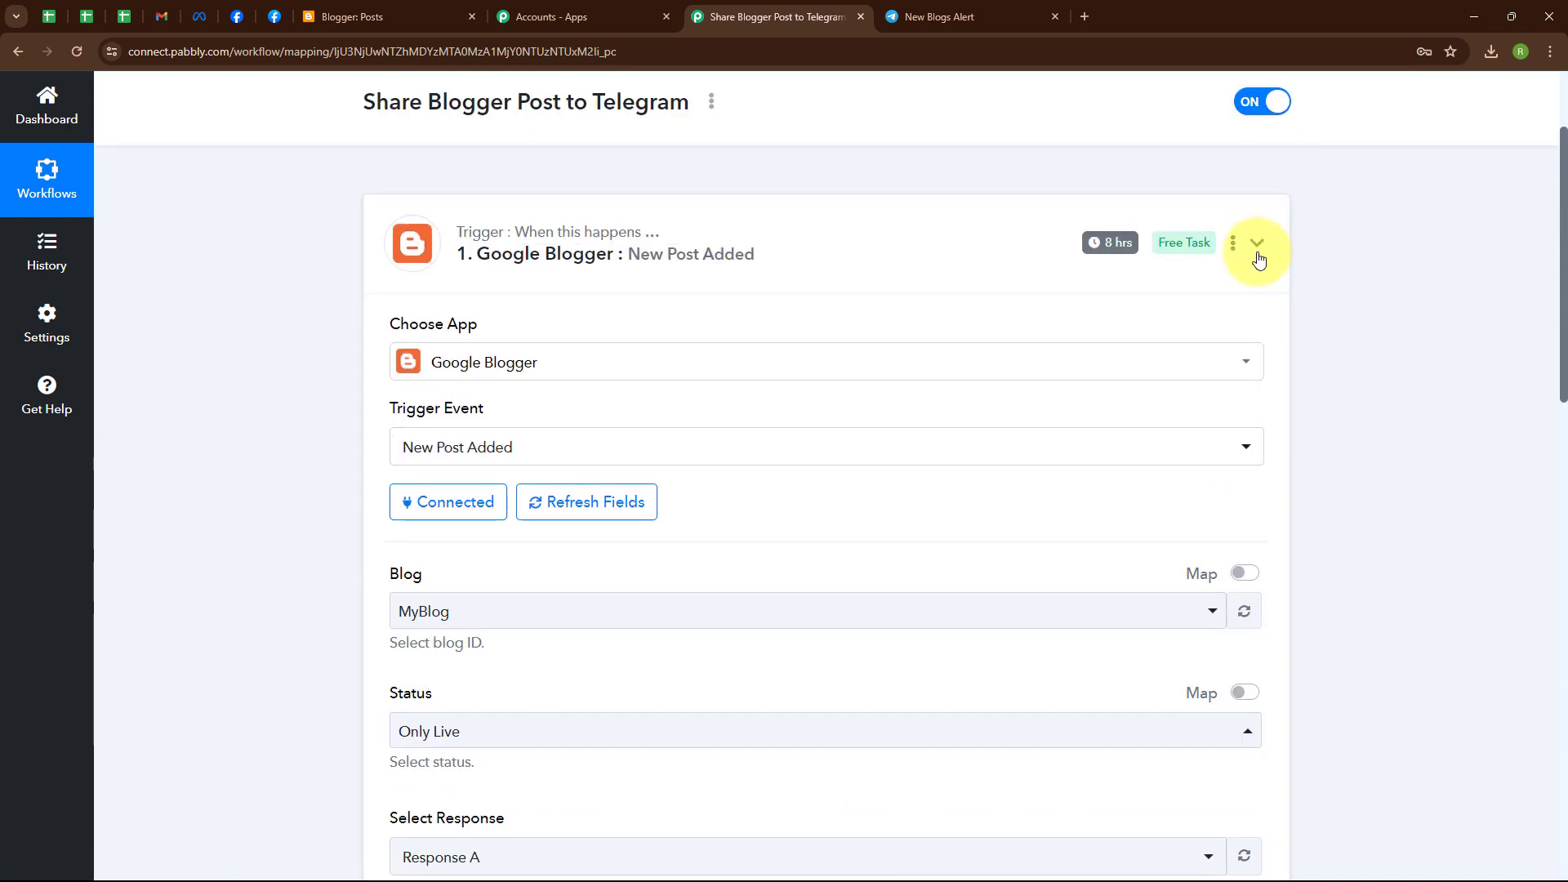
pyautogui.click(1258, 245)
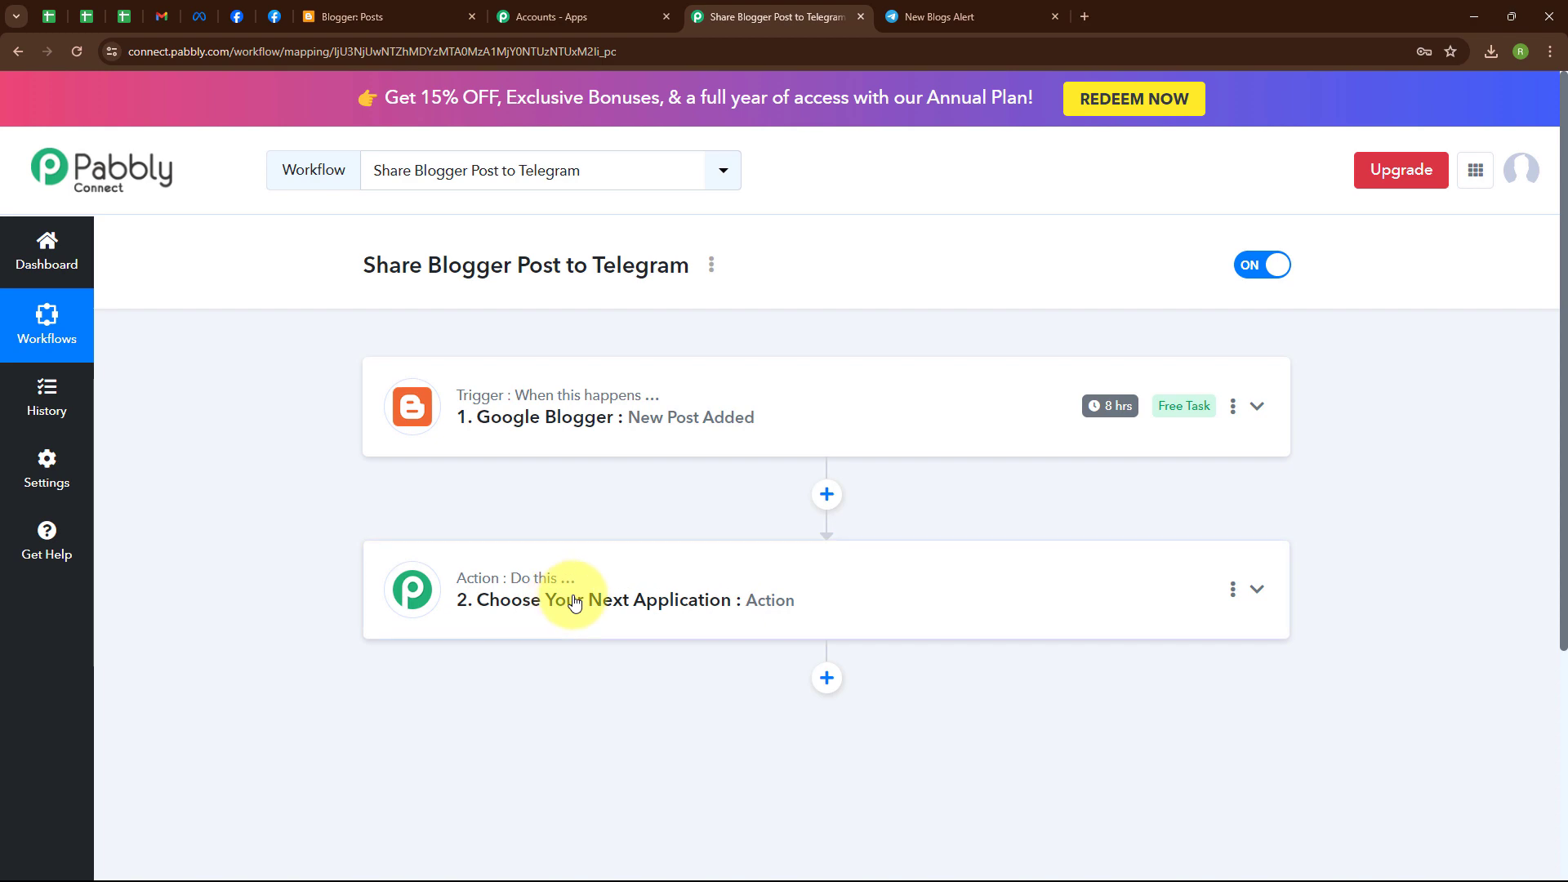
# Step: Set the workflow's action to Telegram Bot with the event Send a Text Message or Reply
pyautogui.click(574, 602)
pyautogui.click(482, 433)
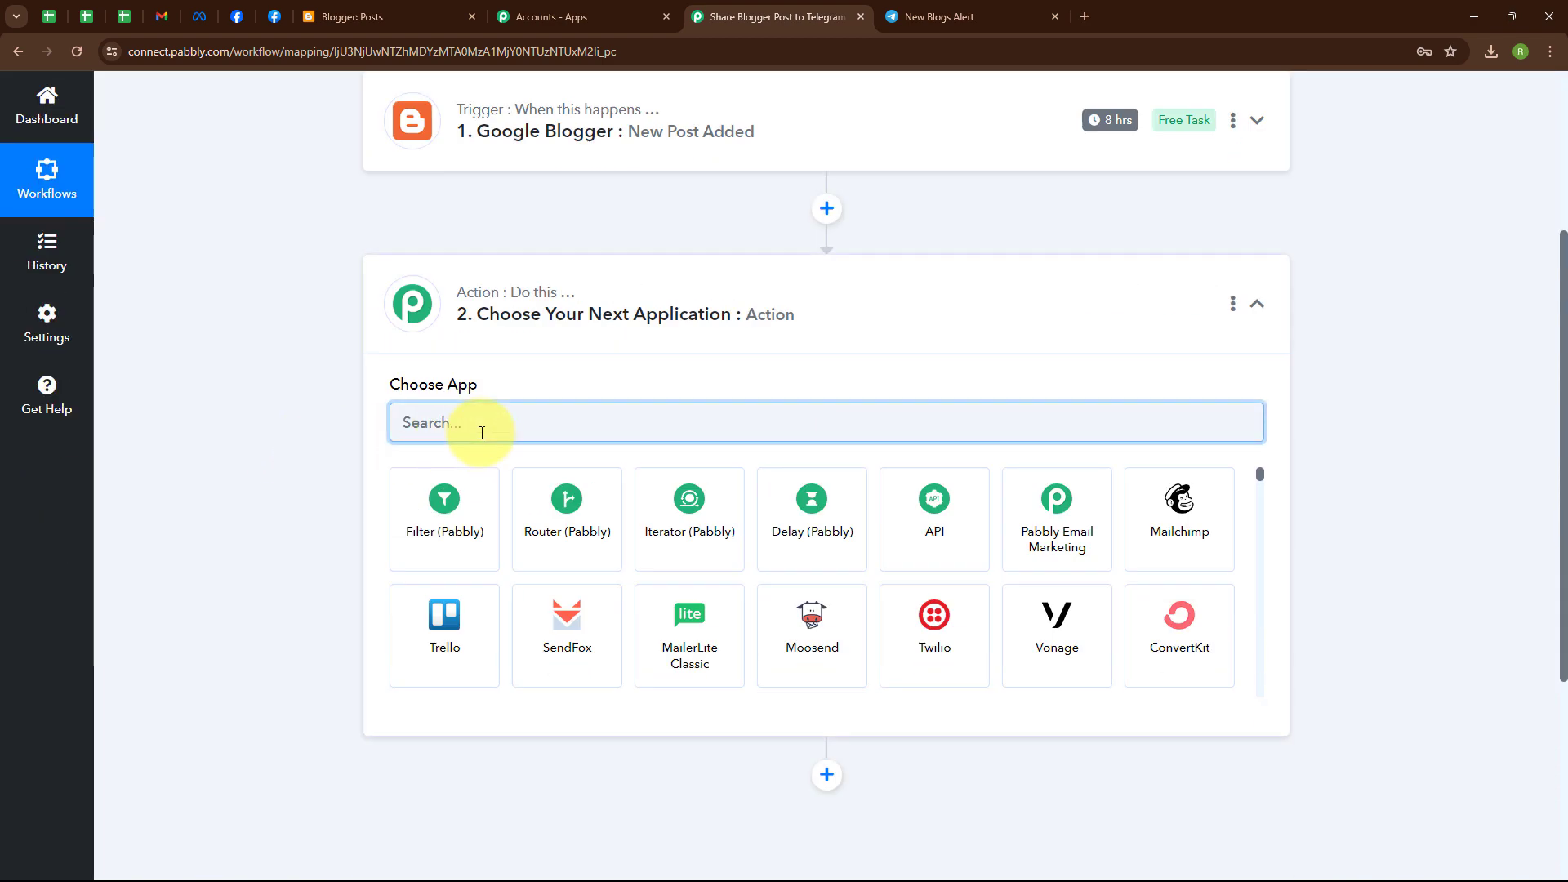
pyautogui.write('Telegr')
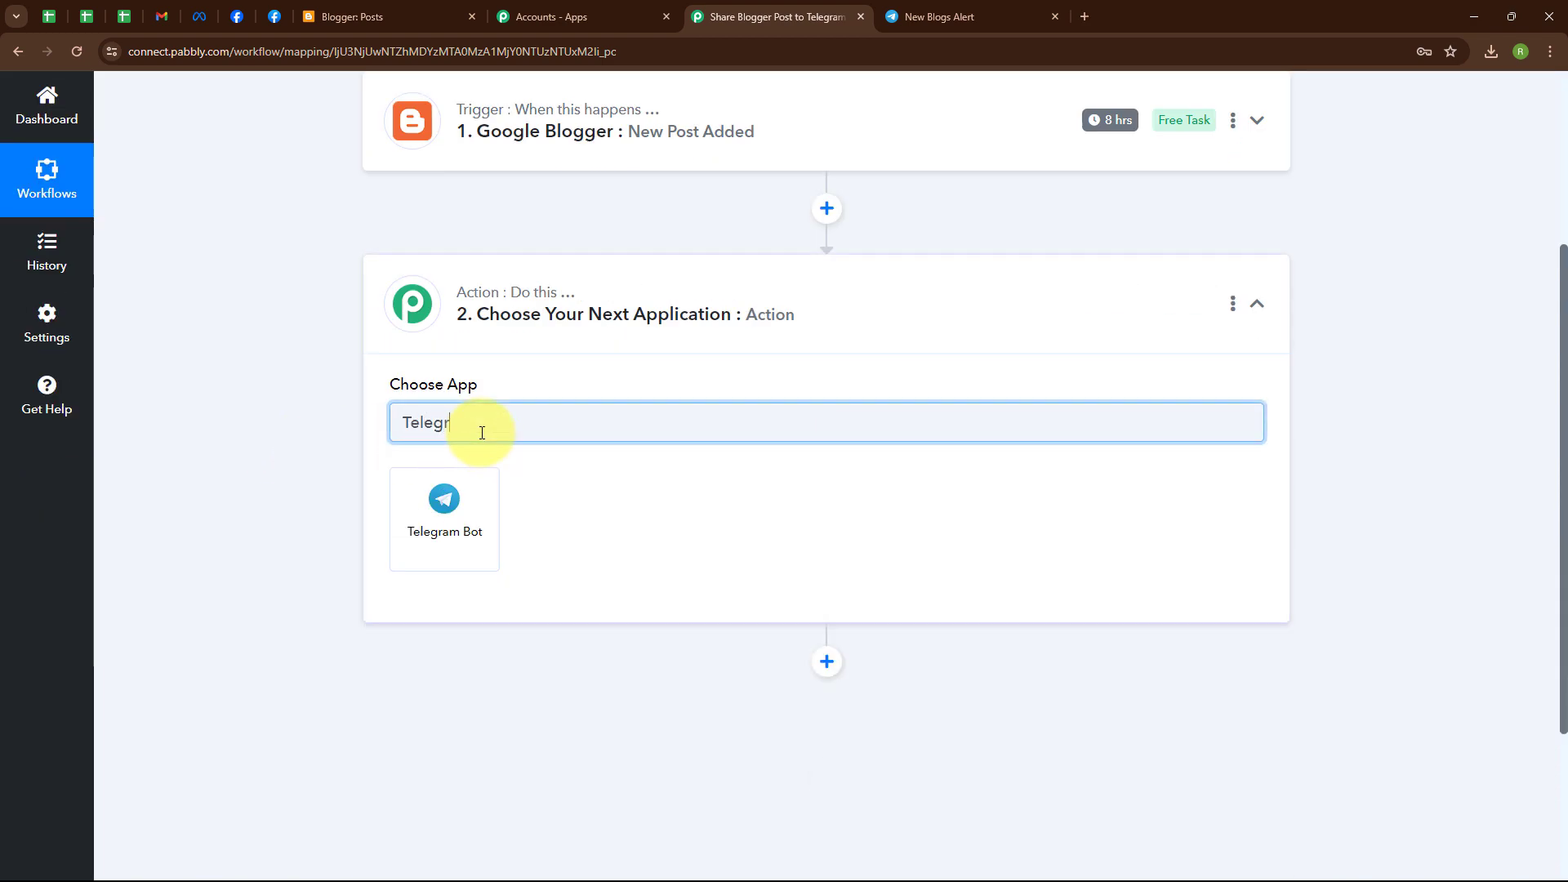
pyautogui.click(445, 521)
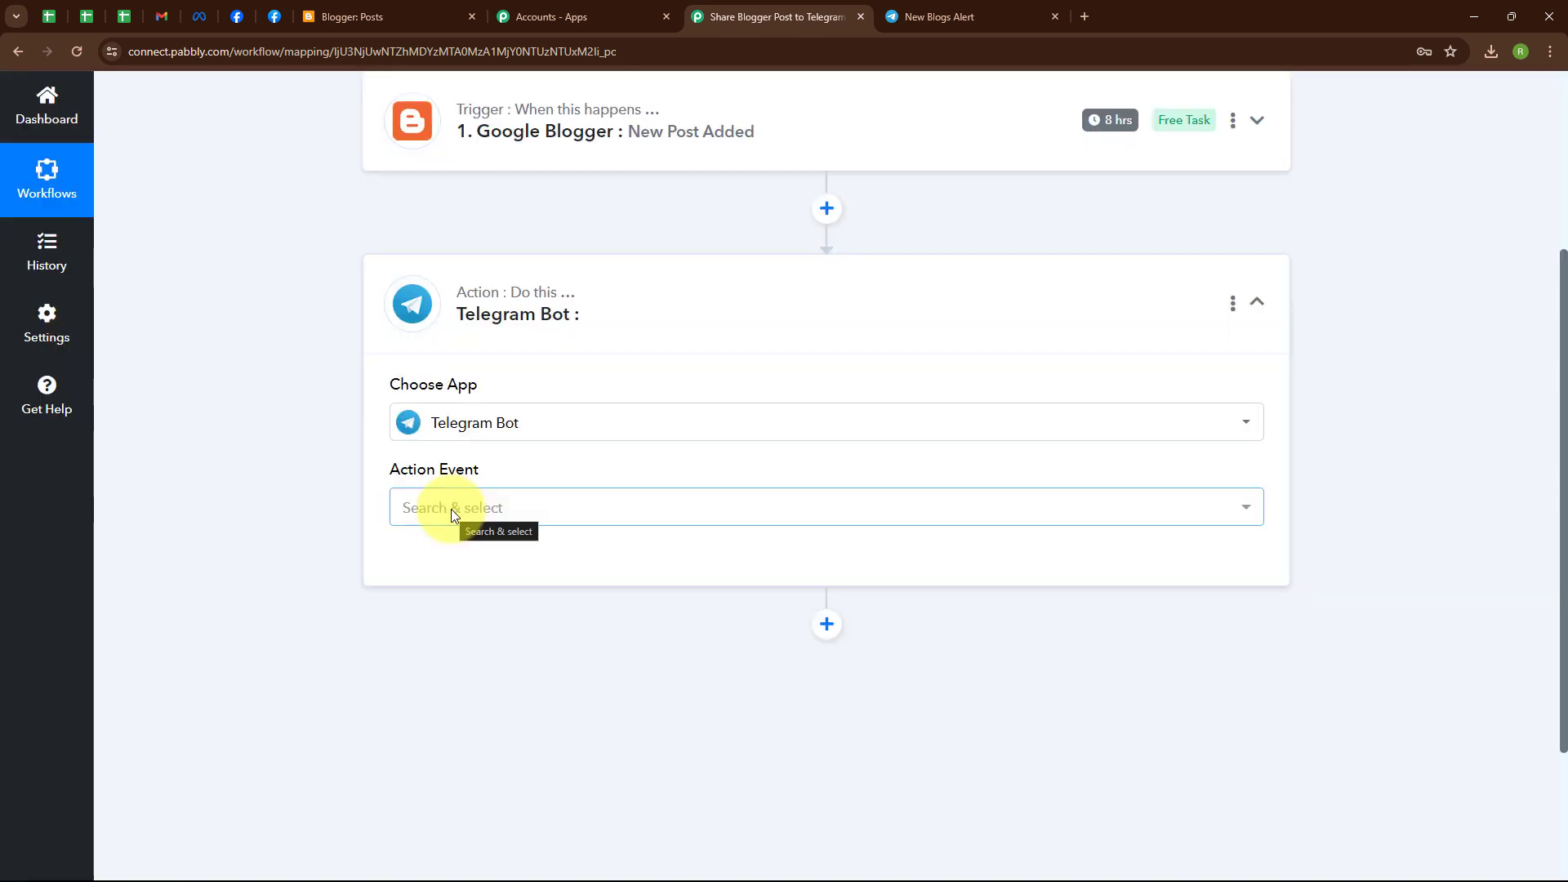
pyautogui.click(451, 508)
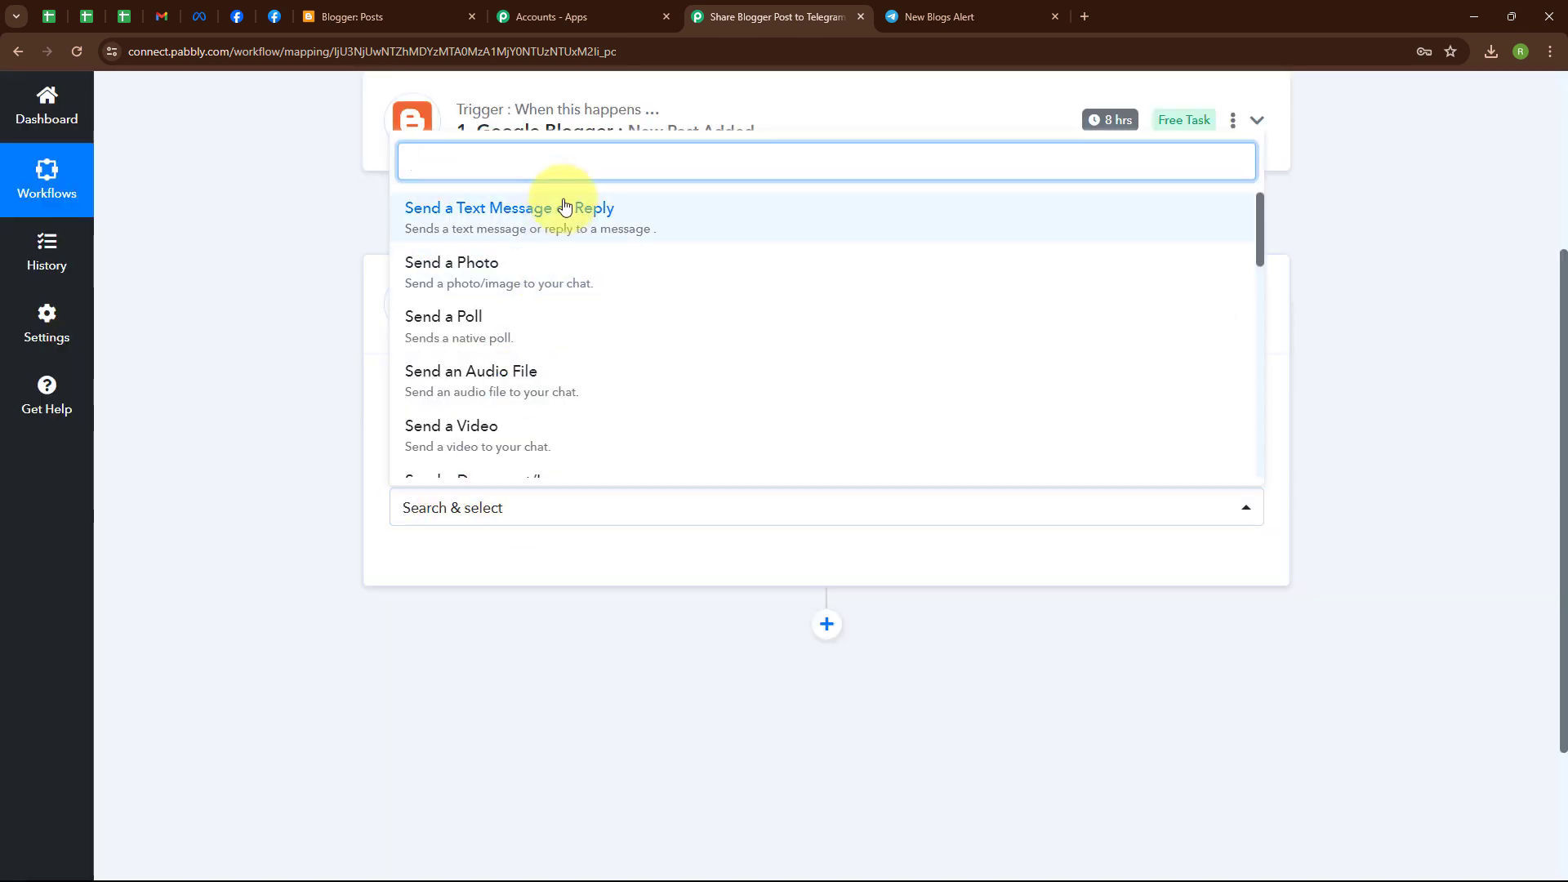
pyautogui.click(565, 207)
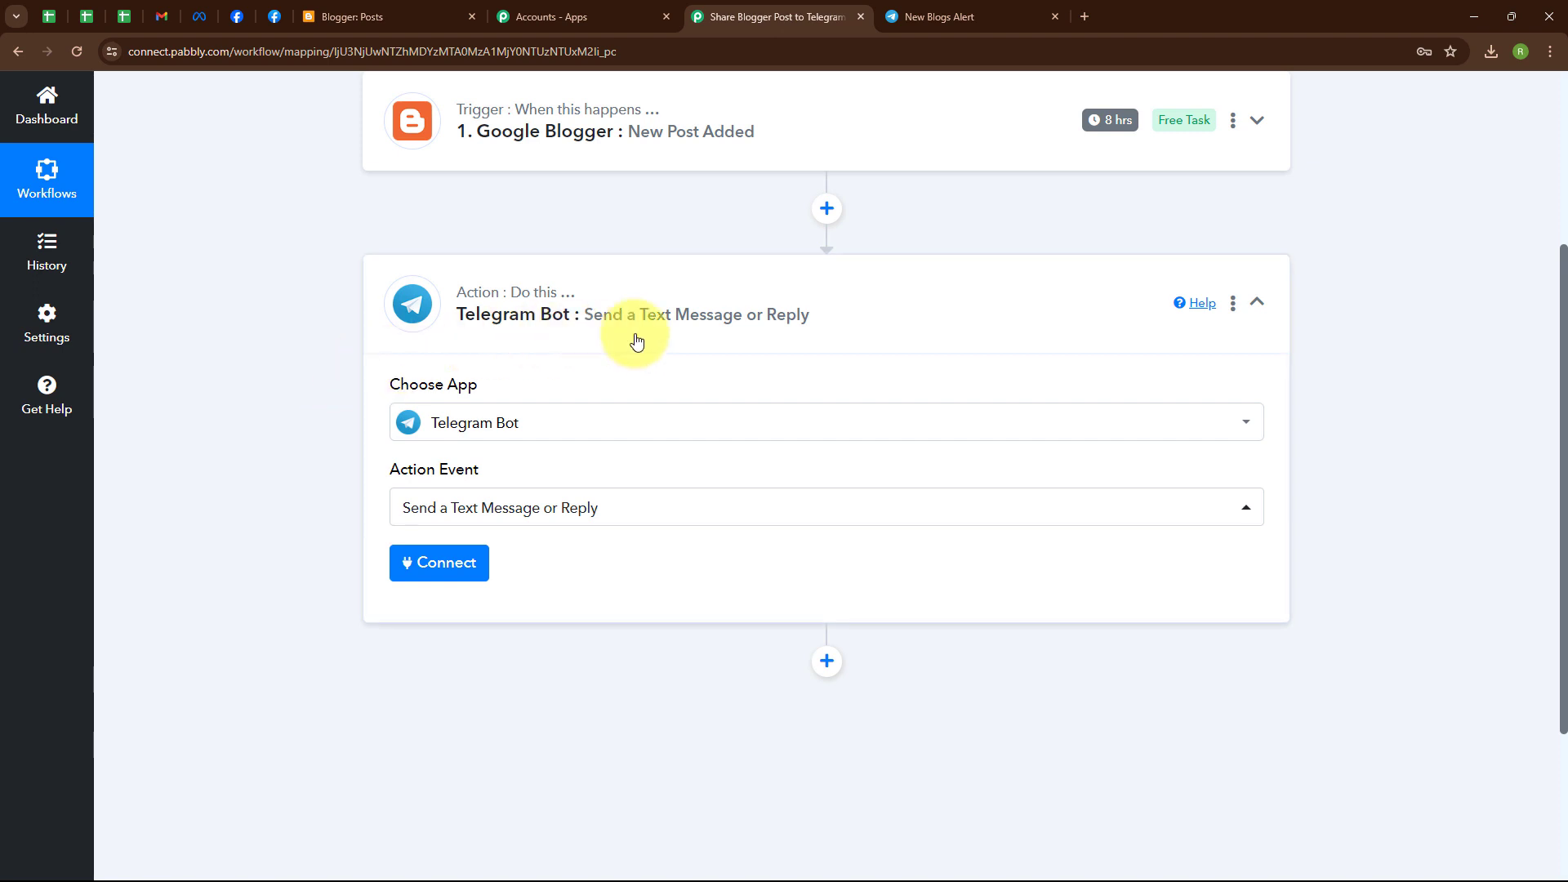
# Step: Begin adding a new Telegram Bot connection and read the instructions for obtaining its token
pyautogui.click(418, 577)
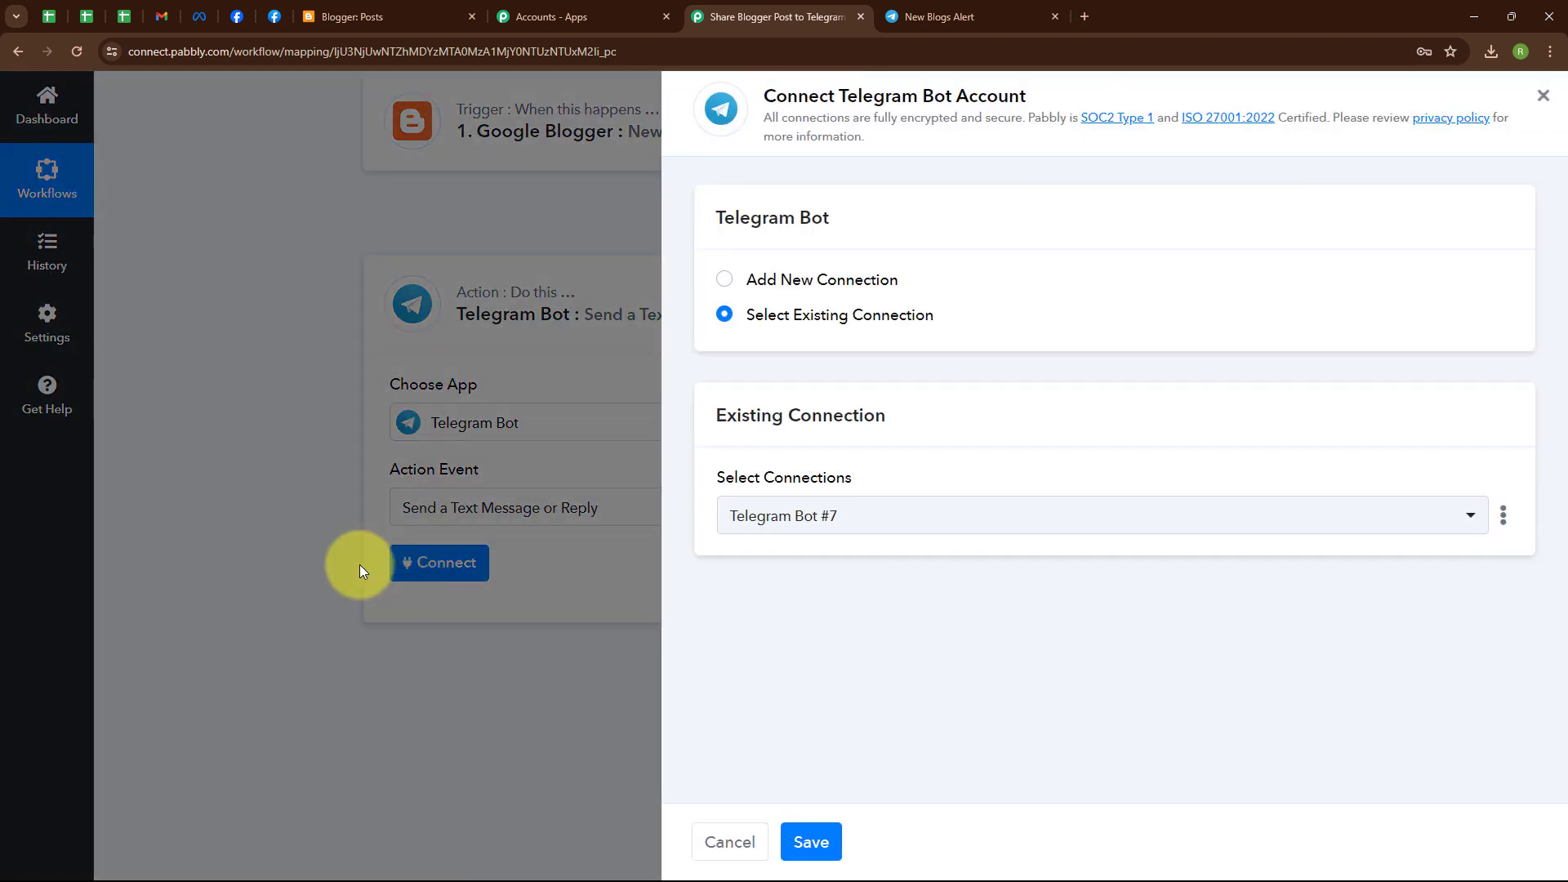
pyautogui.click(726, 280)
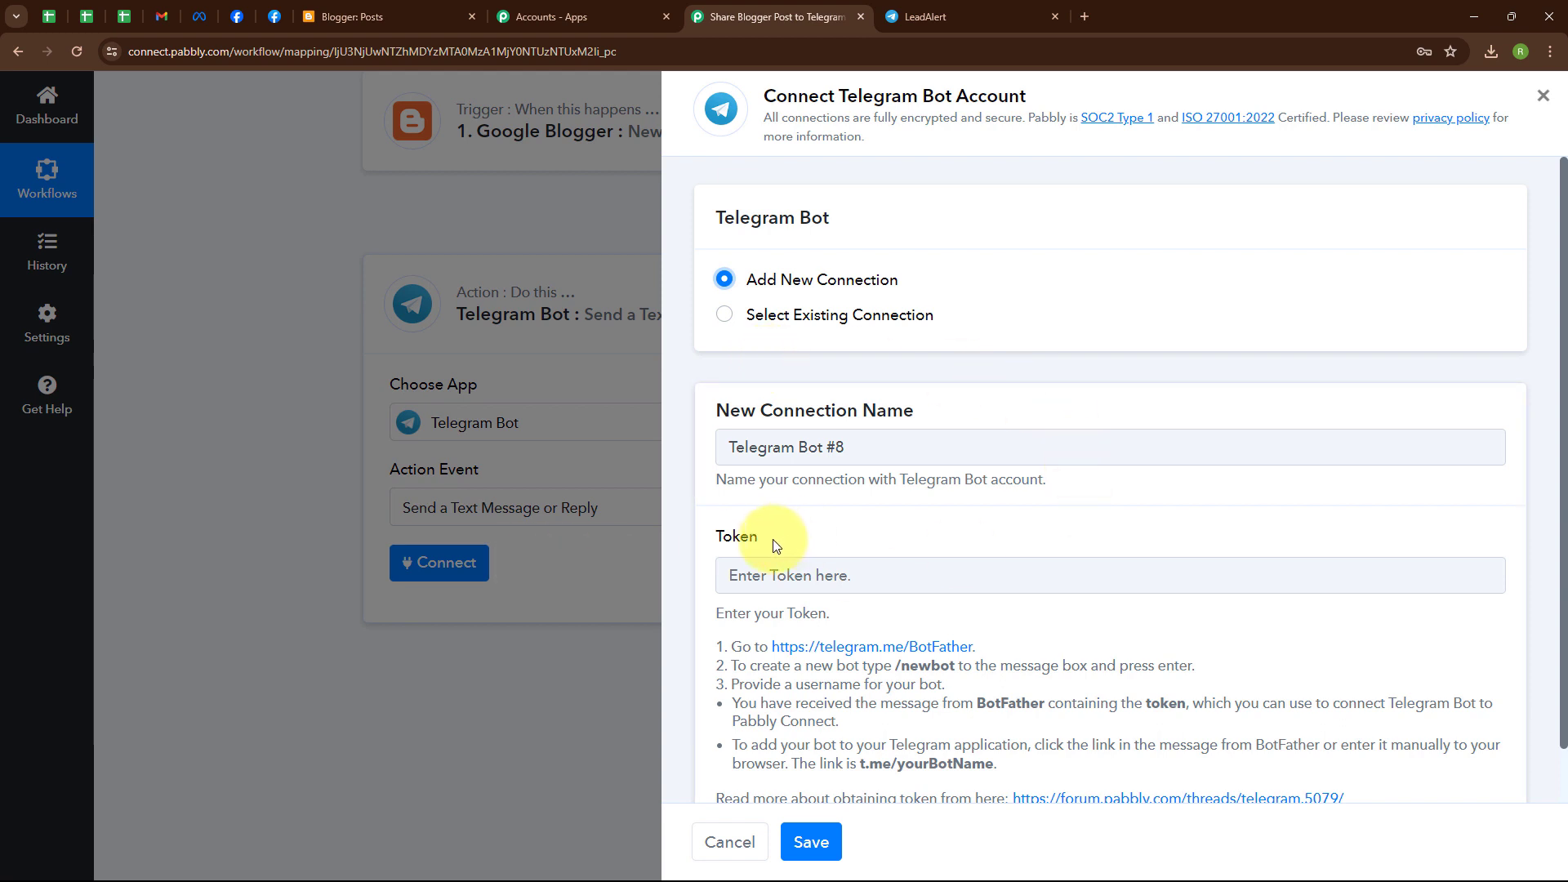
pyautogui.scroll(-1, 723, 563)
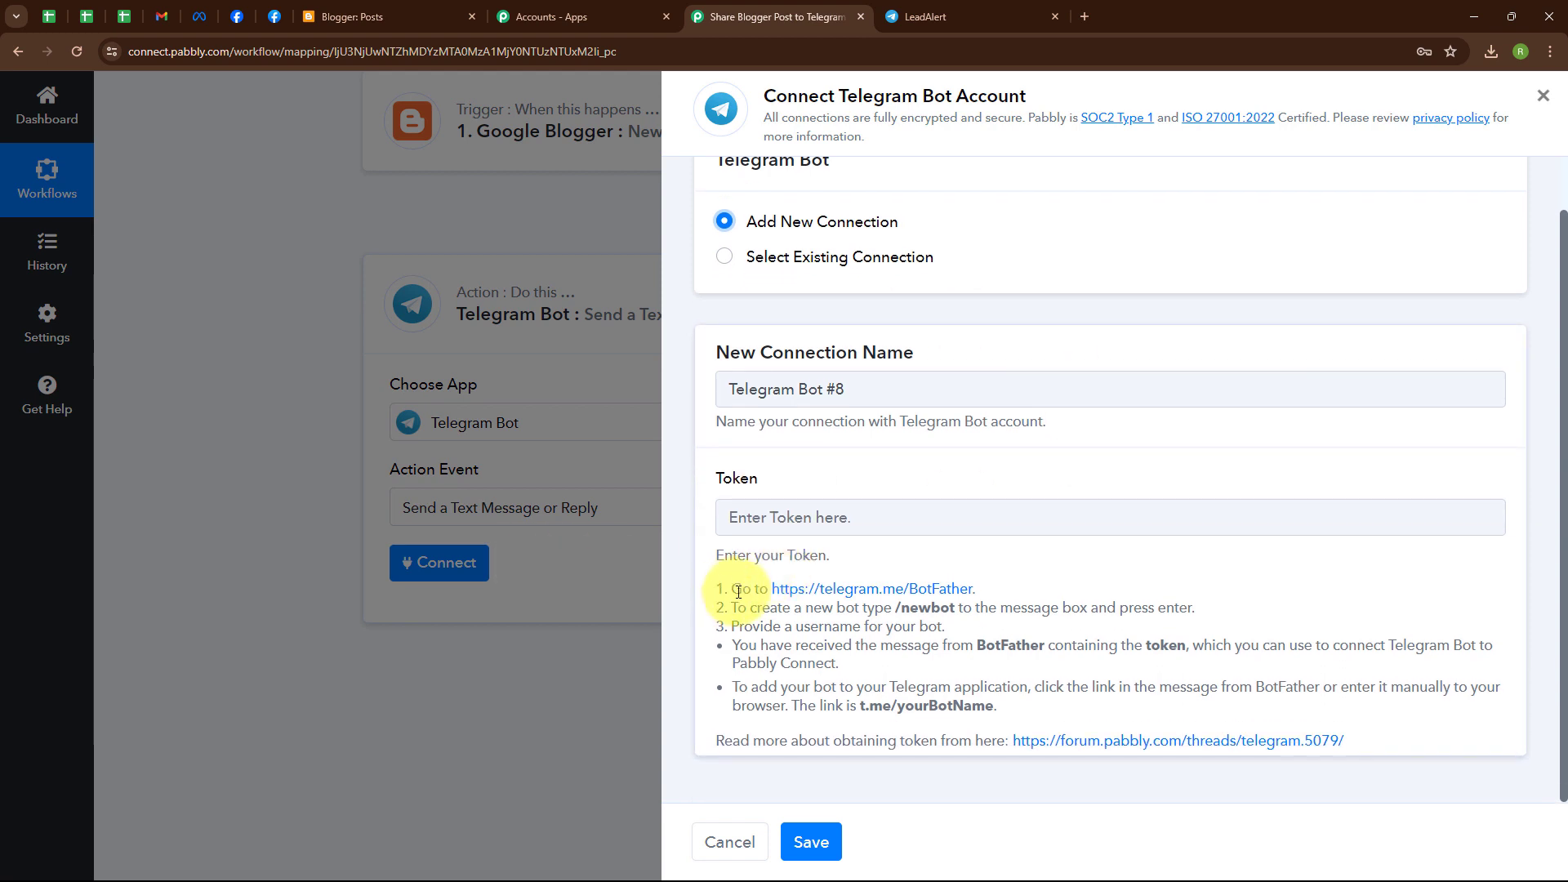
pyautogui.moveTo(743, 590); pyautogui.dragTo(1077, 683)
pyautogui.click(1036, 550)
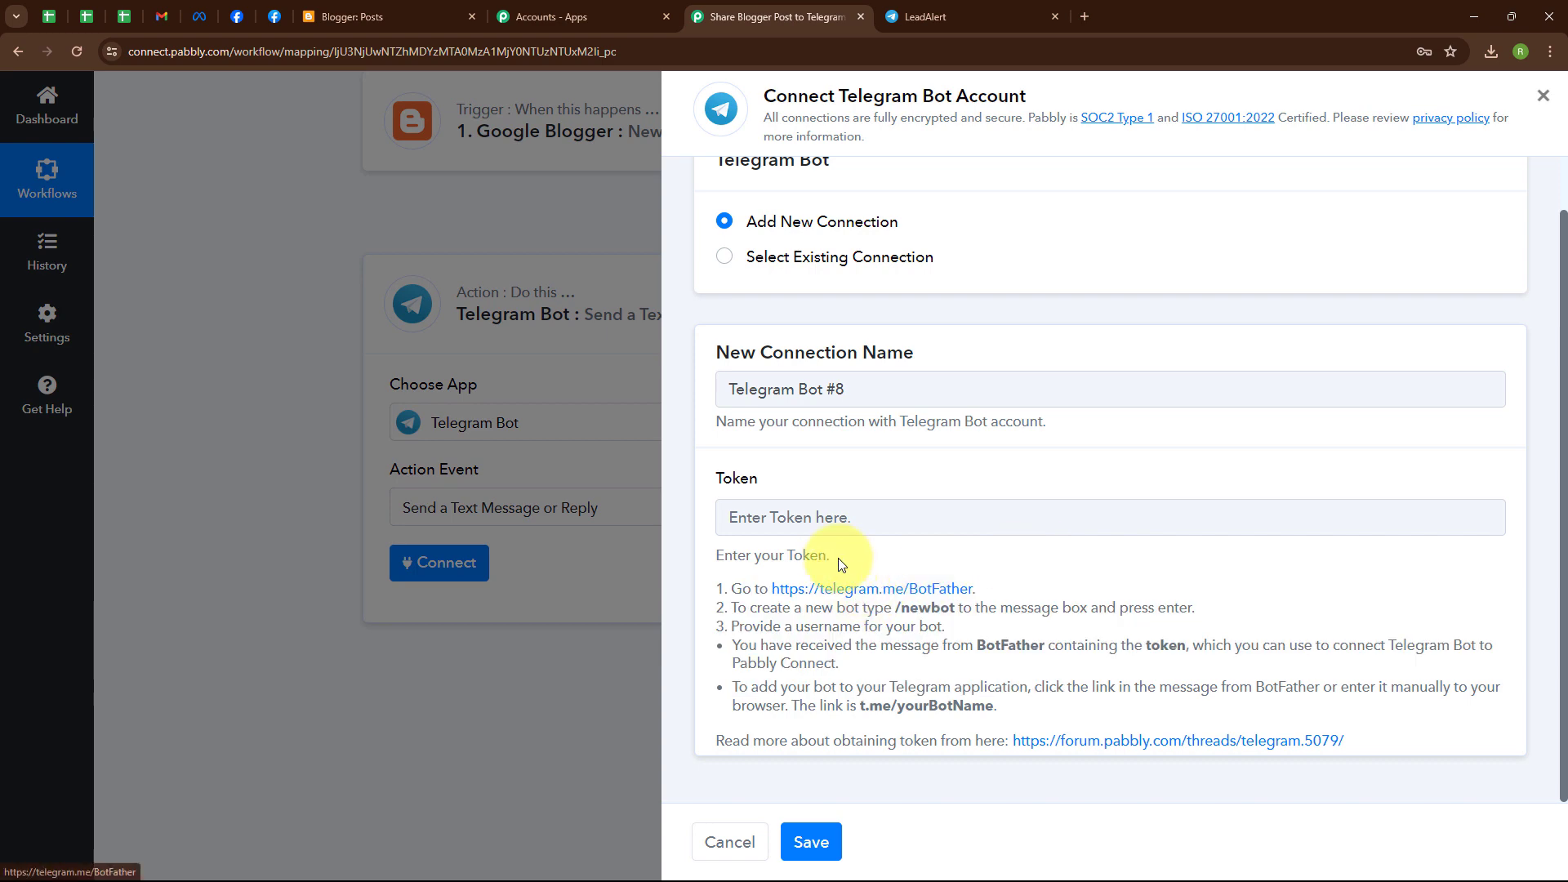
# Step: Find BotFather in Telegram, start its chat and check its command for creating a new bot
pyautogui.click(914, 32)
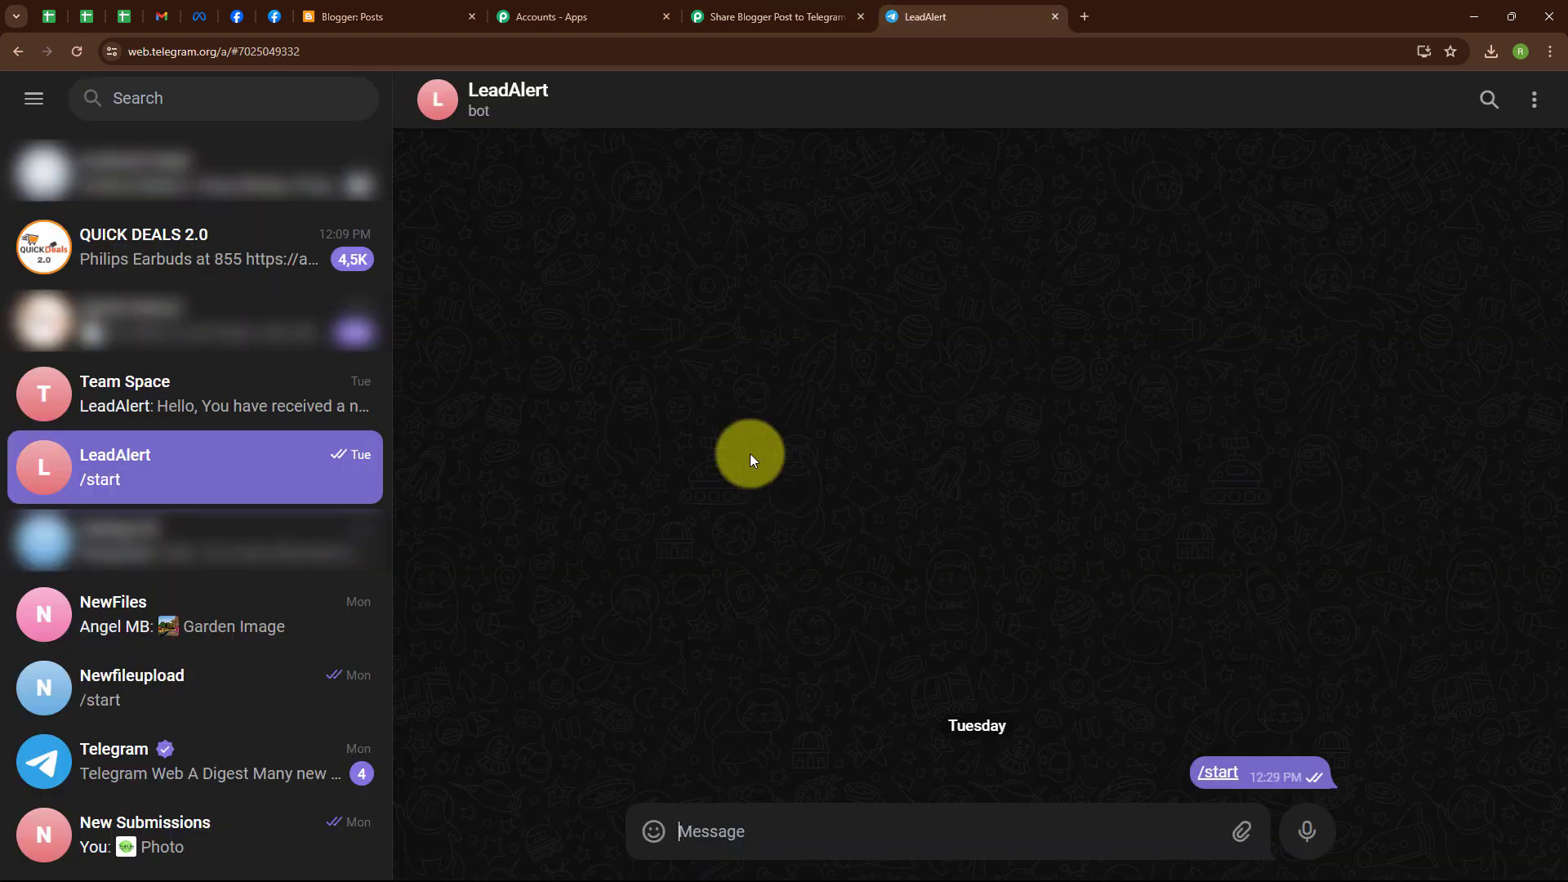
pyautogui.click(160, 92)
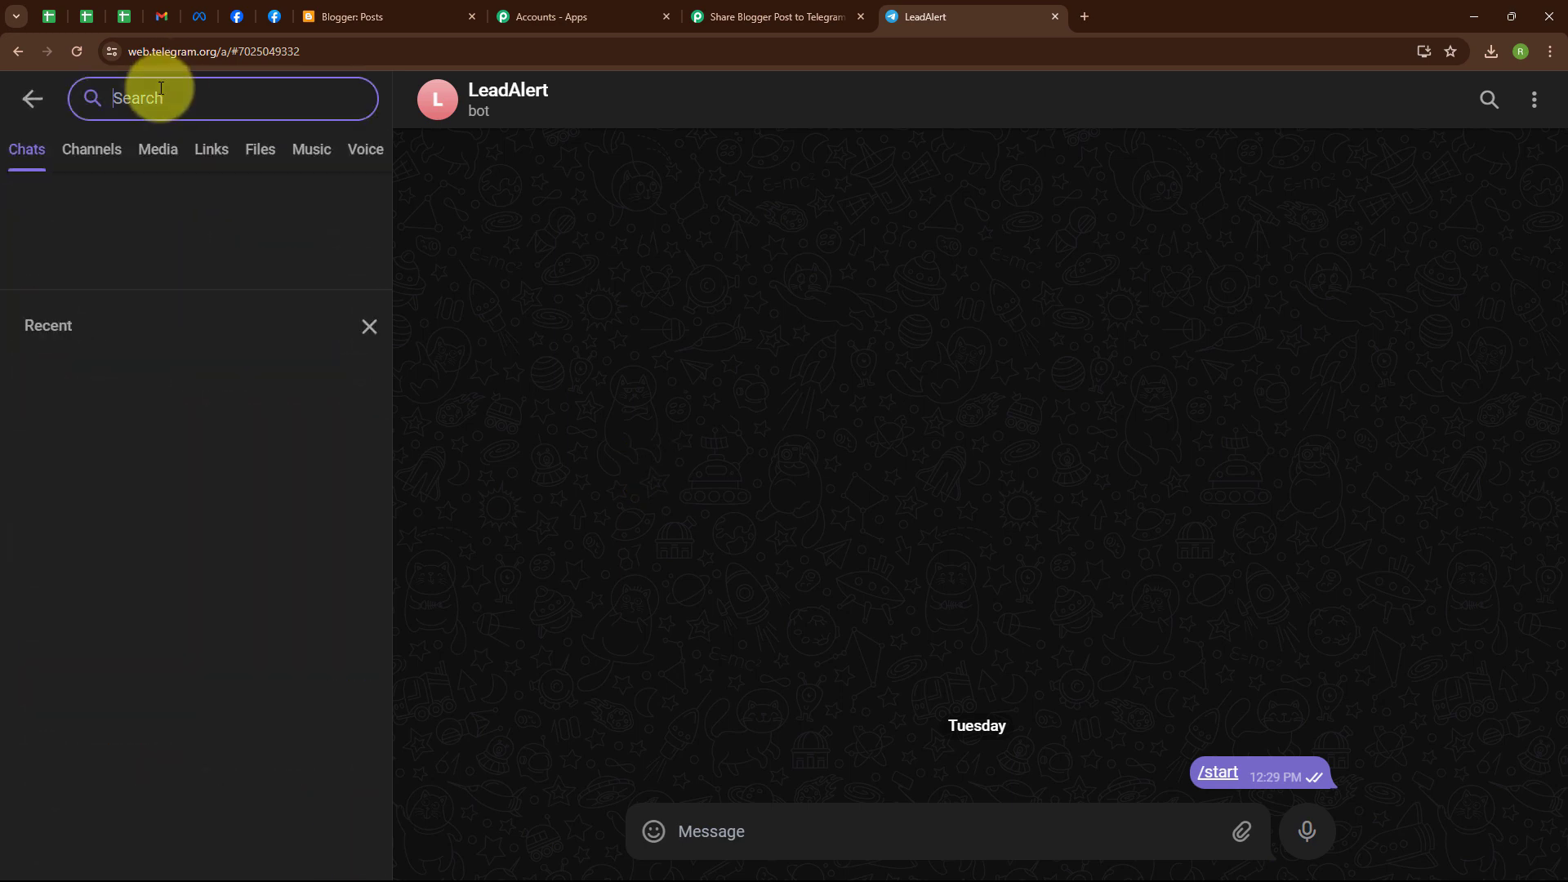
pyautogui.write('Botf')
pyautogui.click(115, 249)
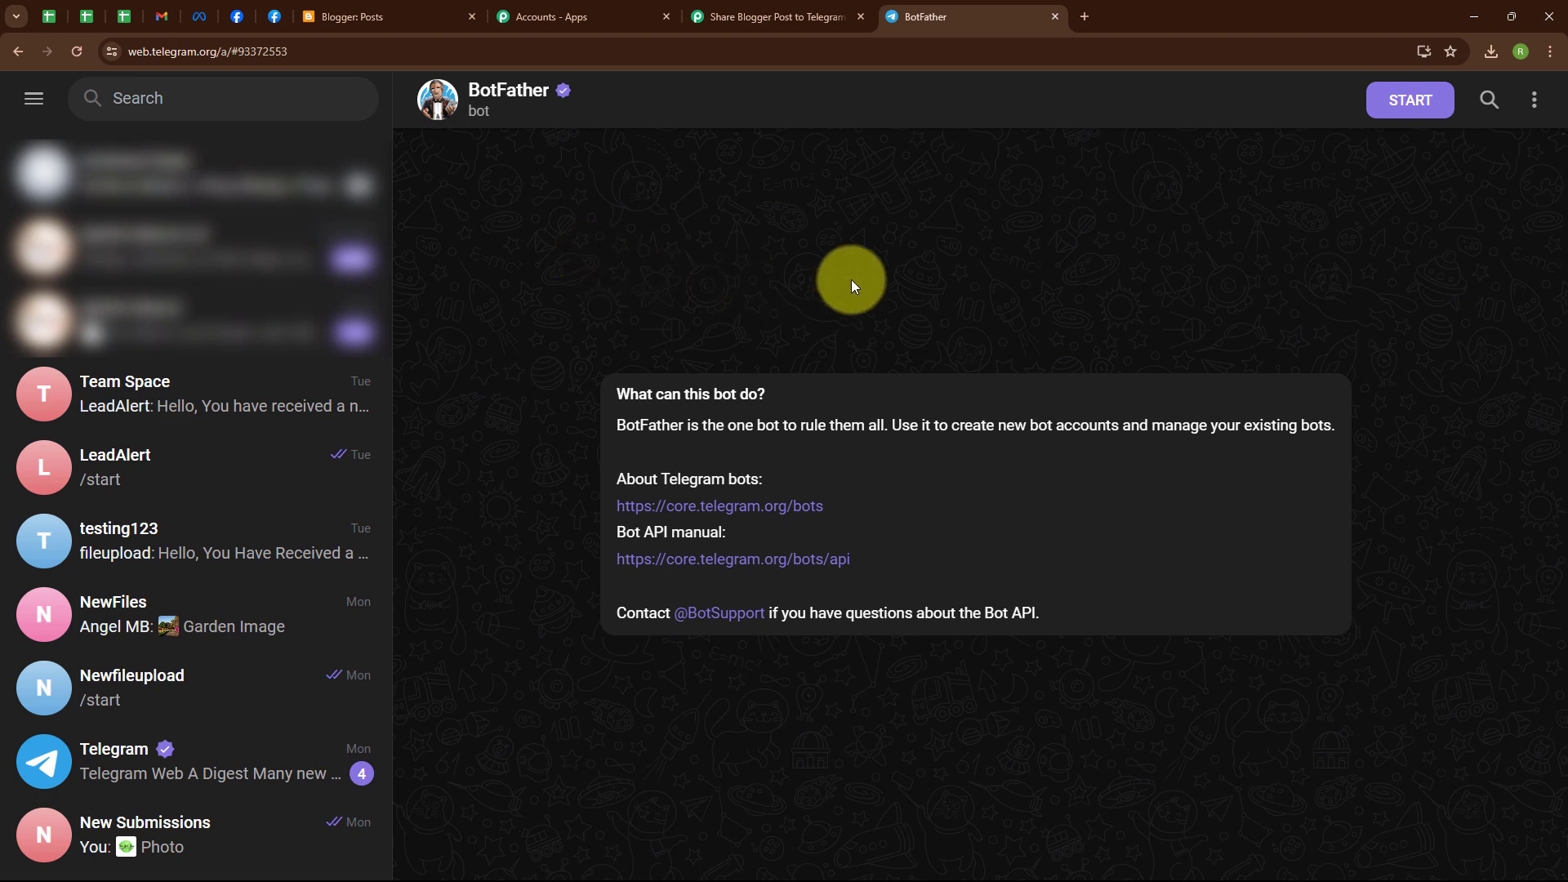
pyautogui.click(1411, 103)
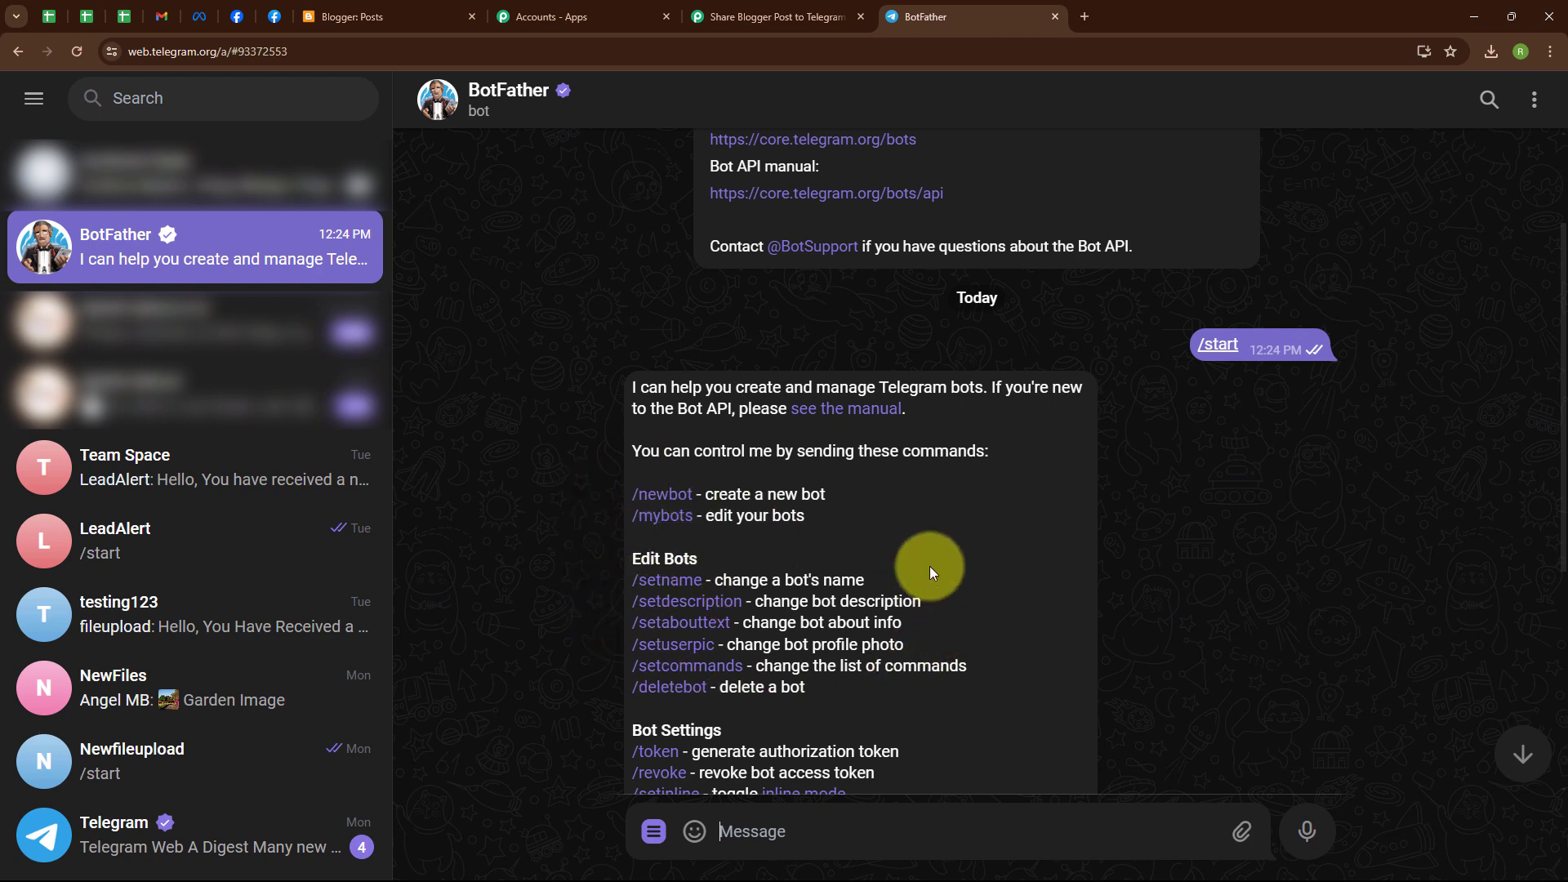
pyautogui.moveTo(707, 493); pyautogui.dragTo(843, 497)
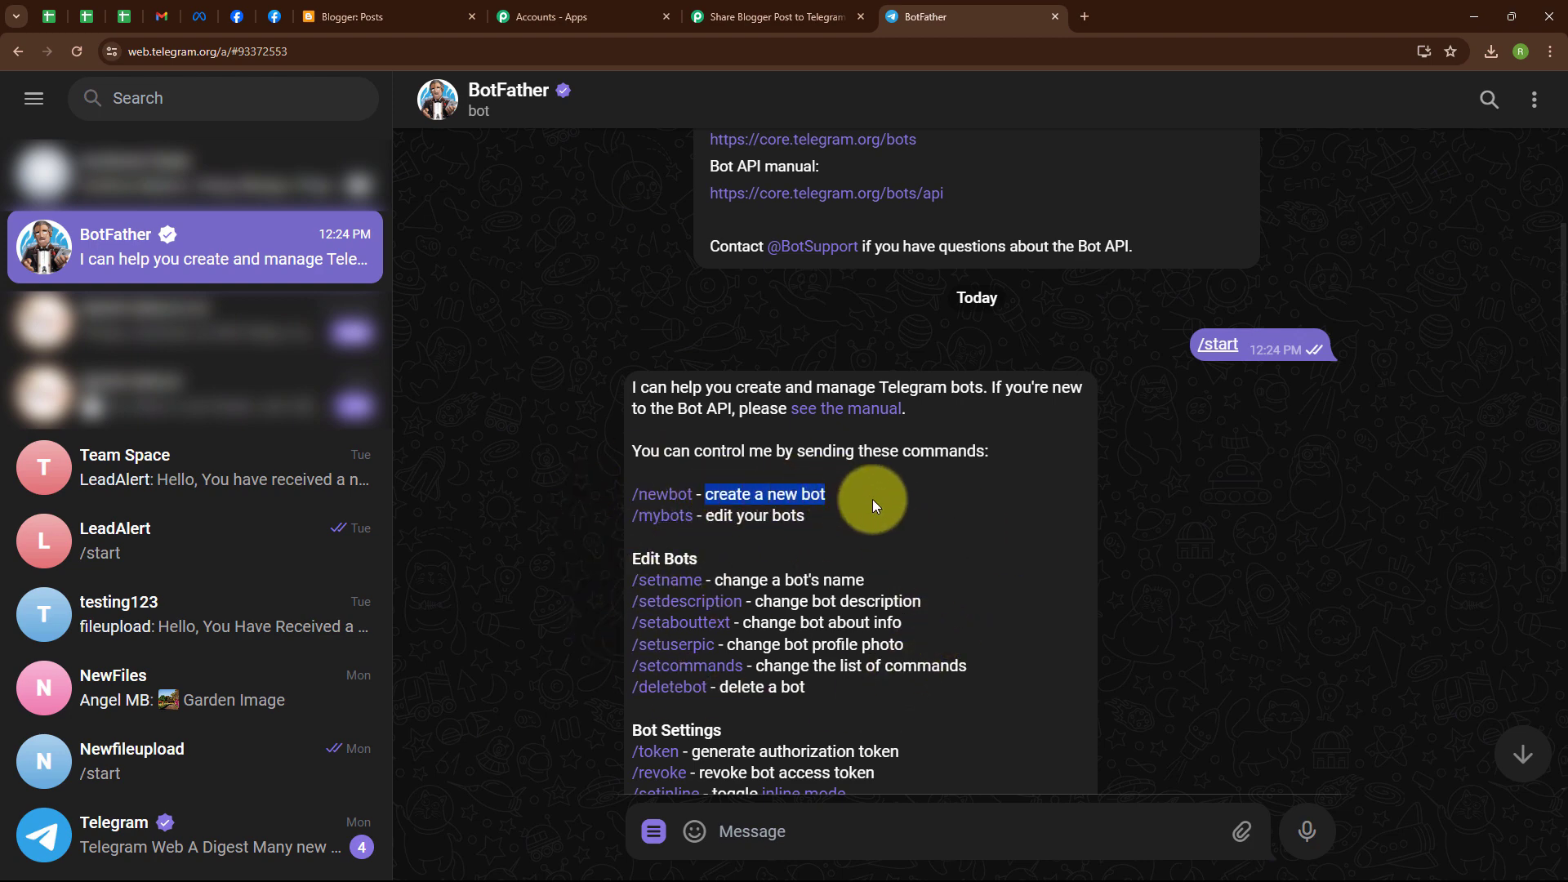
pyautogui.click(873, 500)
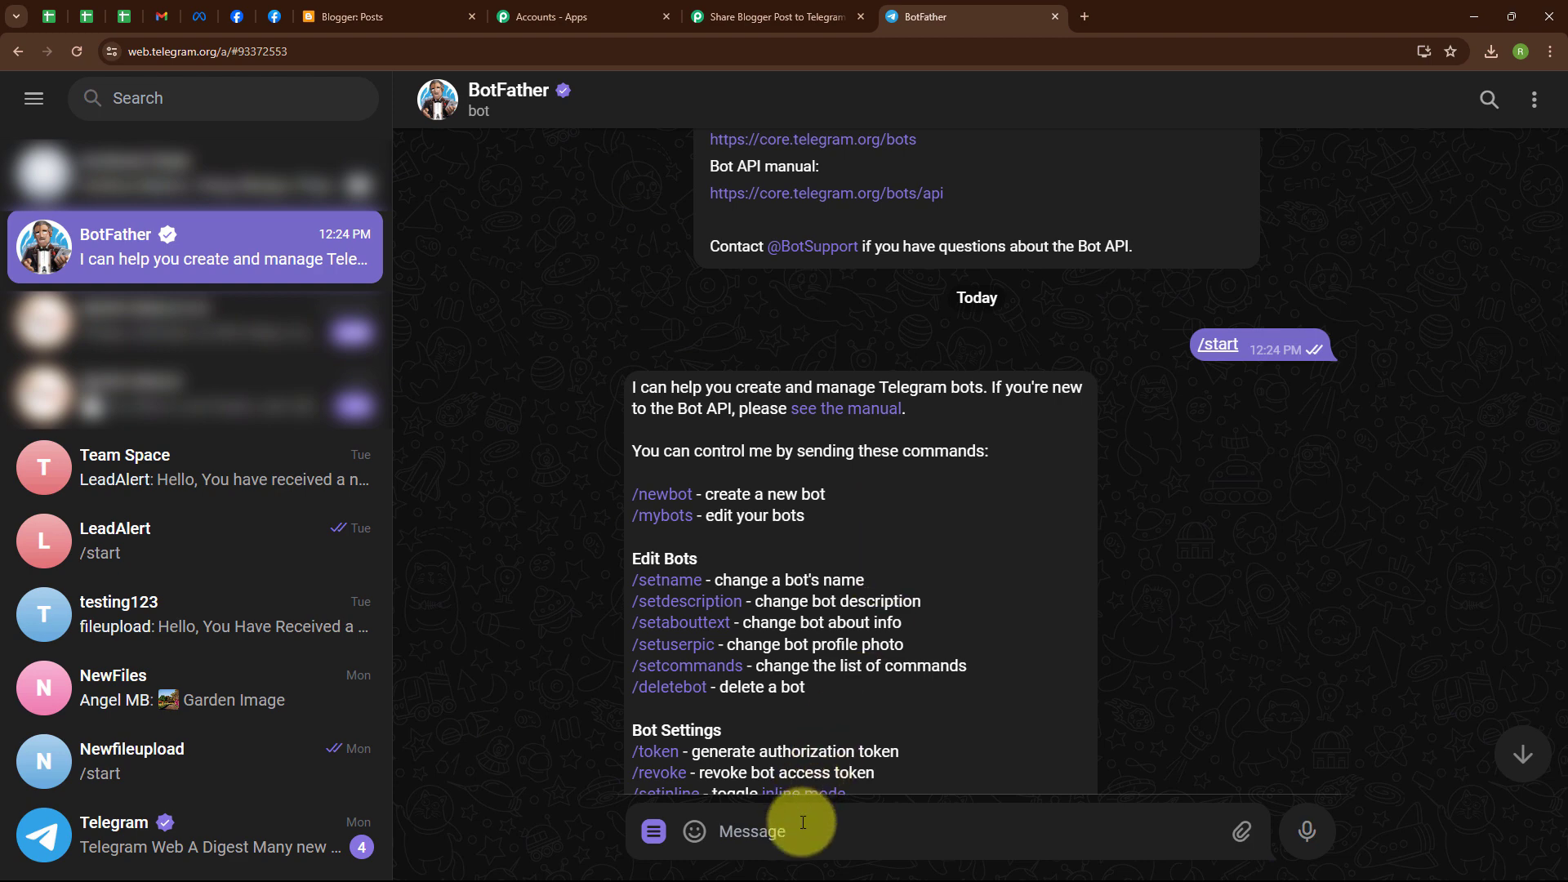
# Step: Create a new bot through BotFather with /newbot, naming it New Blog with the username pabblyintegration222Bot
pyautogui.click(803, 822)
pyautogui.write('/newb')
pyautogui.press('Return')
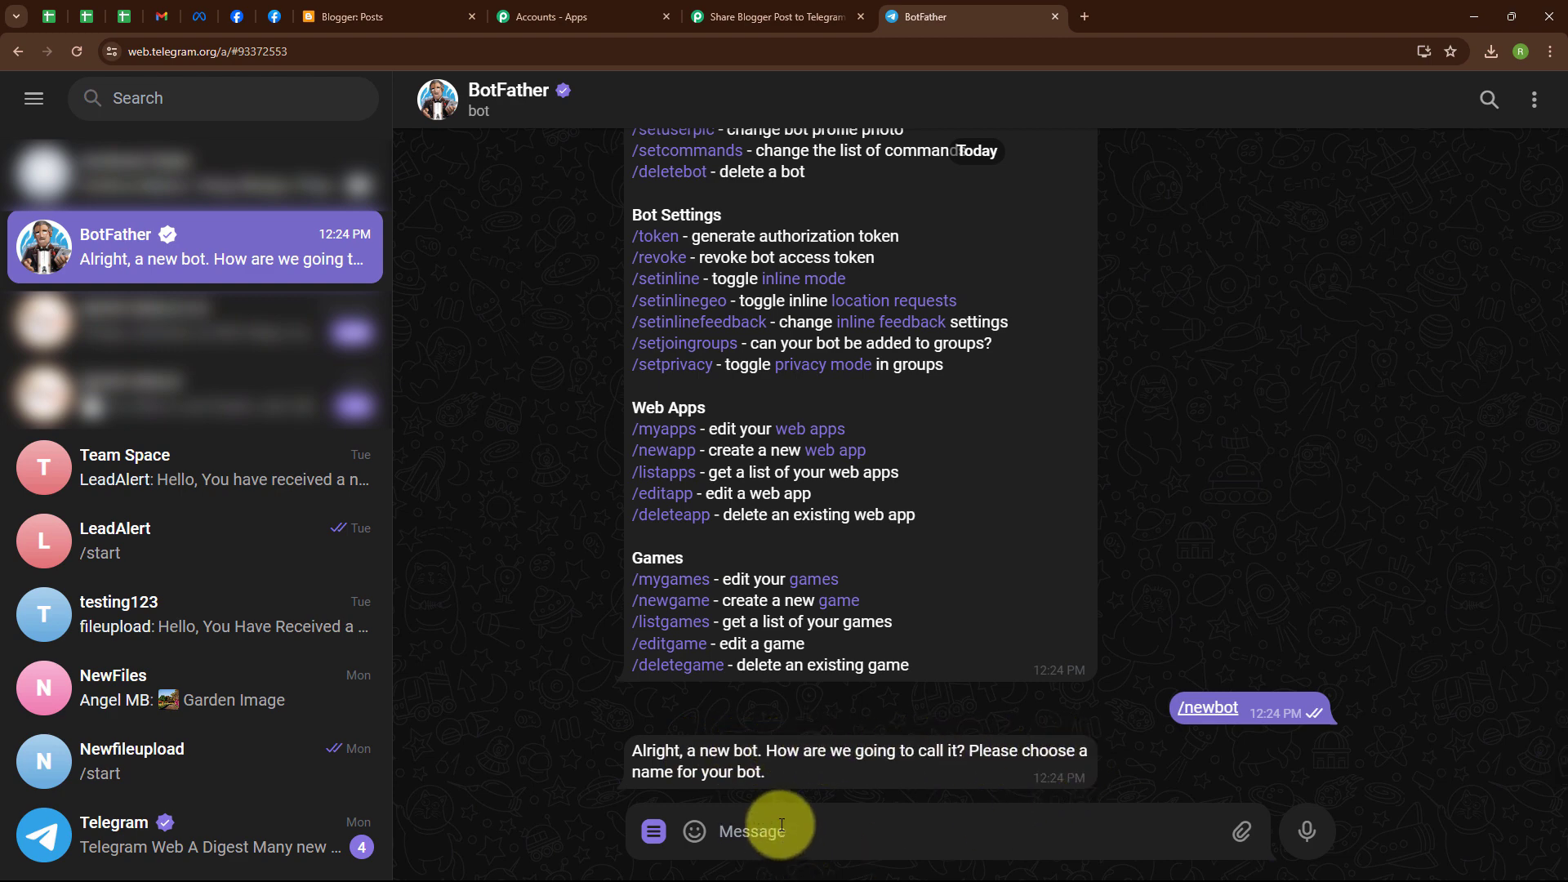
pyautogui.write('New Blog')
pyautogui.press('Return')
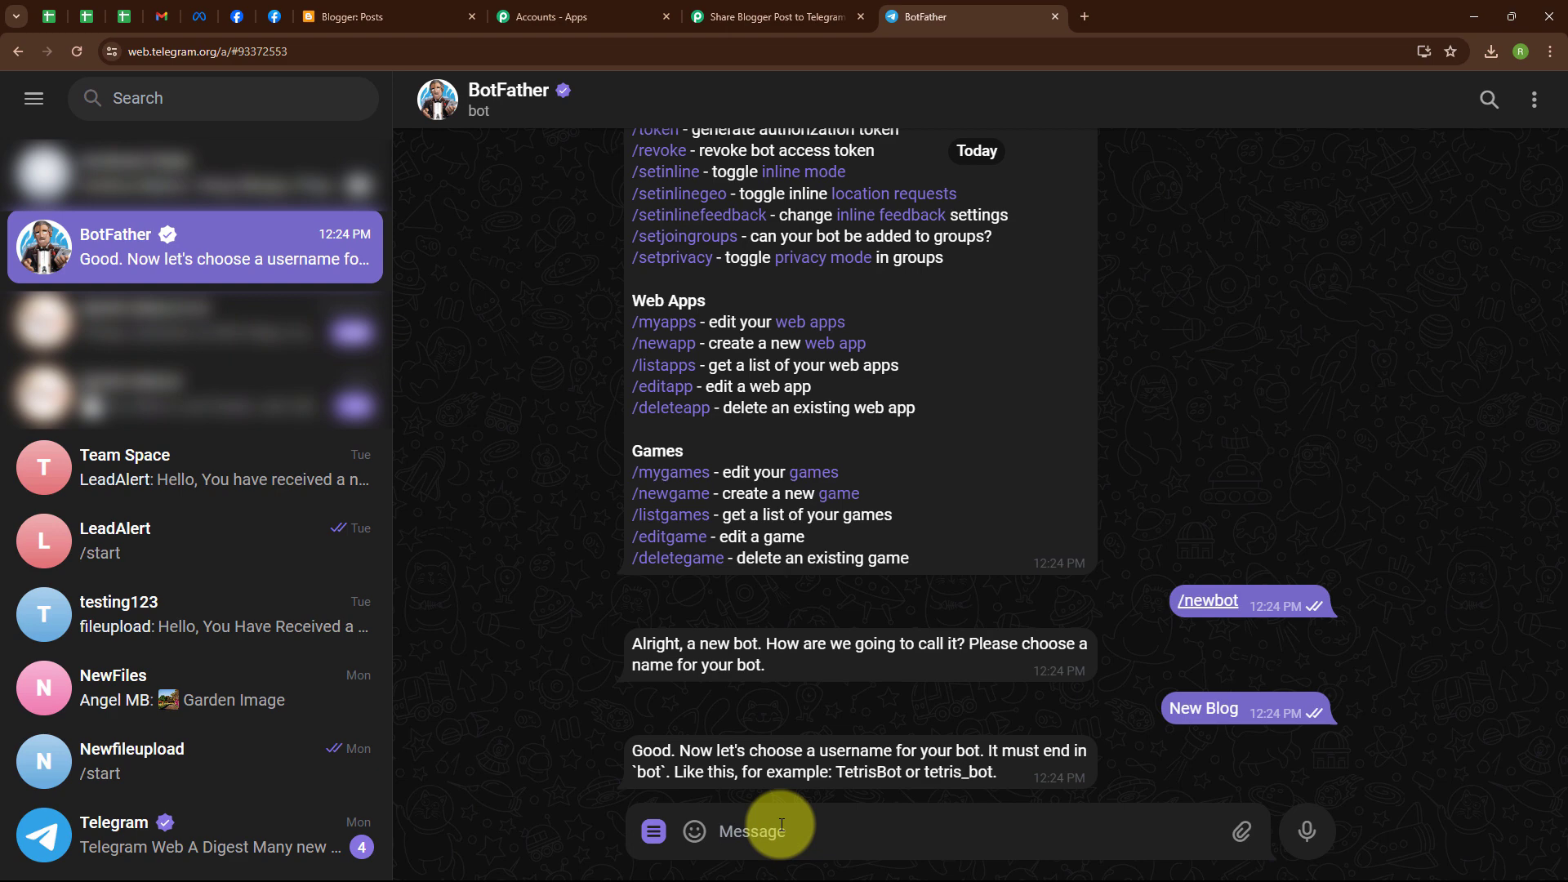
pyautogui.write('pabblyintegration222Bot')
pyautogui.press('Return')
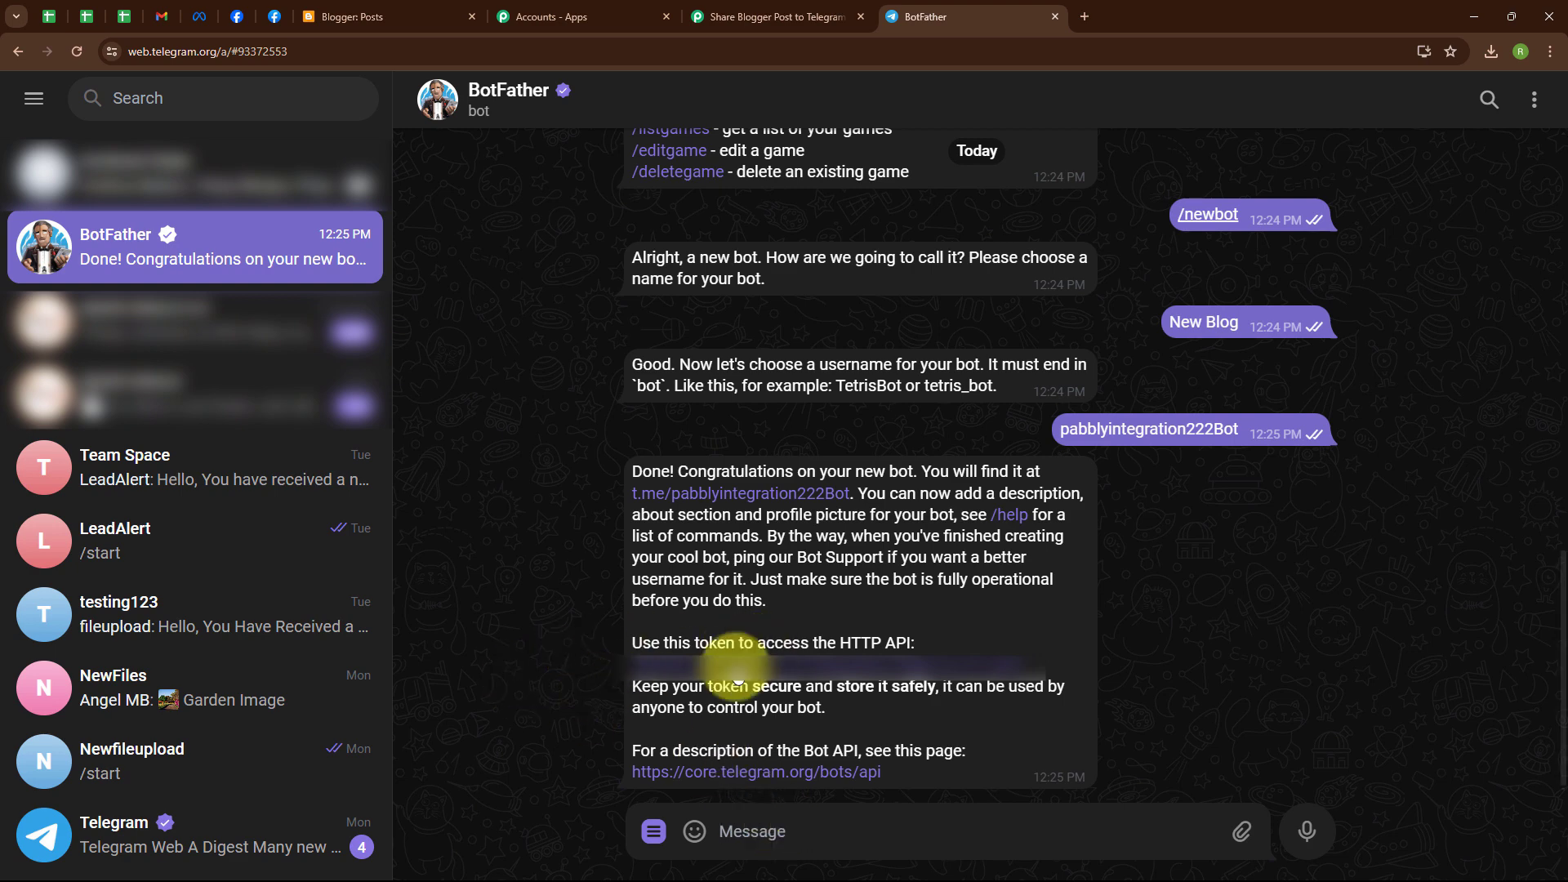
# Step: Copy the new bot's token from BotFather's message, paste it as the Token of the Pabbly Connect Telegram Bot connection, and save the connection
pyautogui.click(862, 682)
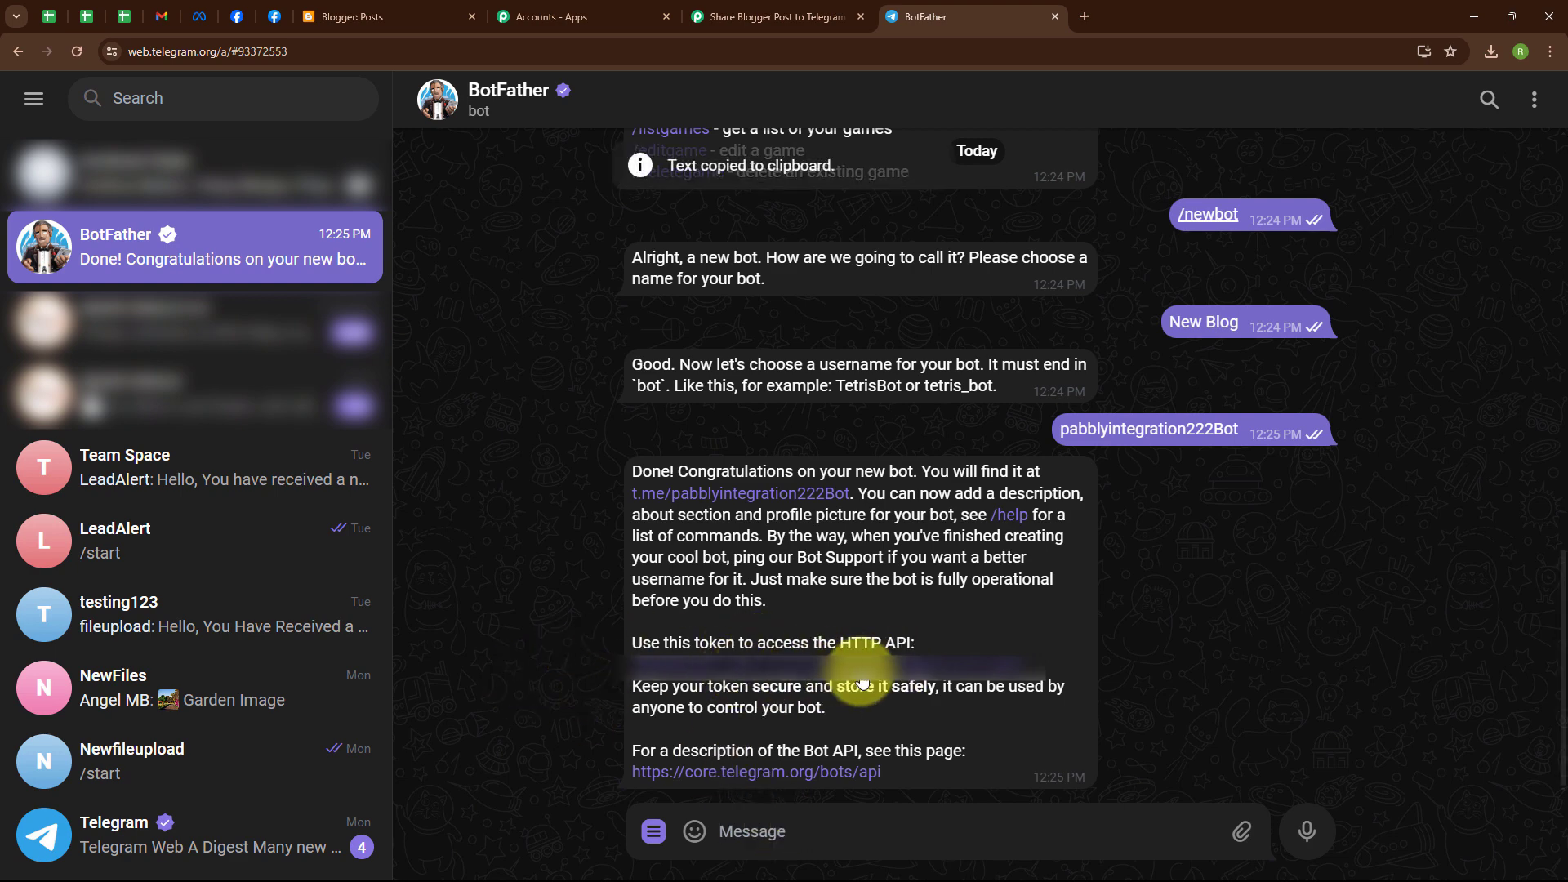
pyautogui.click(767, 16)
pyautogui.click(955, 504)
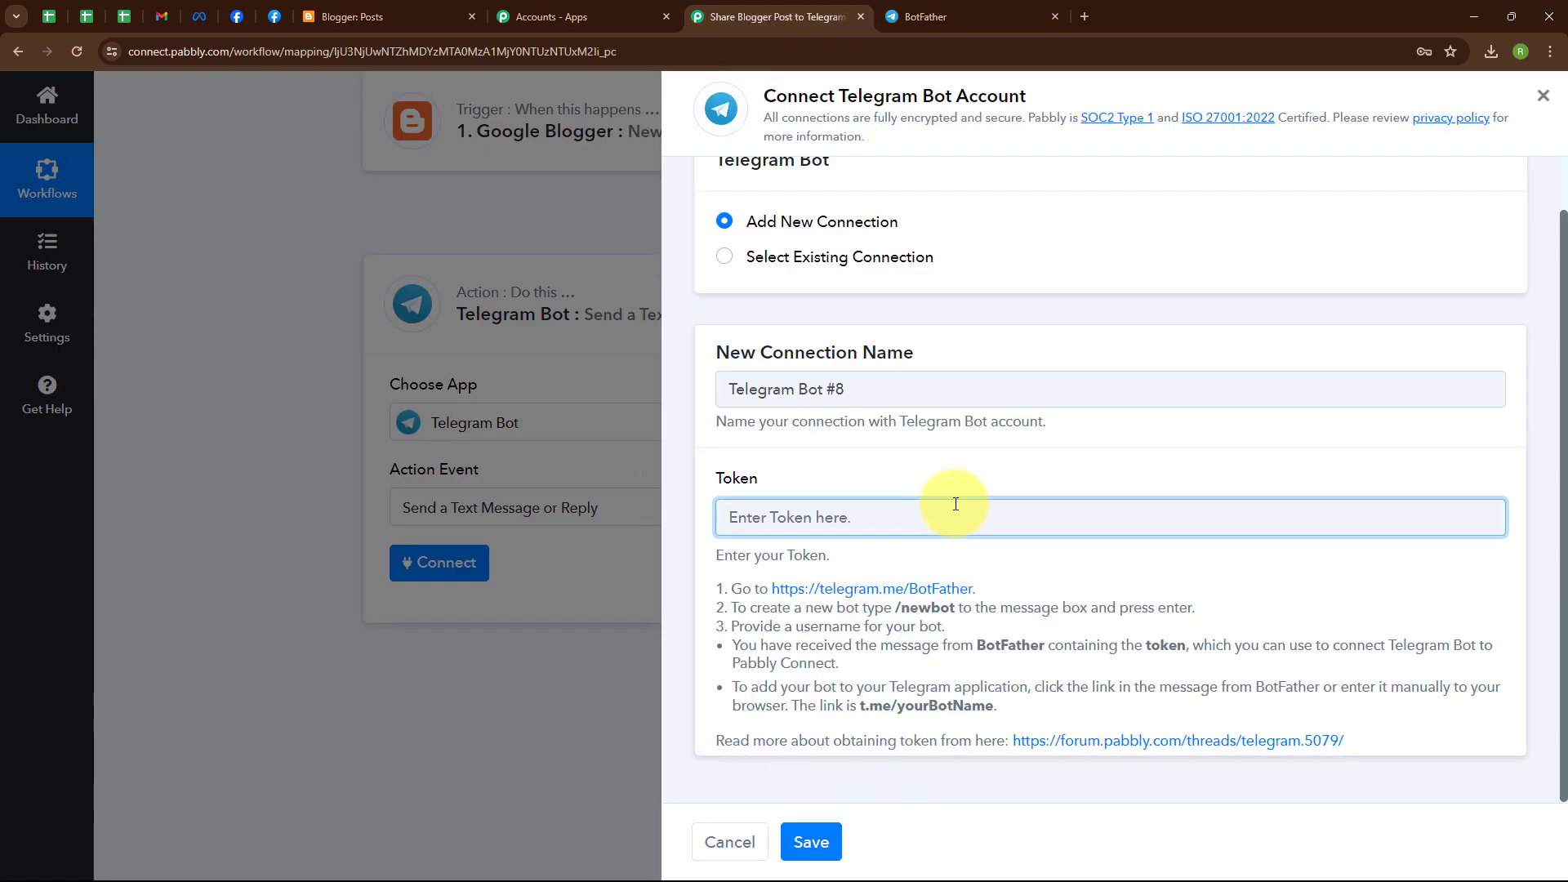
pyautogui.hotkey('ctrl', 'v')
pyautogui.click(937, 472)
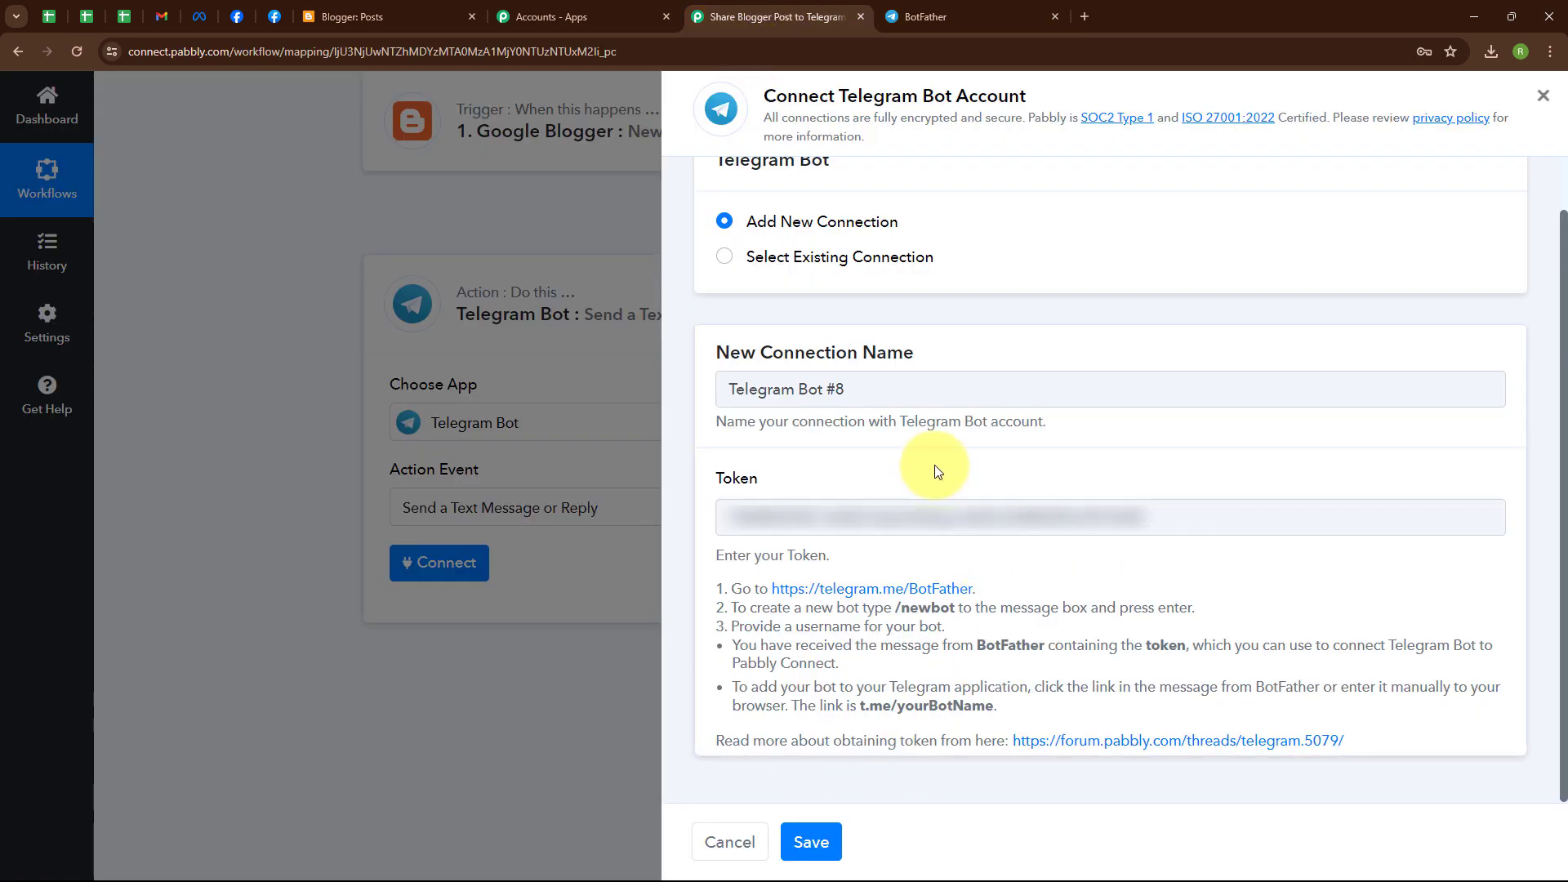
pyautogui.click(796, 850)
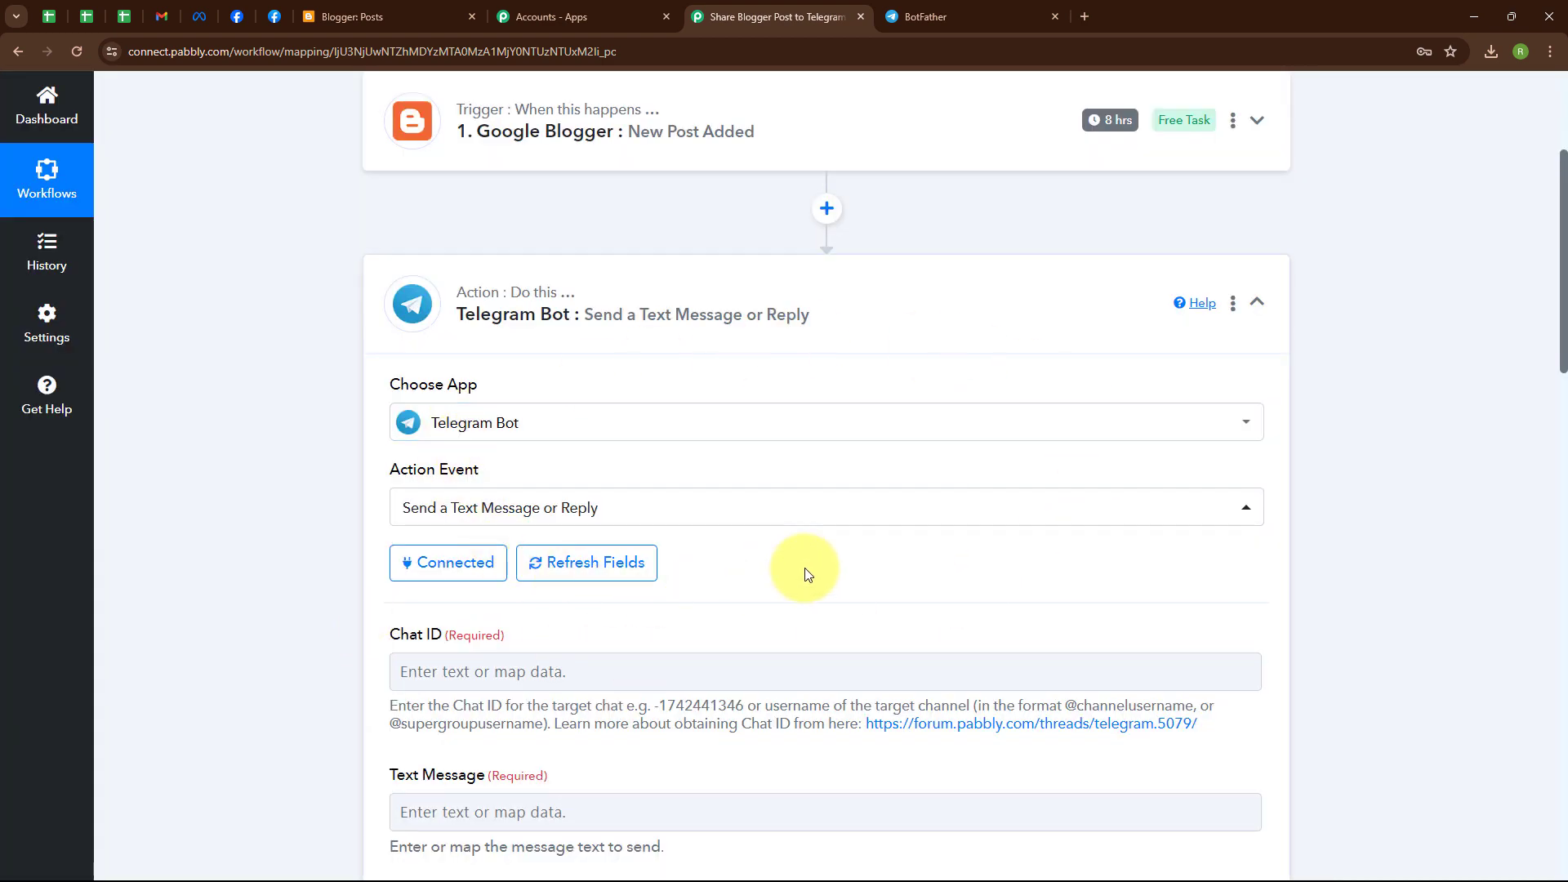
# Step: Return to Telegram, open the New Blog bot from the link in BotFather's message and start its chat
pyautogui.scroll(-2, 807, 573)
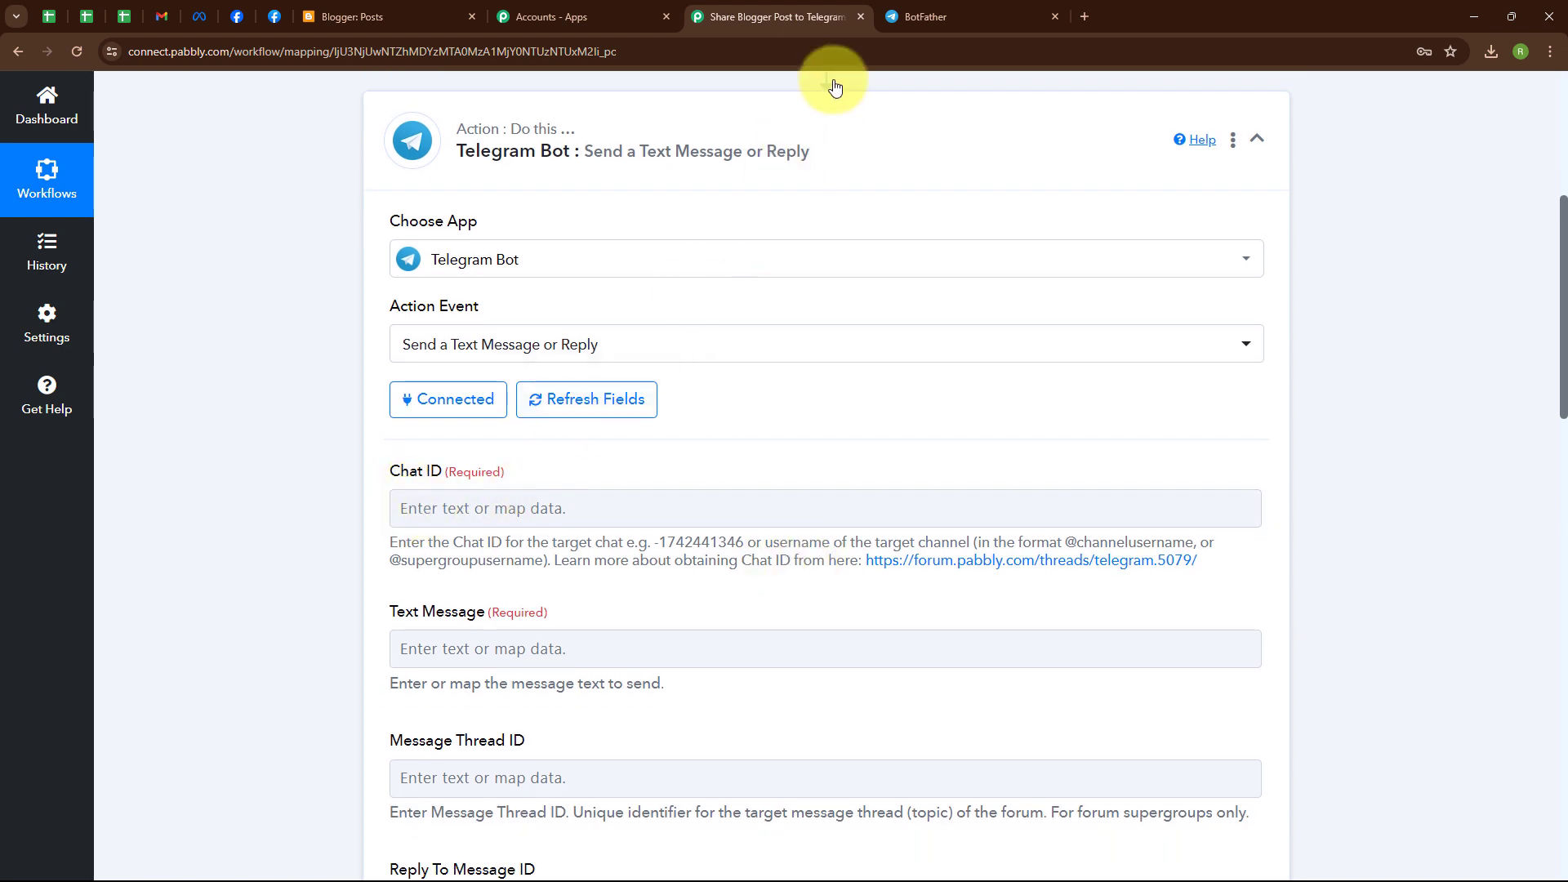
pyautogui.click(936, 10)
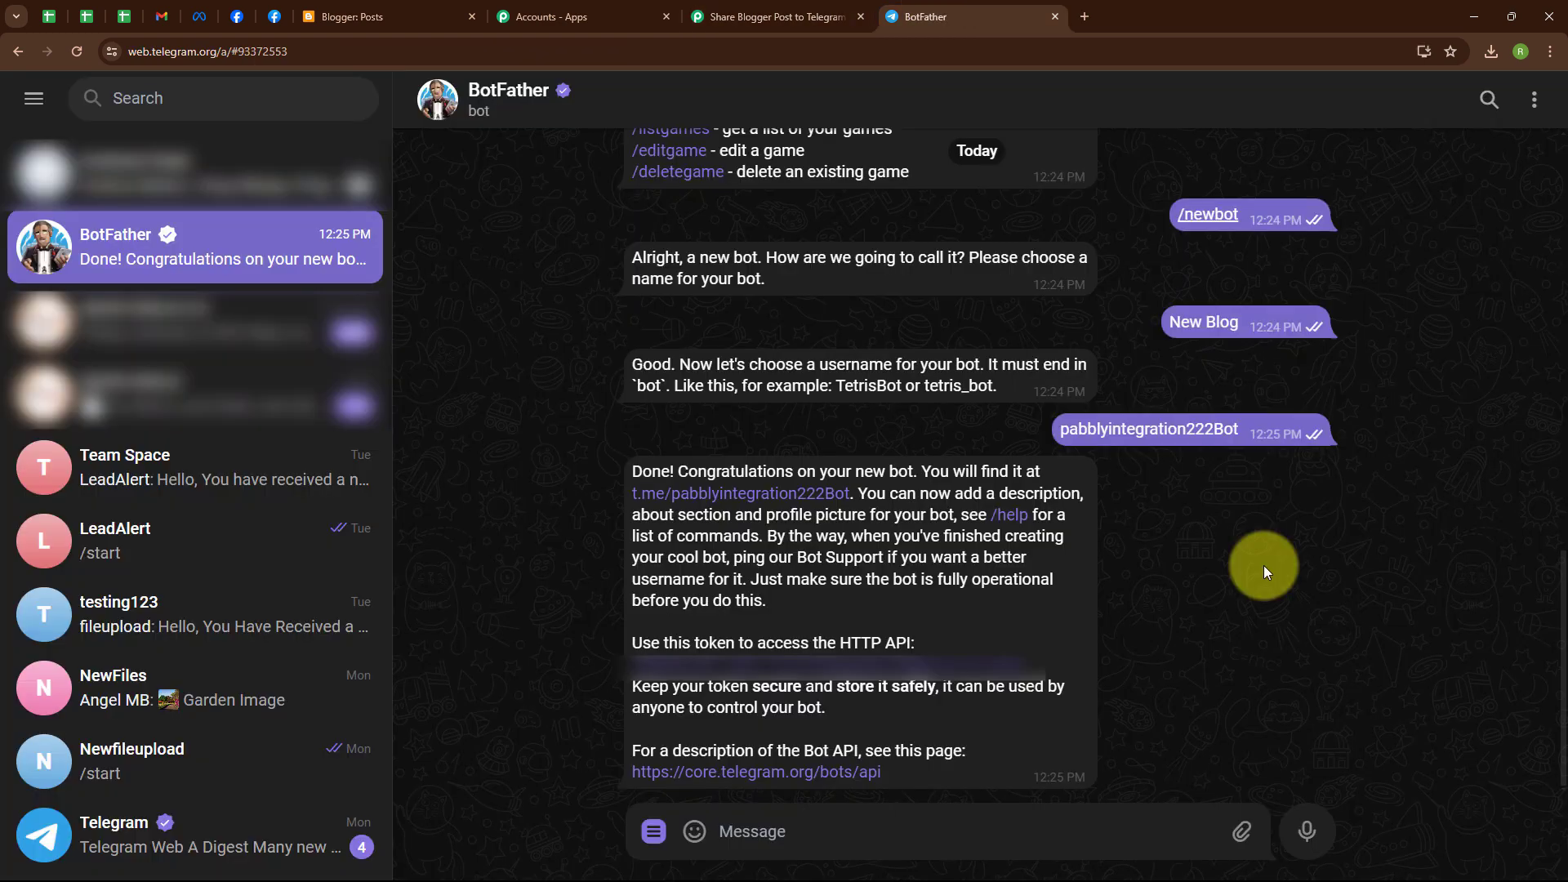
pyautogui.click(776, 506)
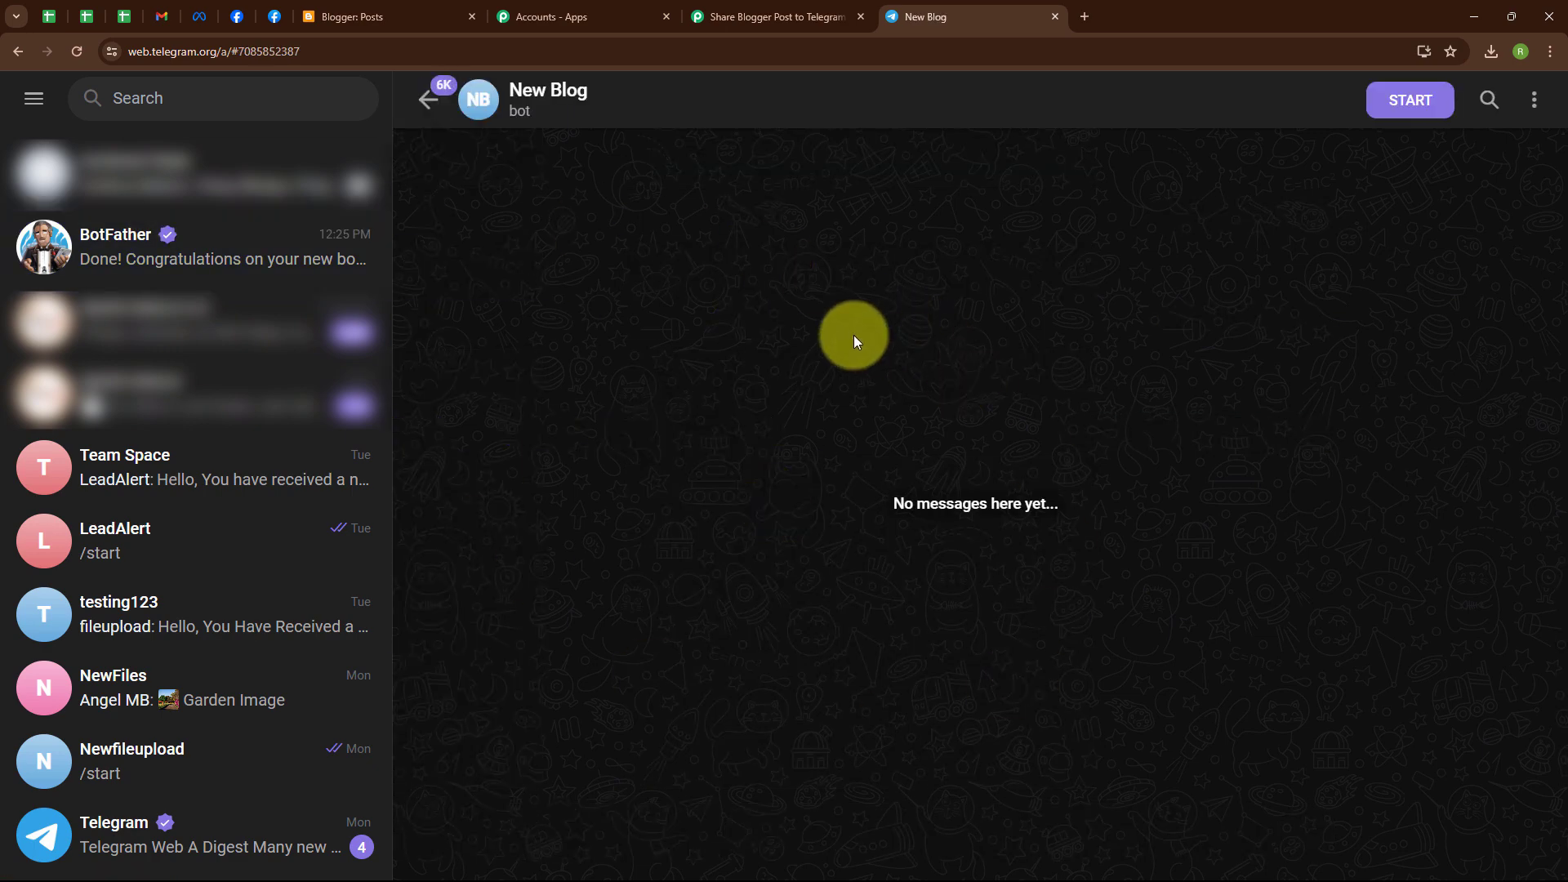
pyautogui.click(1401, 101)
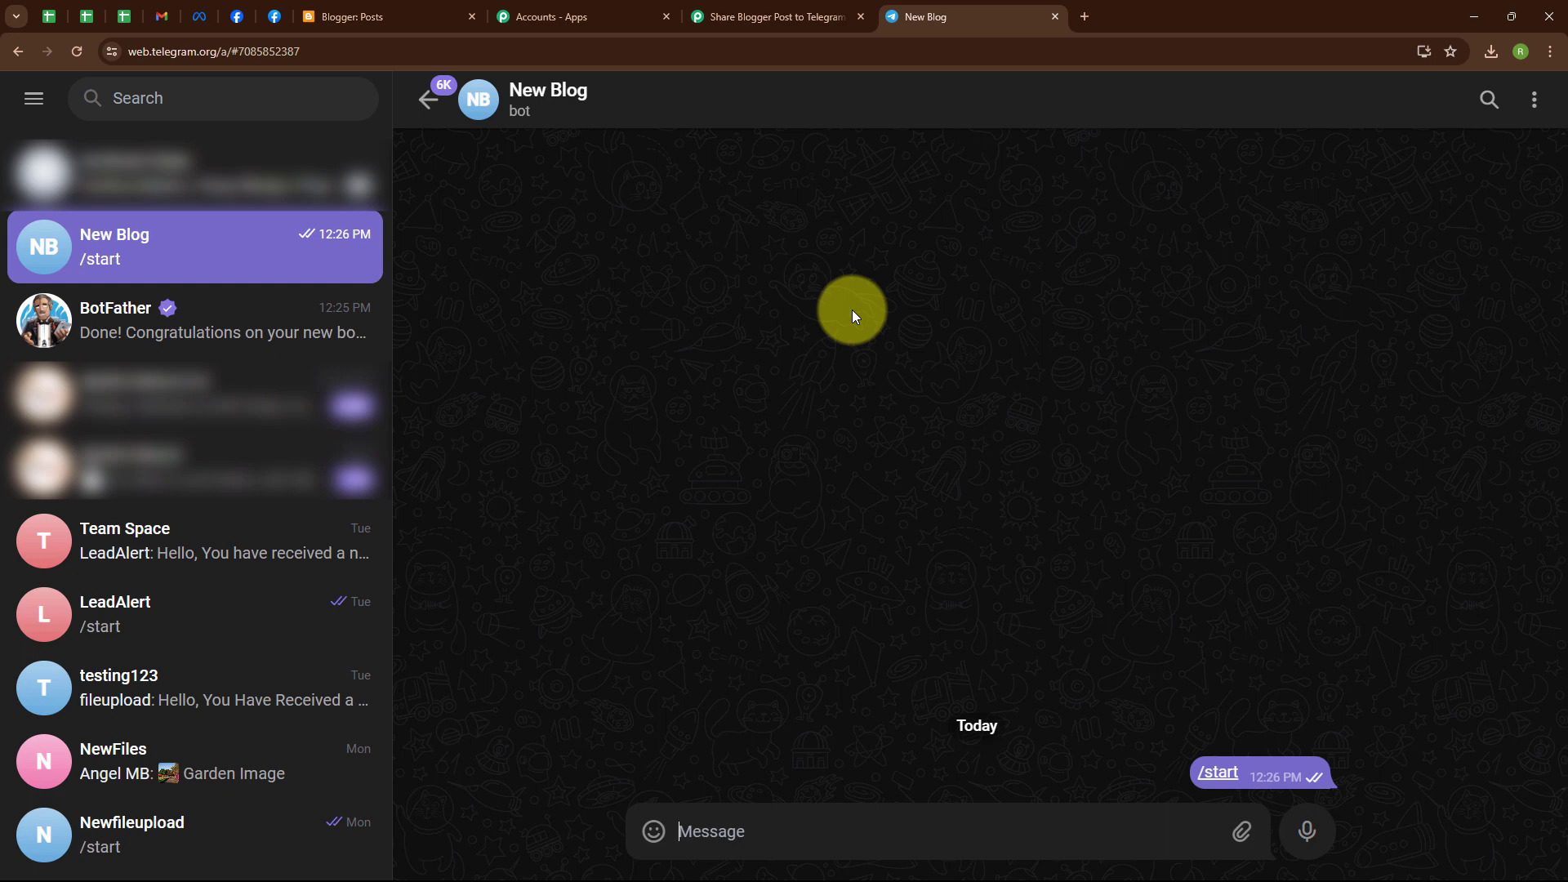
# Step: Create a Telegram group named New Blog Alert with two contacts and the New Blog bot as members
pyautogui.click(343, 833)
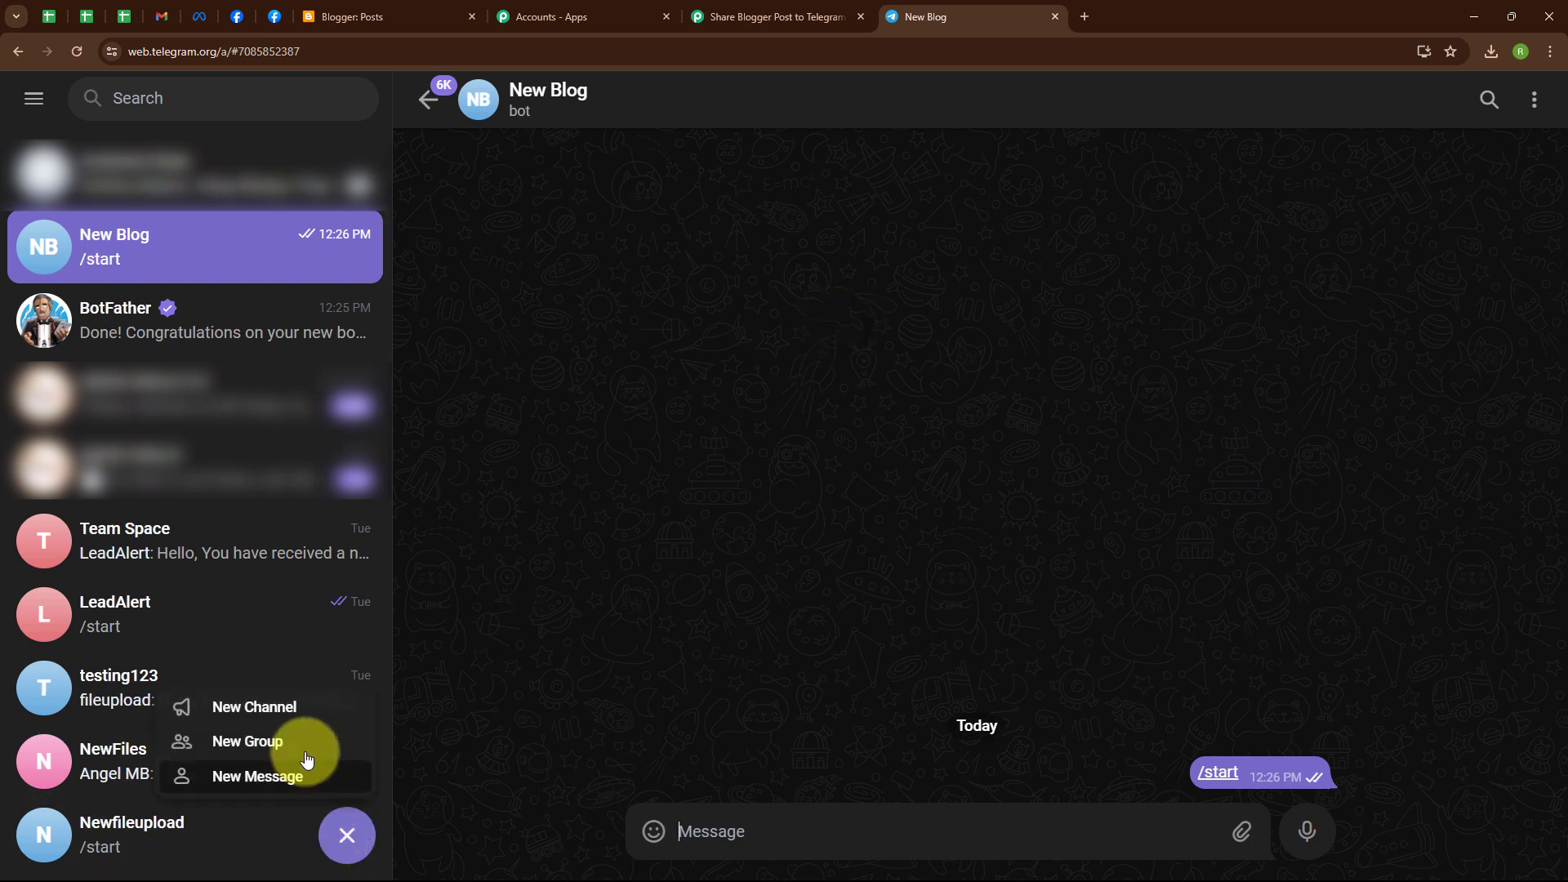
pyautogui.click(269, 742)
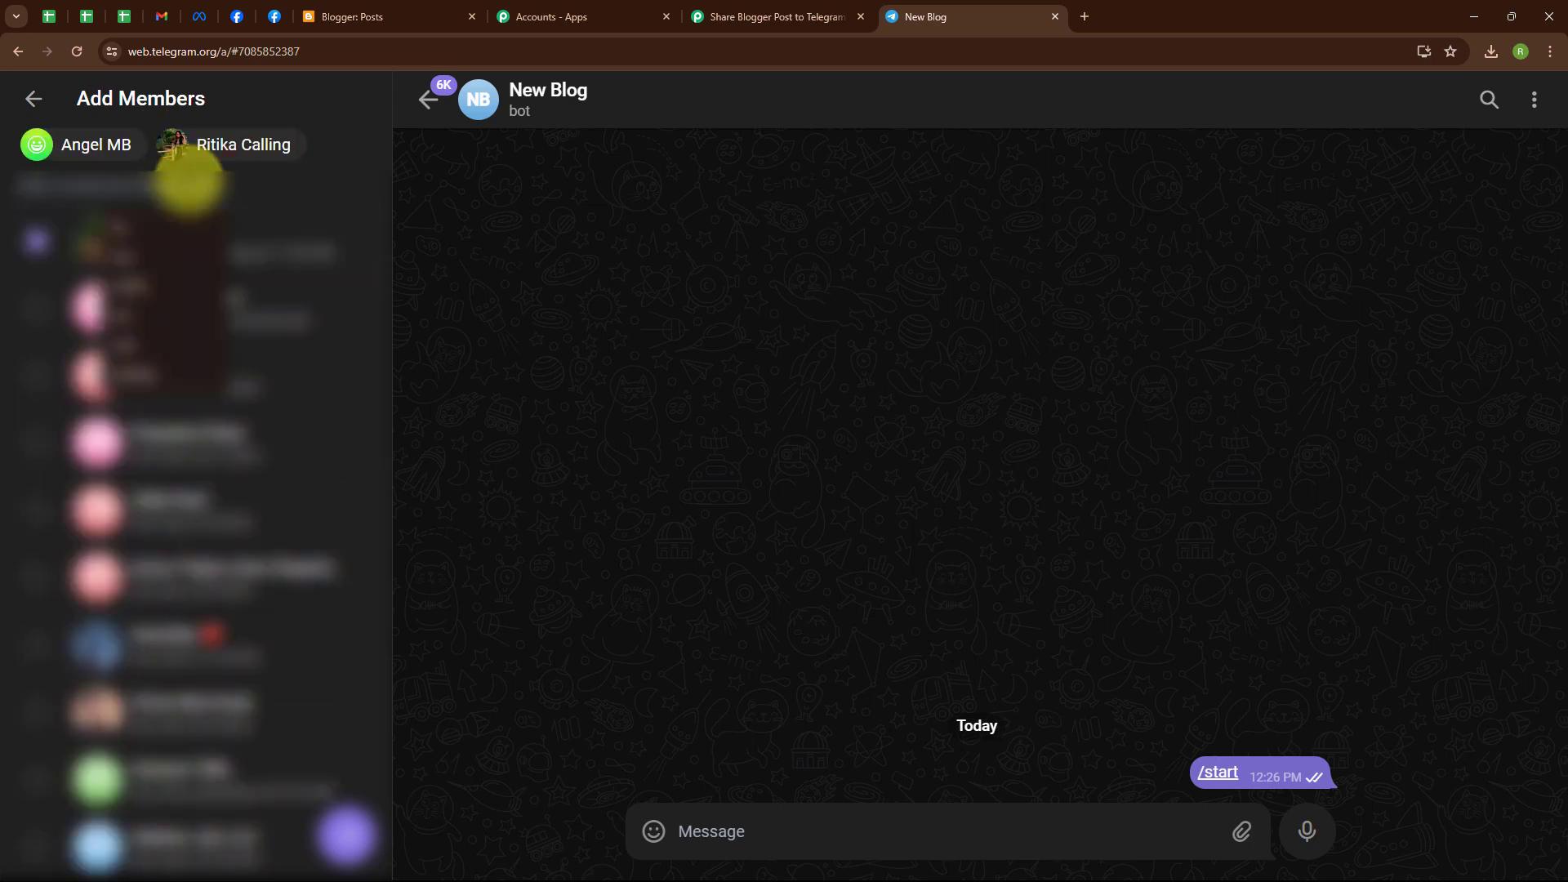
pyautogui.write('new')
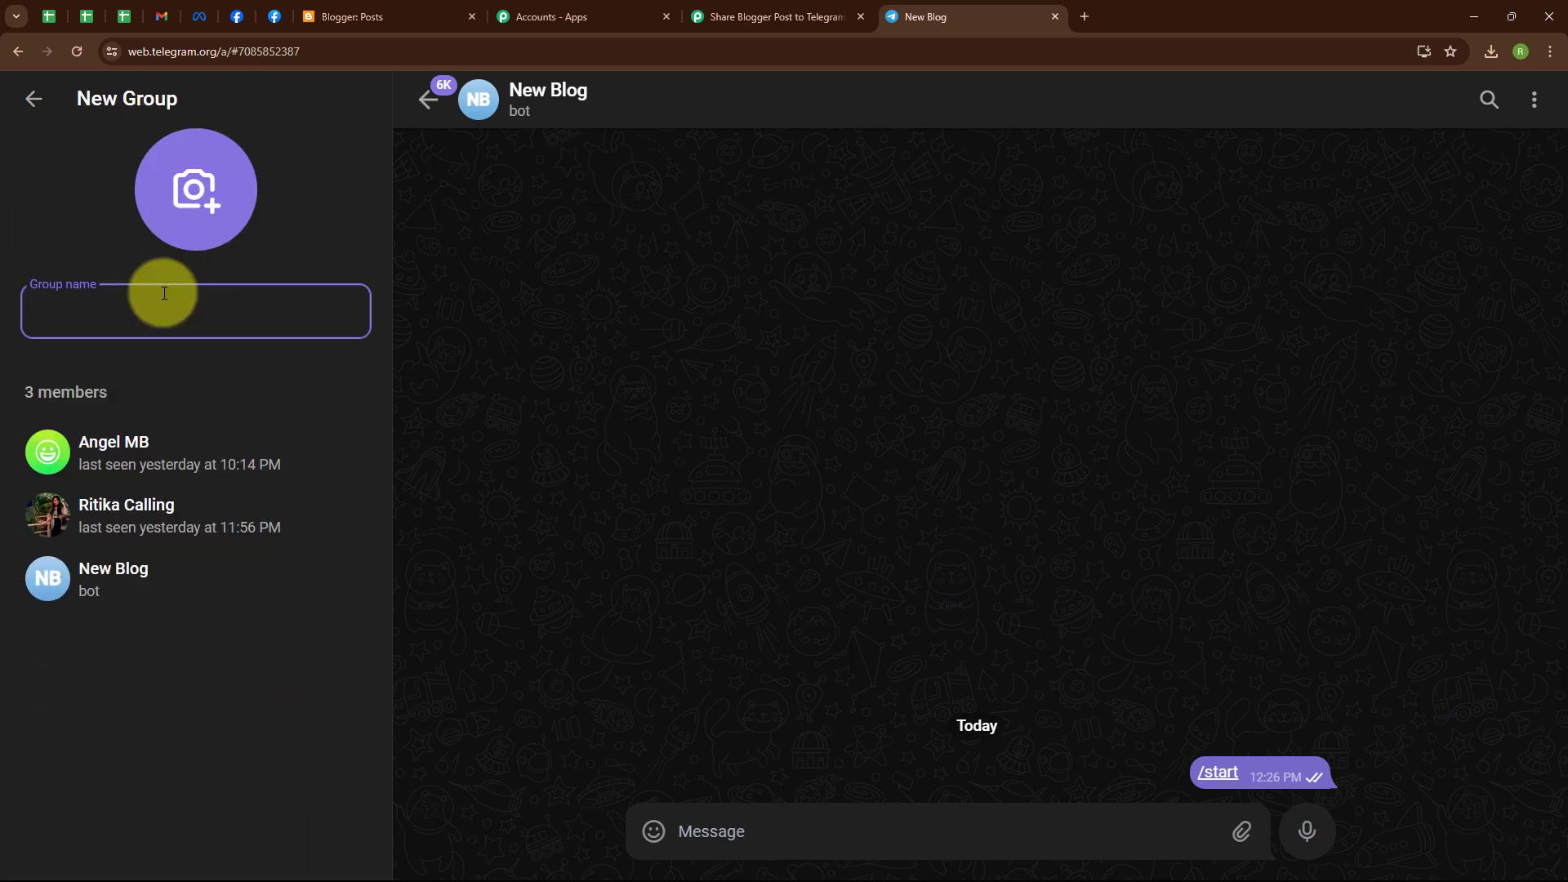
pyautogui.write('New Blog Alert')
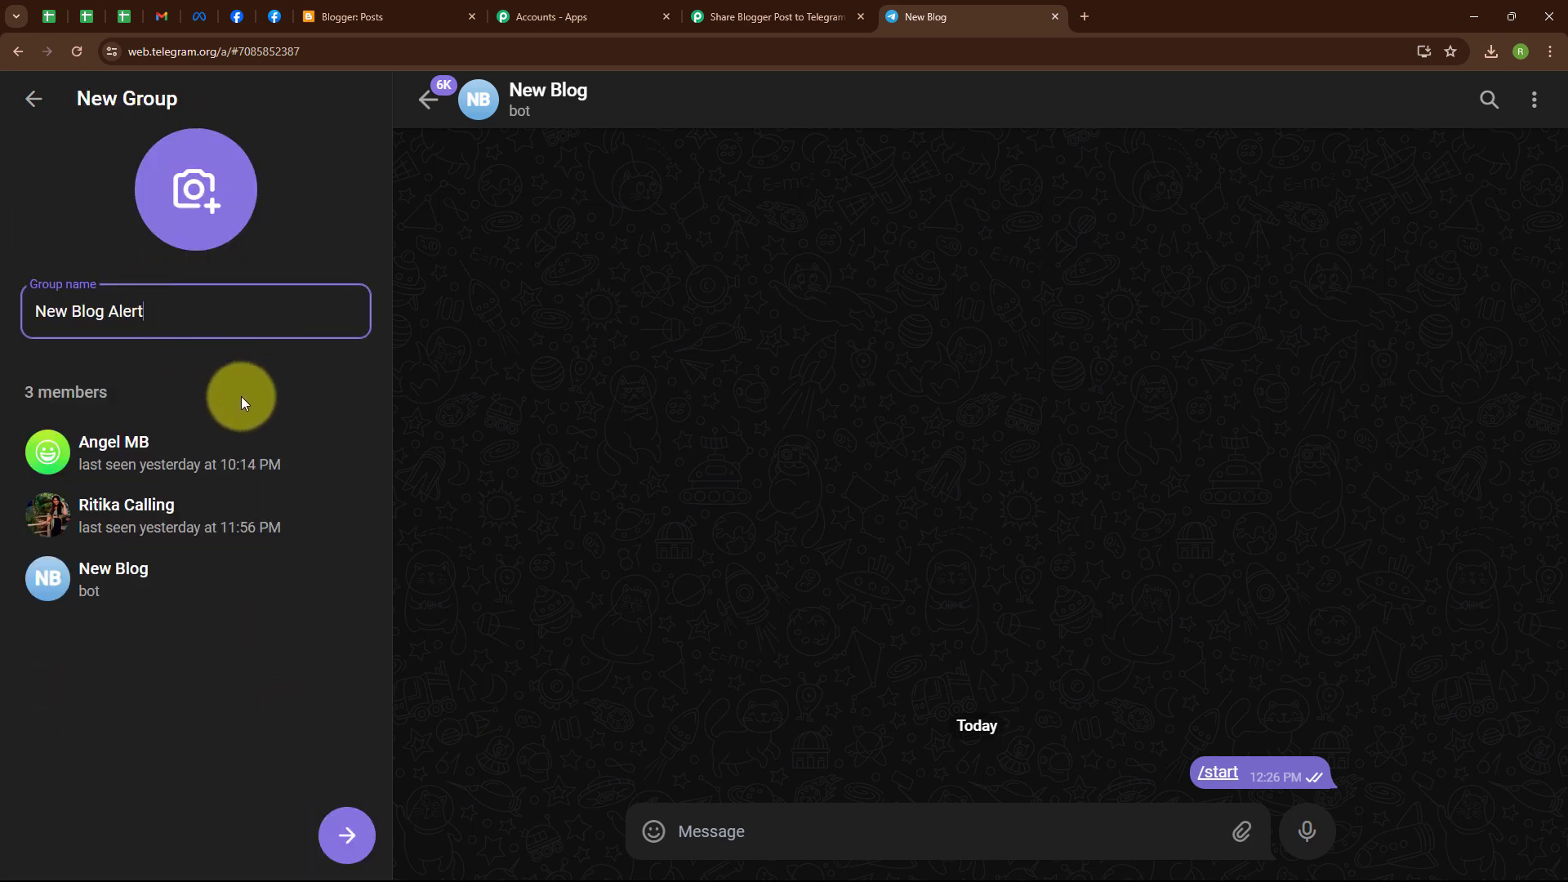
pyautogui.click(349, 833)
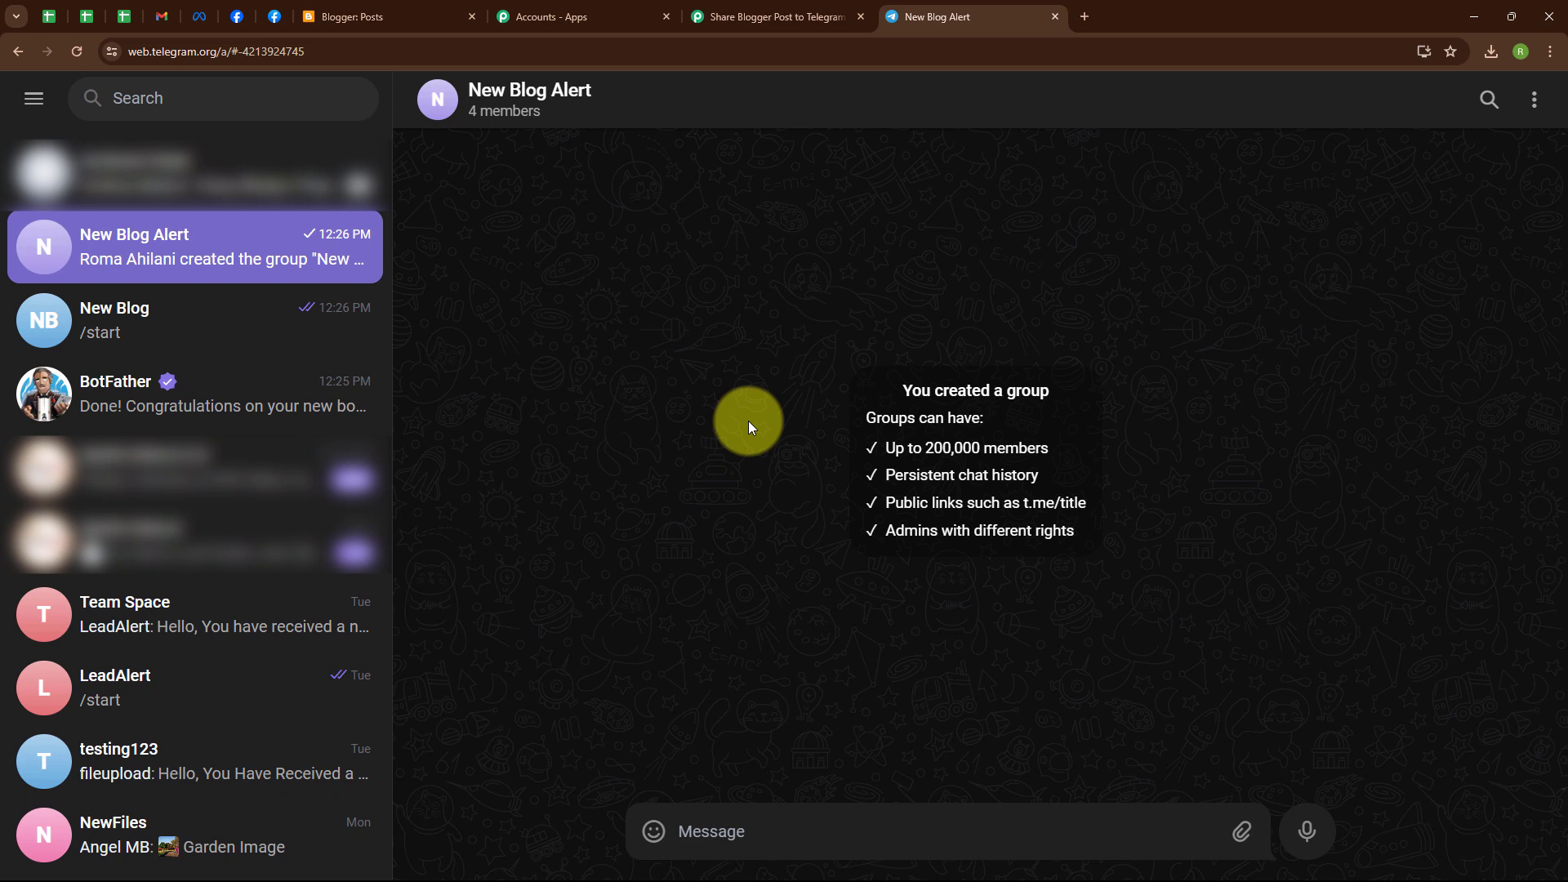
# Step: Check the New Blog bot's role in the New Blog Alert group's member list
pyautogui.click(428, 99)
pyautogui.scroll(-5, 1267, 465)
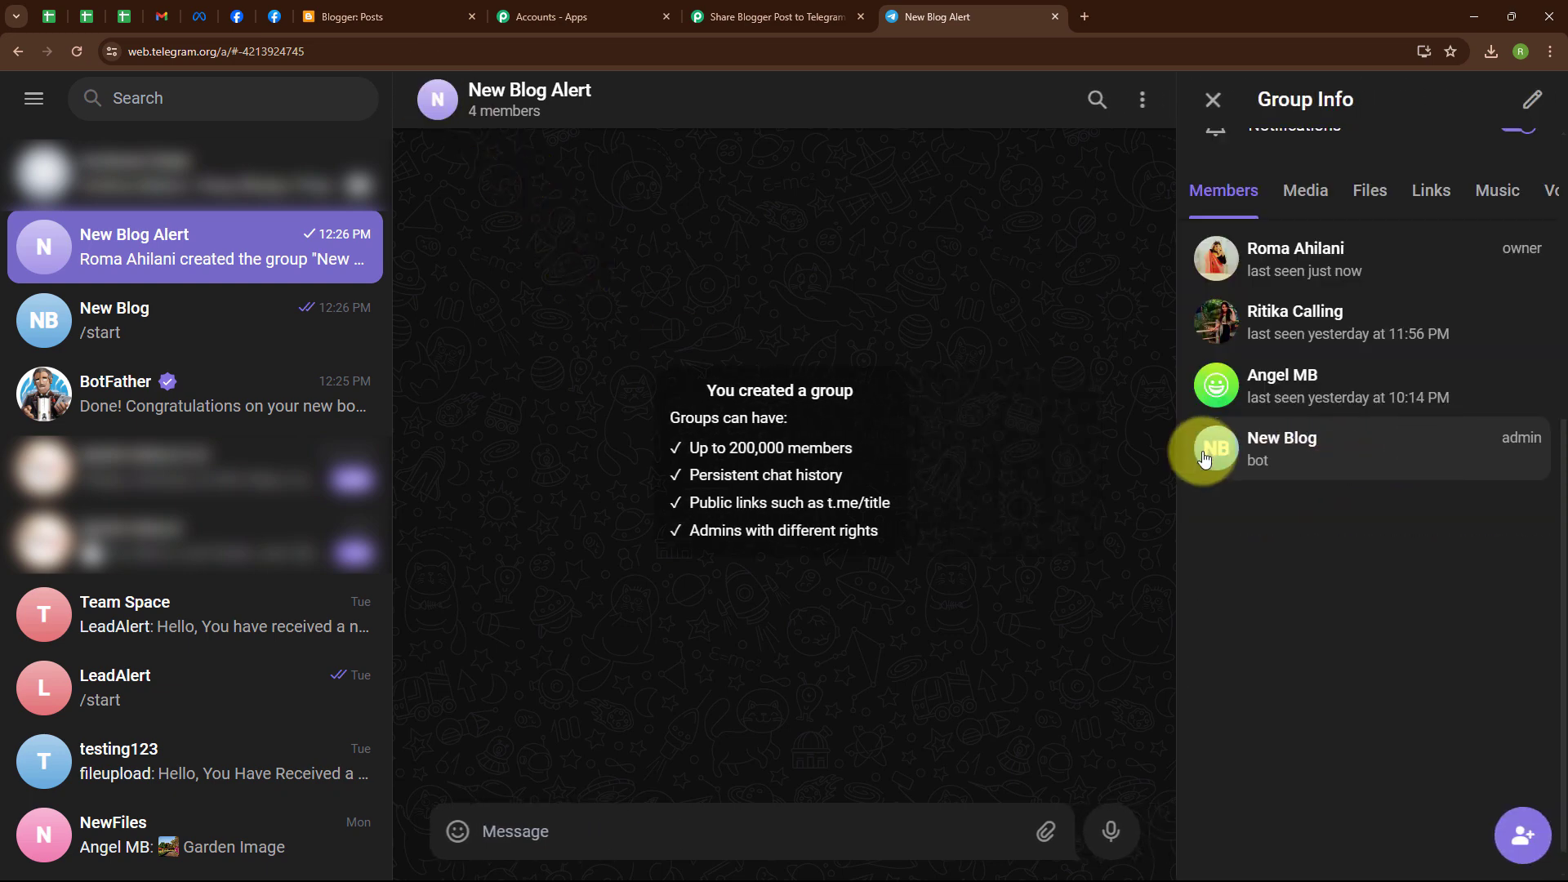
pyautogui.click(1213, 98)
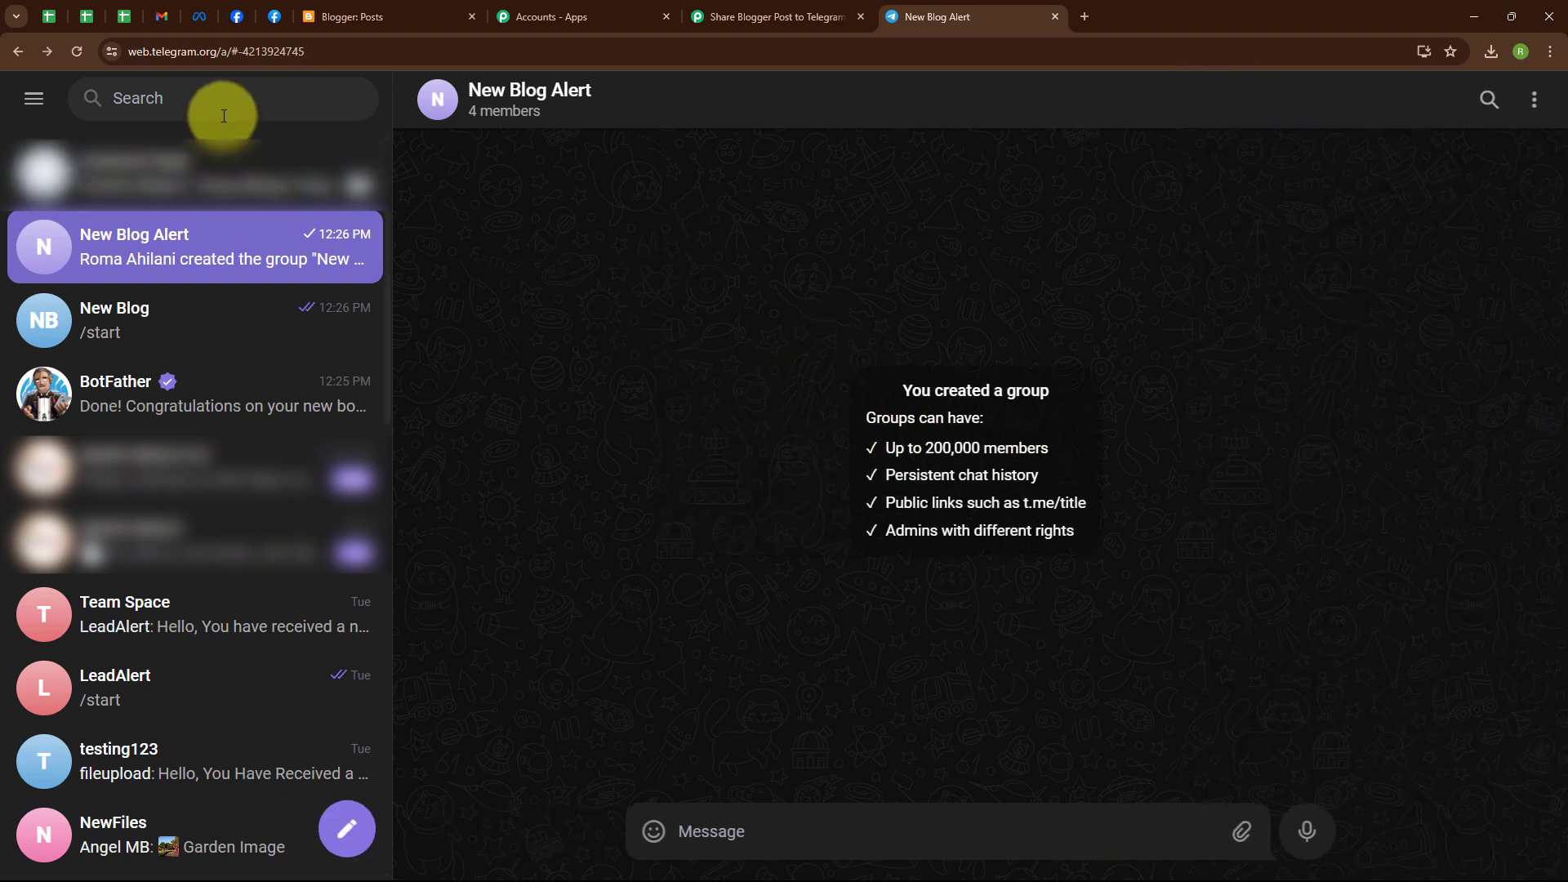
# Step: Copy the group's chat ID, including its minus sign, from the Telegram web address and enter it as the Chat ID in Pabbly Connect
pyautogui.click(238, 51)
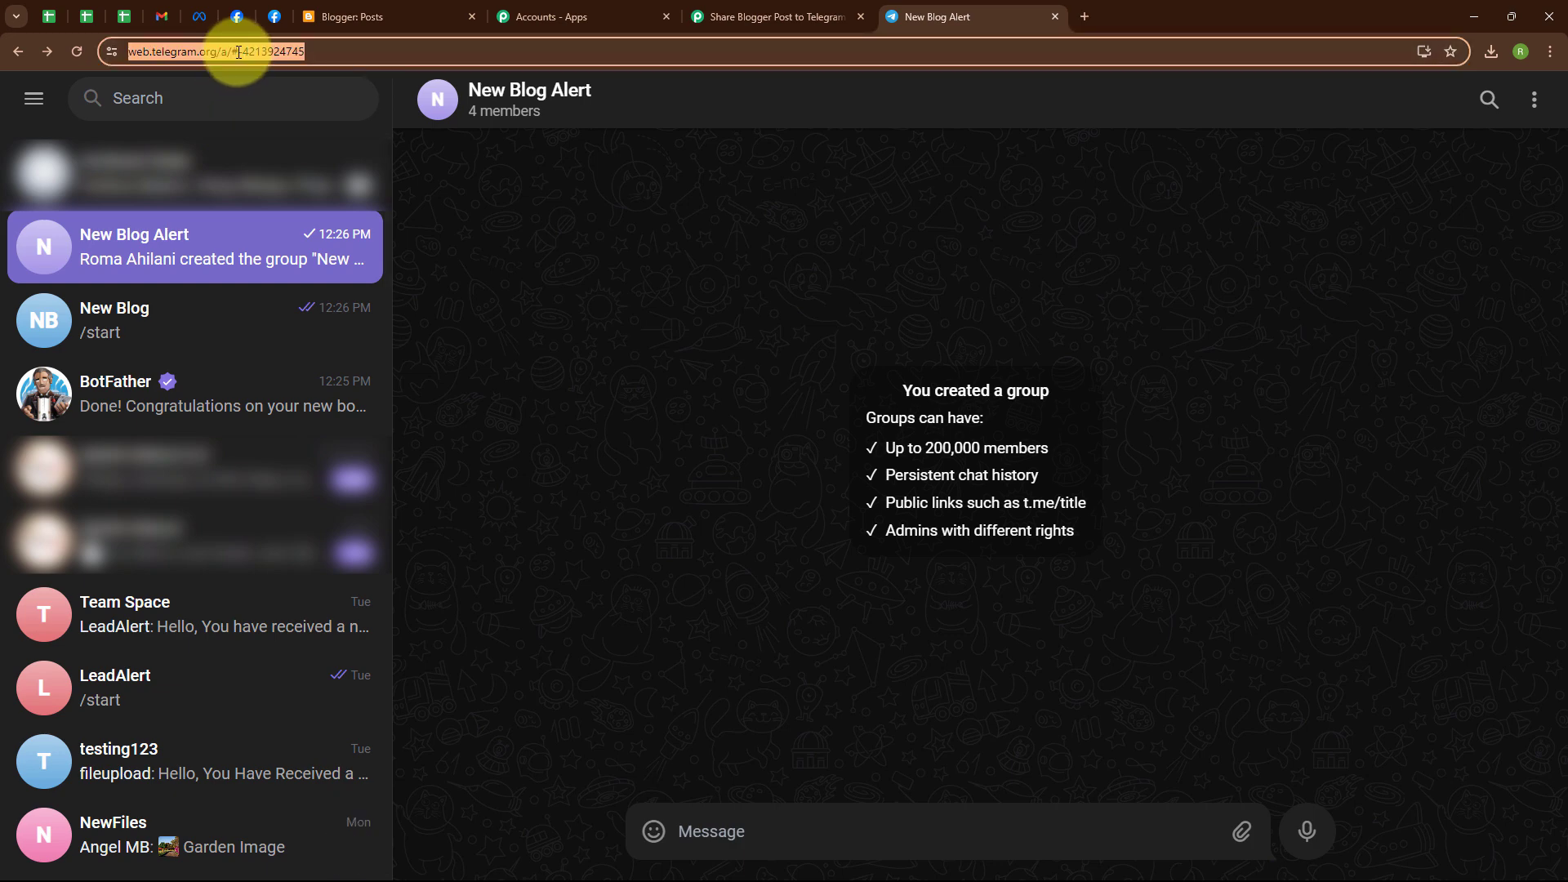
pyautogui.click(239, 53)
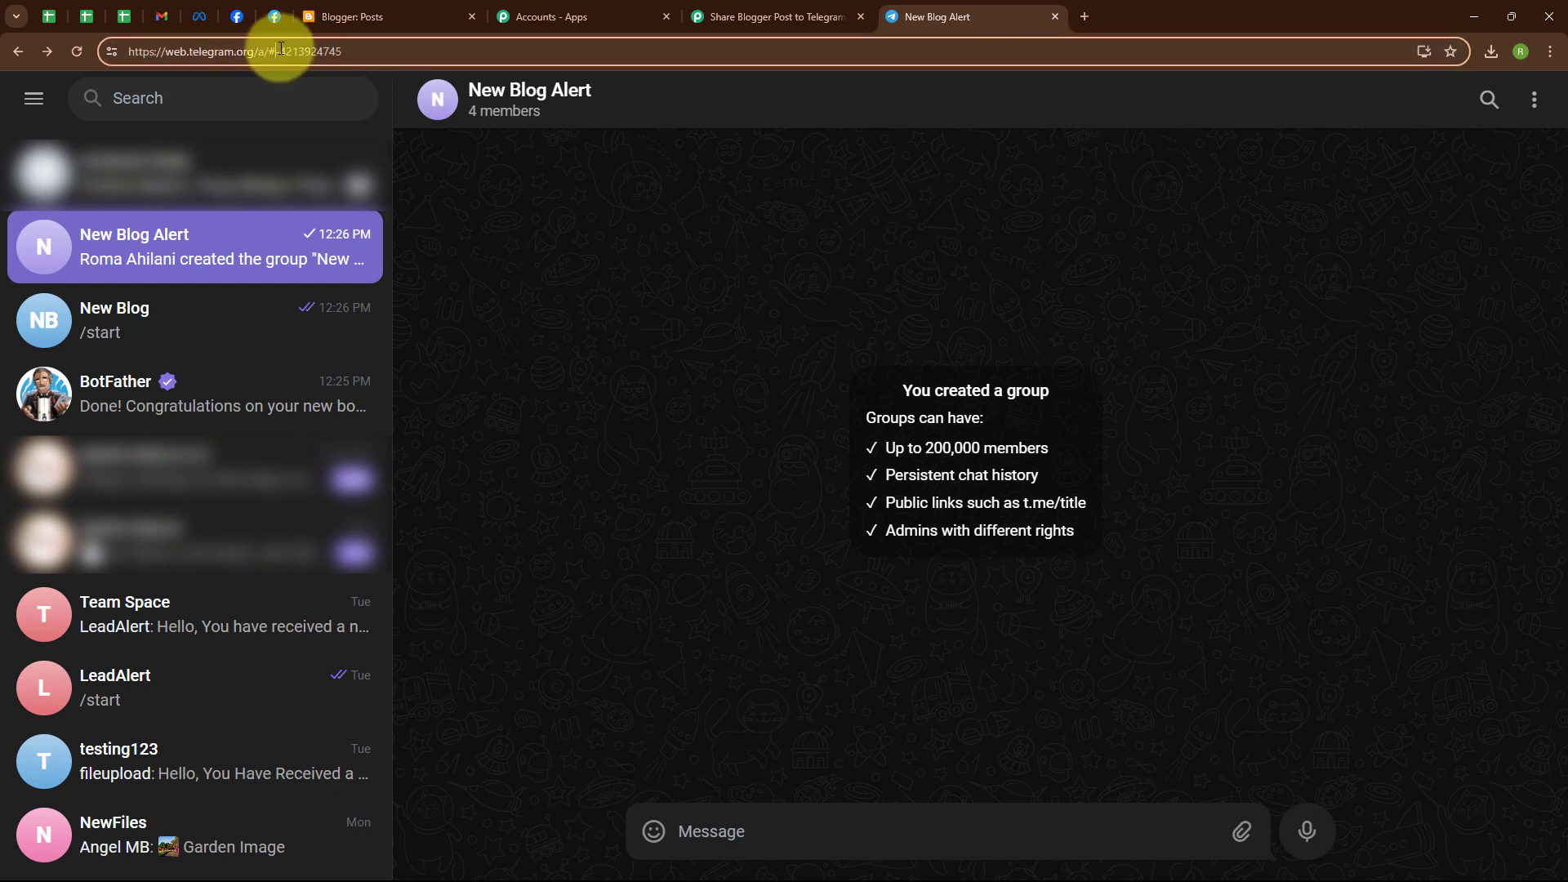
pyautogui.moveTo(275, 51); pyautogui.dragTo(365, 51)
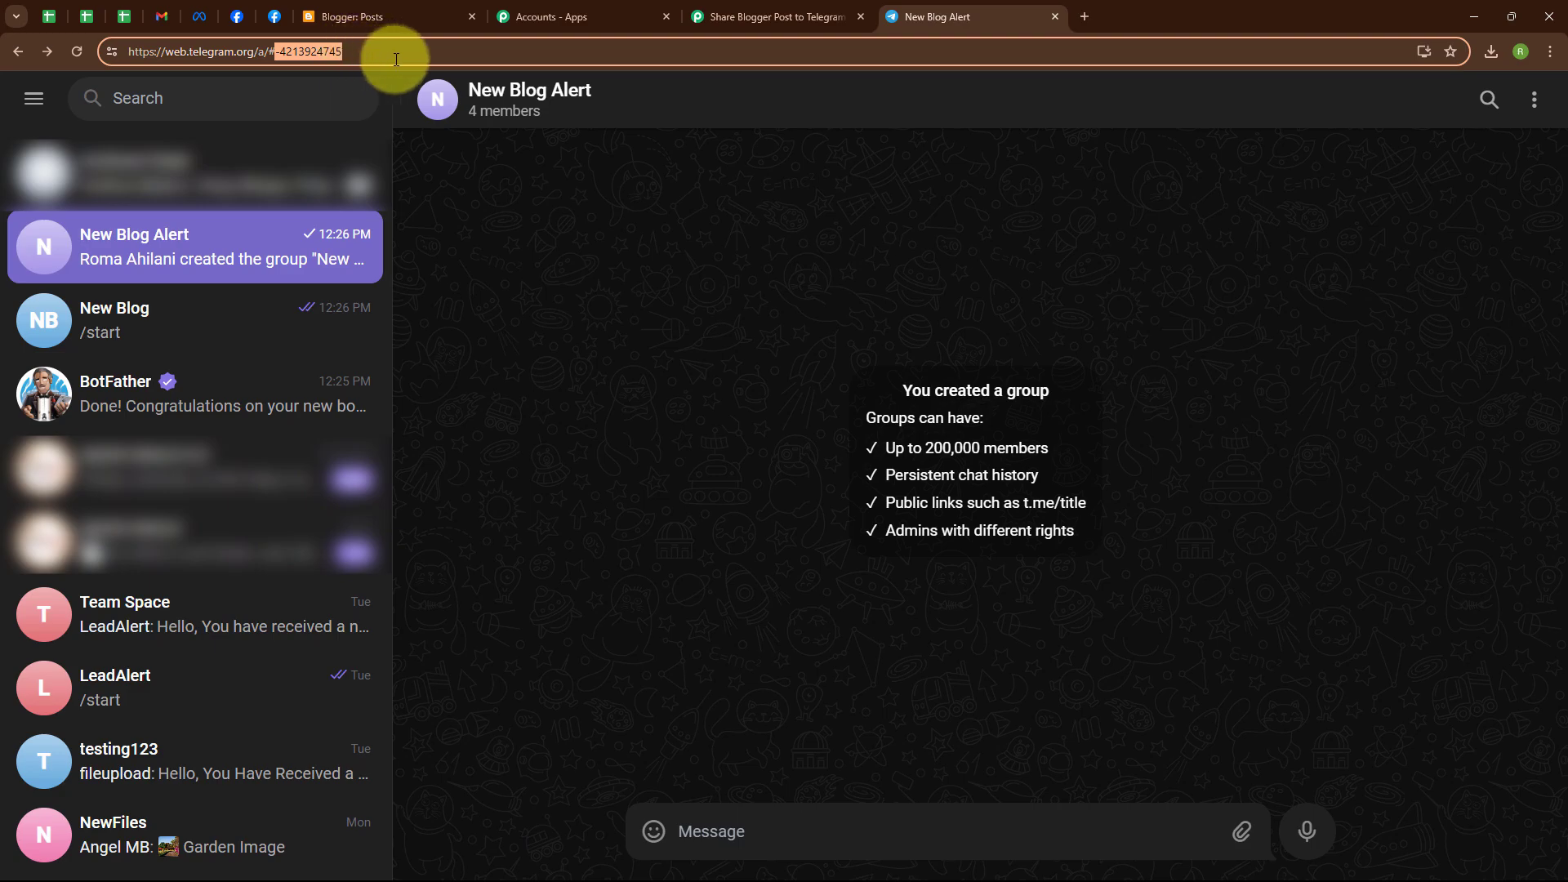
pyautogui.click(778, 6)
pyautogui.click(531, 522)
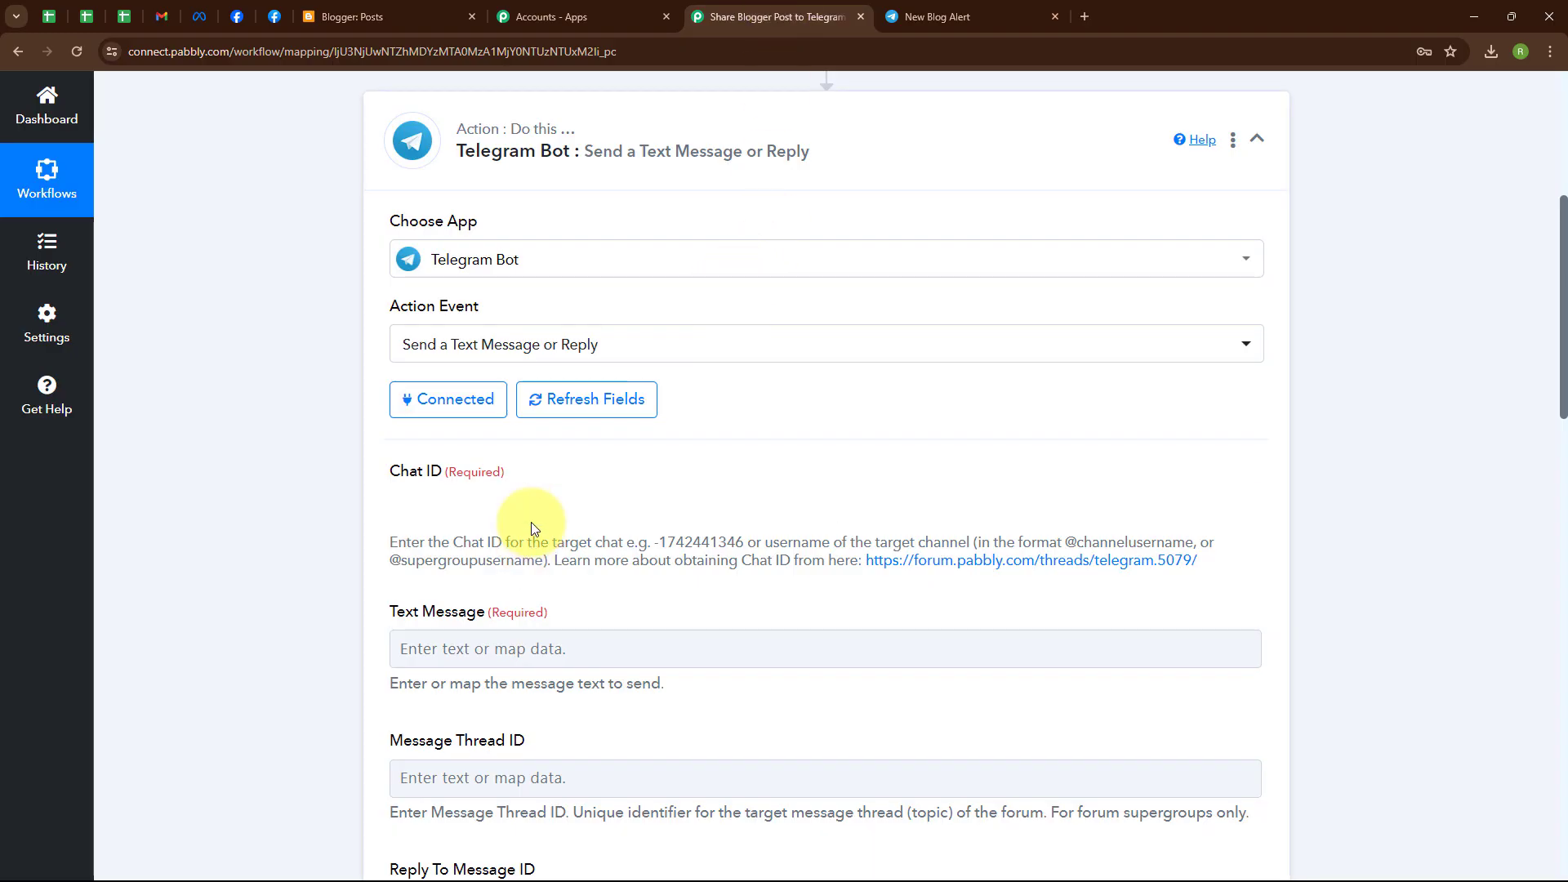
pyautogui.hotkey('ctrl', 'v')
pyautogui.click(317, 546)
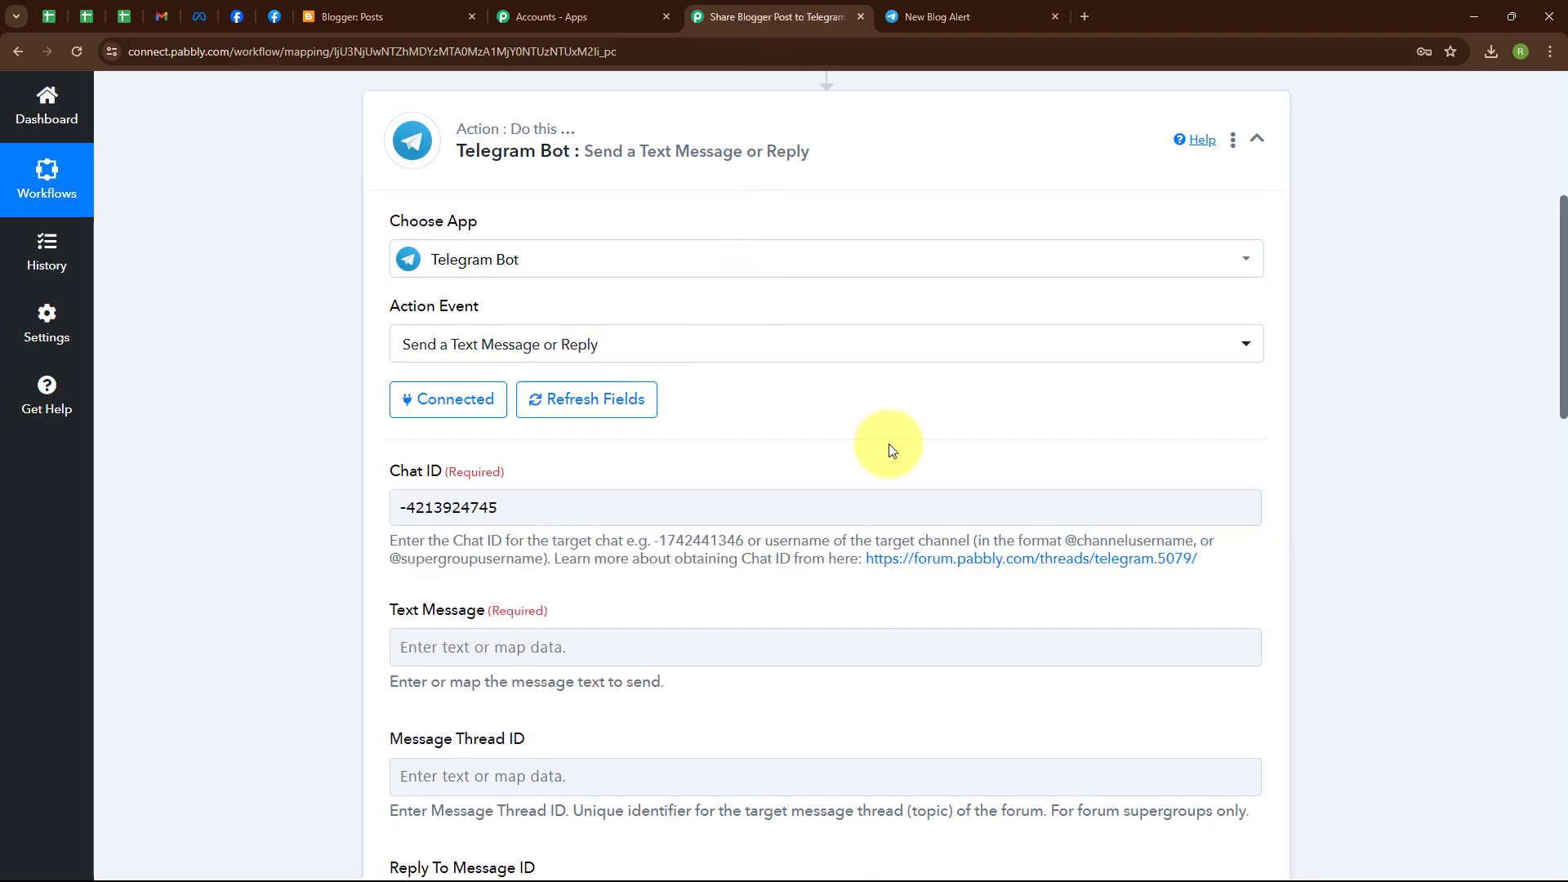
# Step: Enter the text message 'Hello My Blog Family! I have posted a new Blog today, Please go and check the link given below: Title: Post Link:'
pyautogui.scroll(-4, 889, 443)
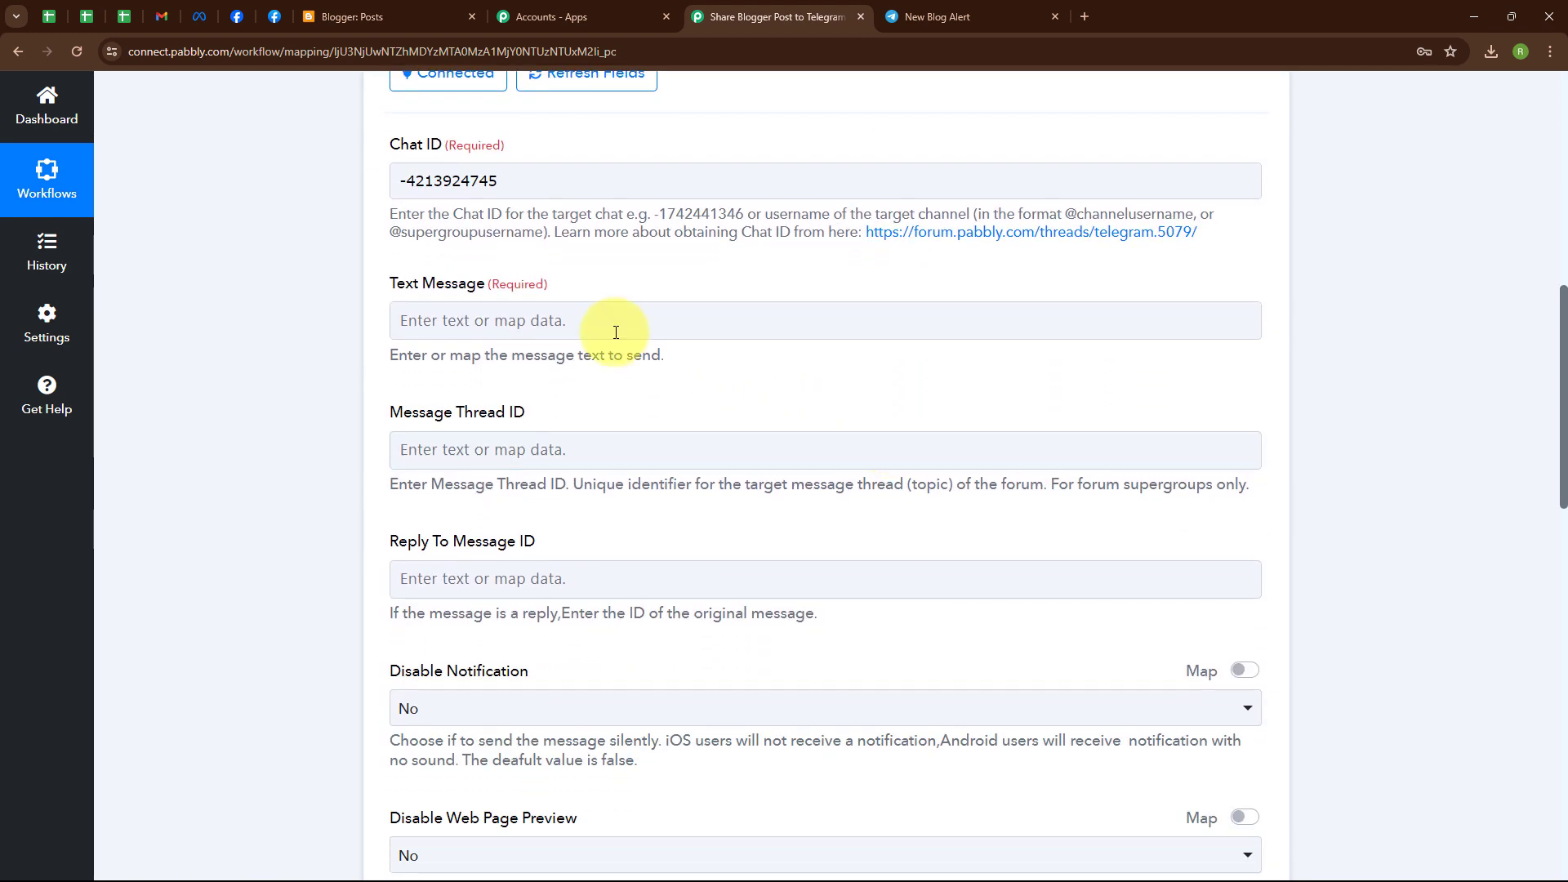
pyautogui.click(416, 308)
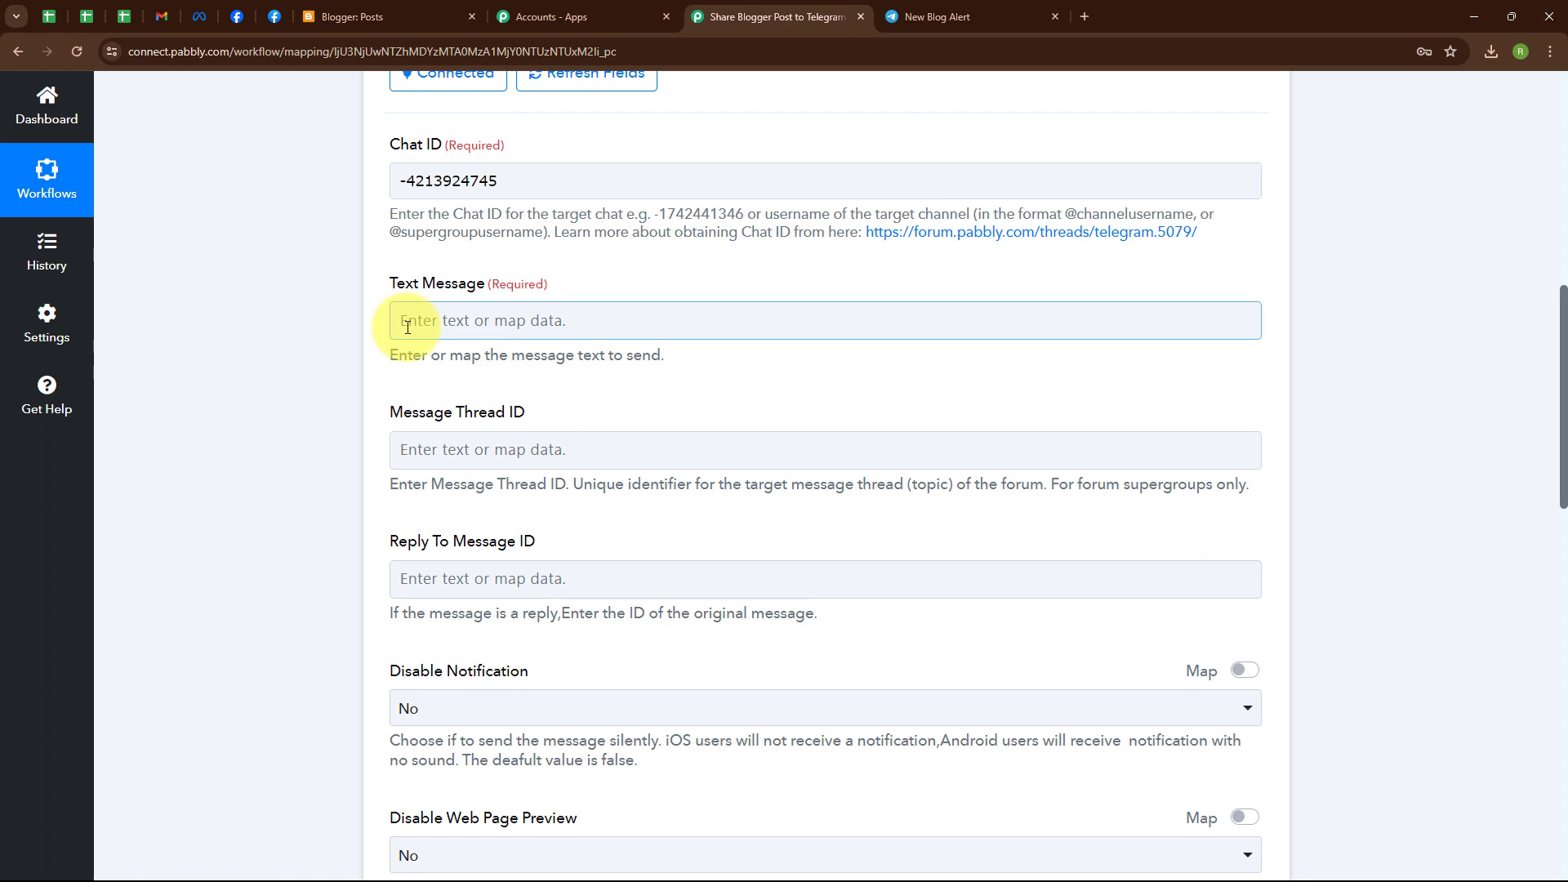
pyautogui.hotkey('ctrl', 'v')
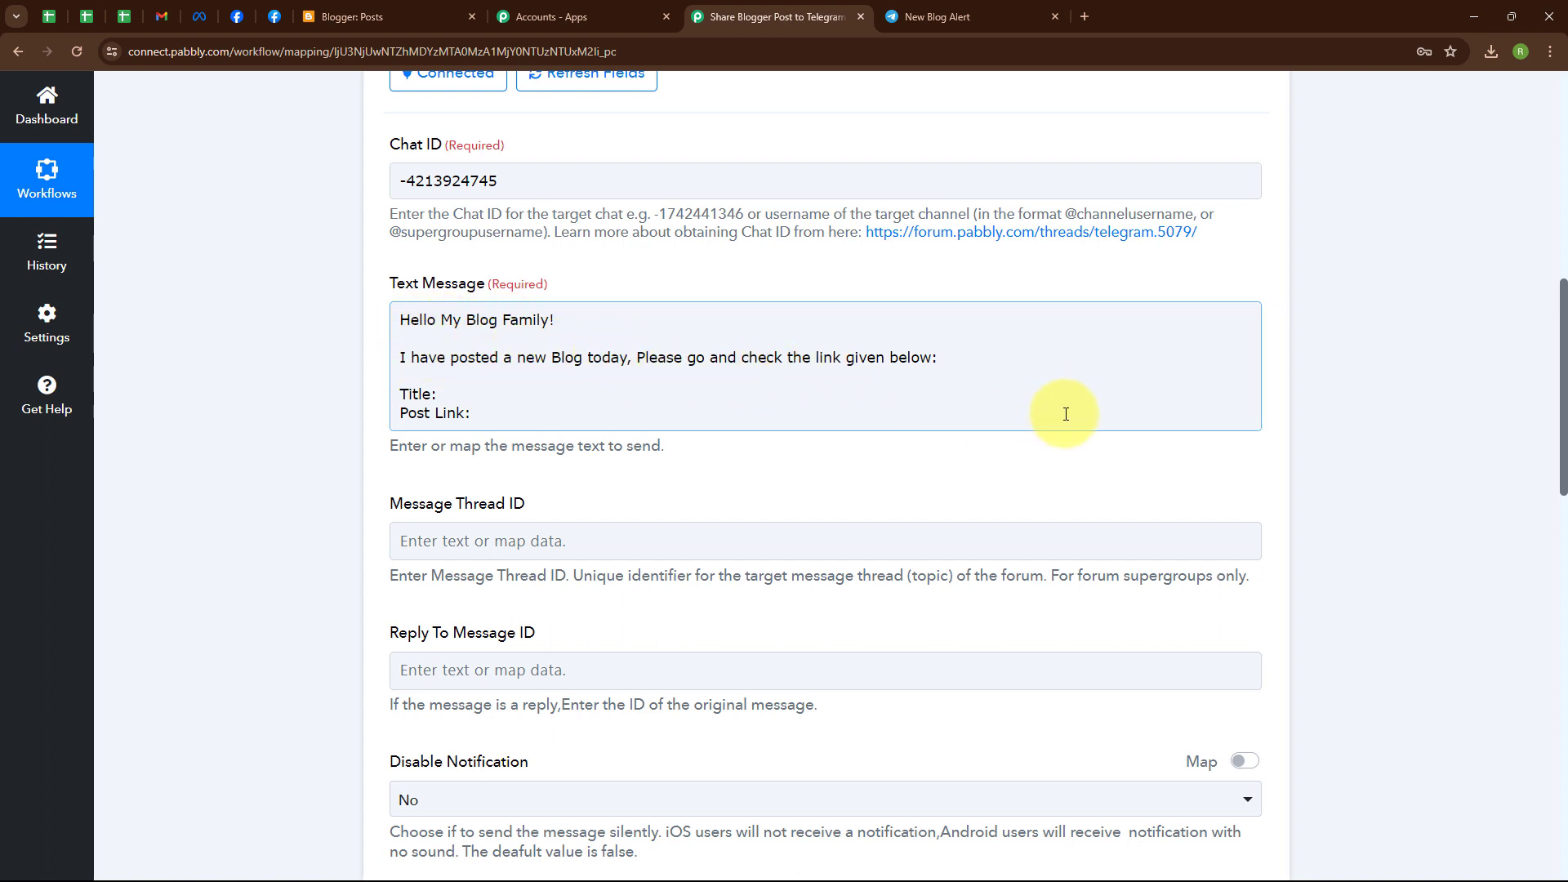
# Step: Map the Google Blogger Title after 'Title:' and the Google Blogger Url after 'Post Link:' in the text message
pyautogui.click(461, 394)
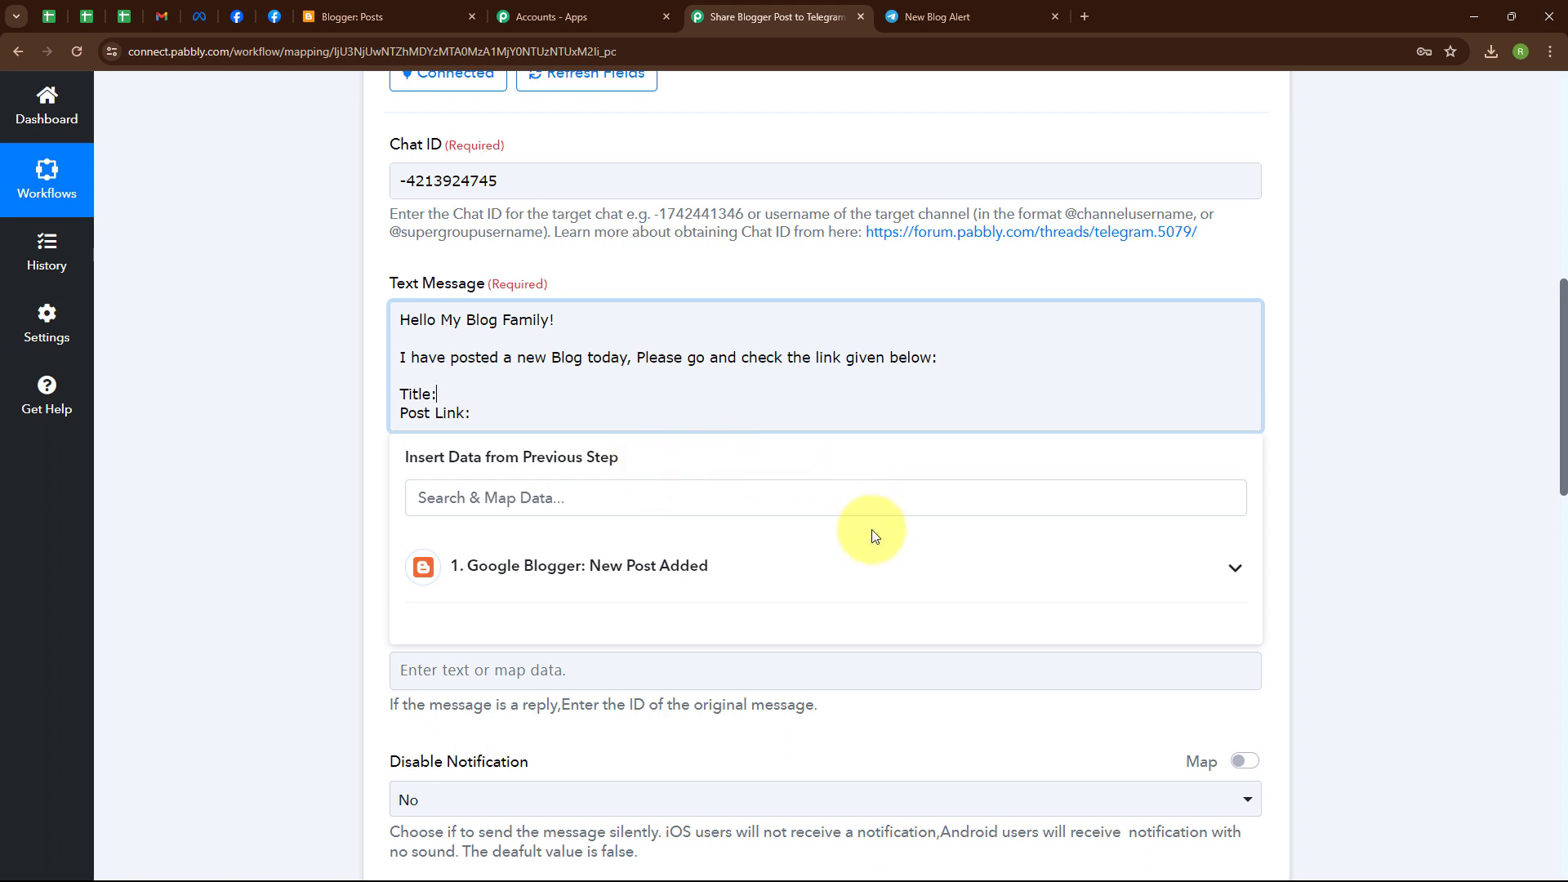
pyautogui.click(727, 580)
pyautogui.click(686, 702)
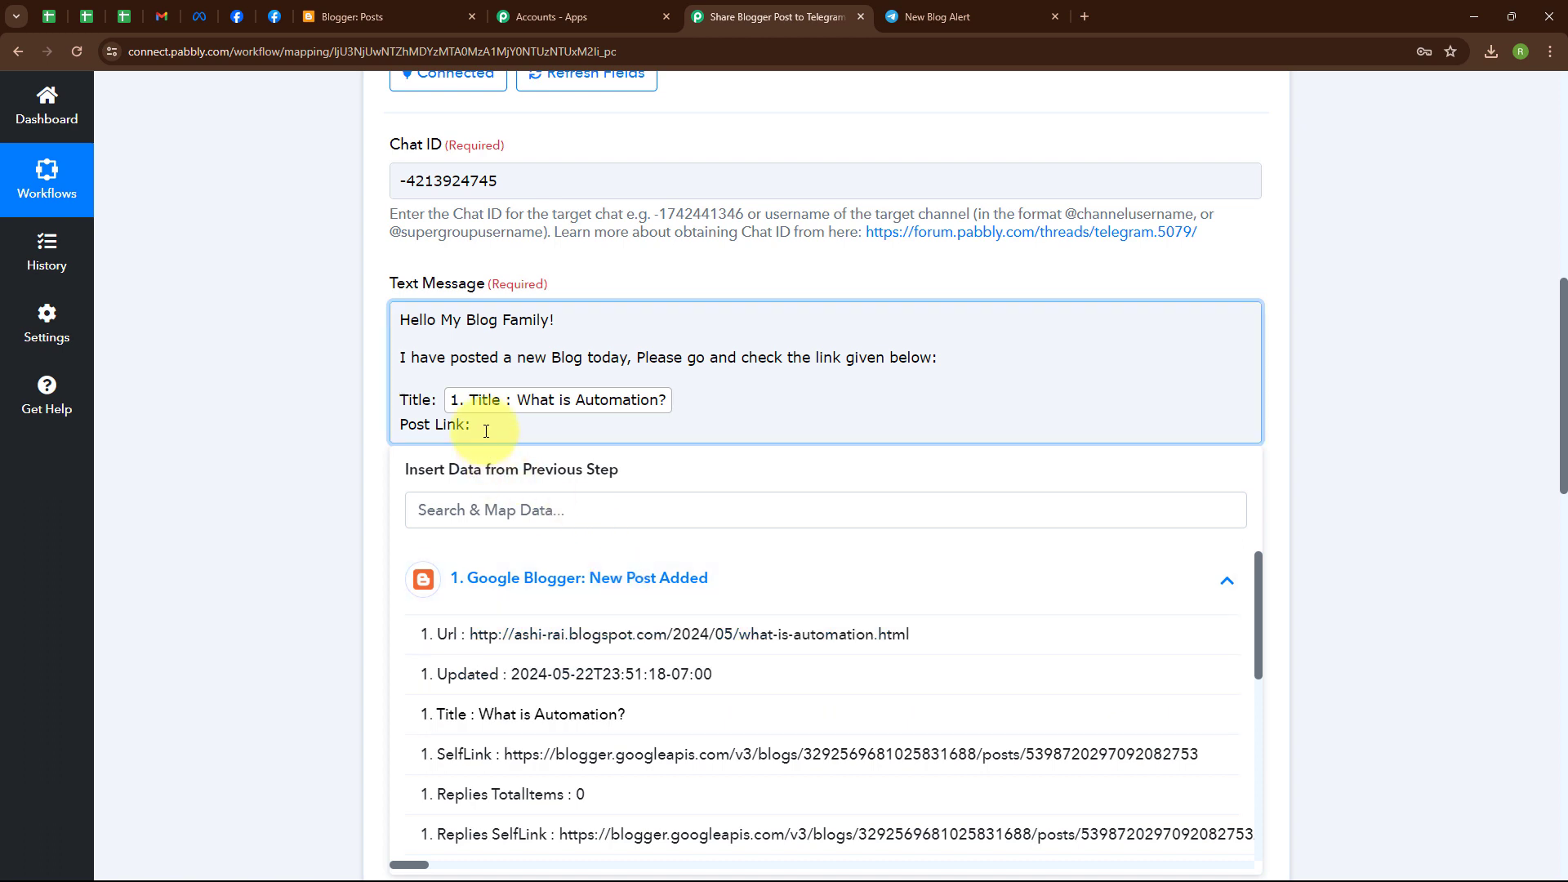
pyautogui.click(686, 636)
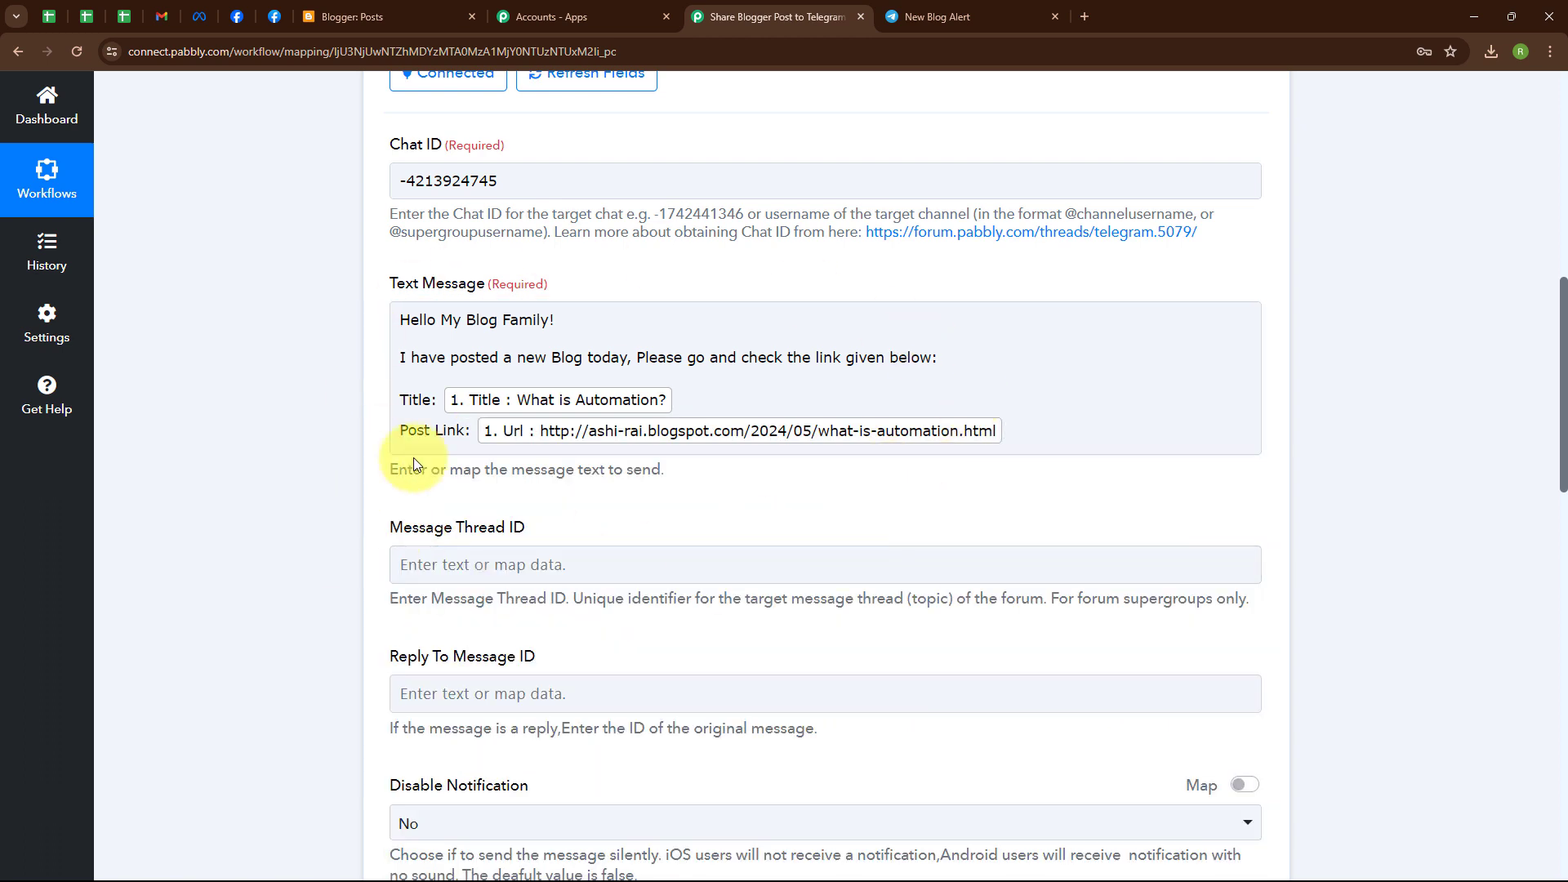
# Step: Choose No for both Disable Notification and Disable Web Page Preview in the Telegram Bot action
pyautogui.scroll(-4, 807, 482)
pyautogui.scroll(1, 707, 435)
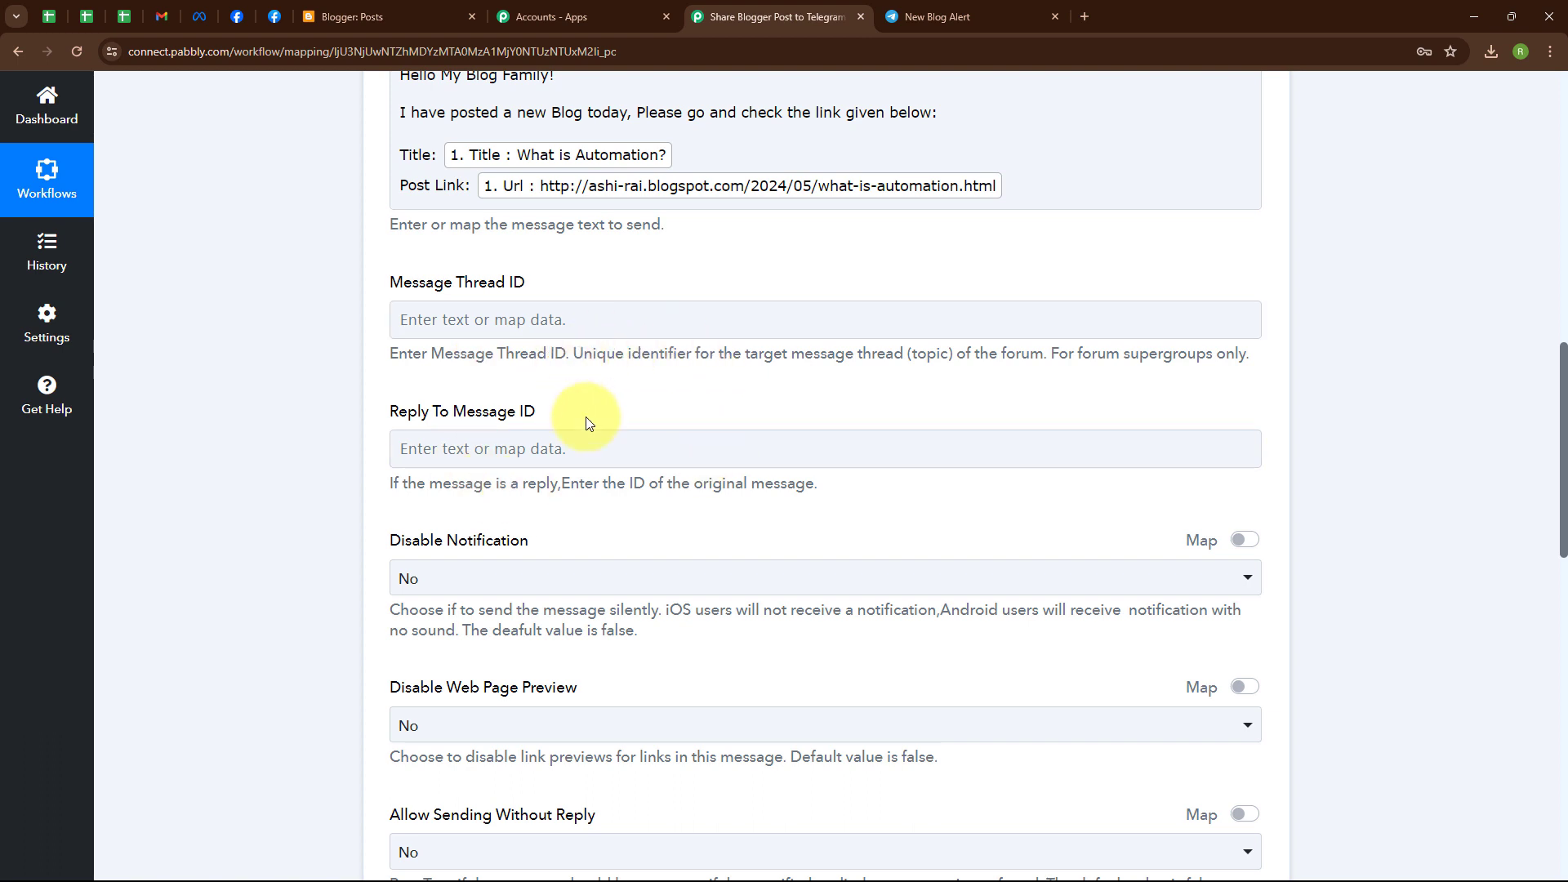
pyautogui.scroll(-3, 587, 419)
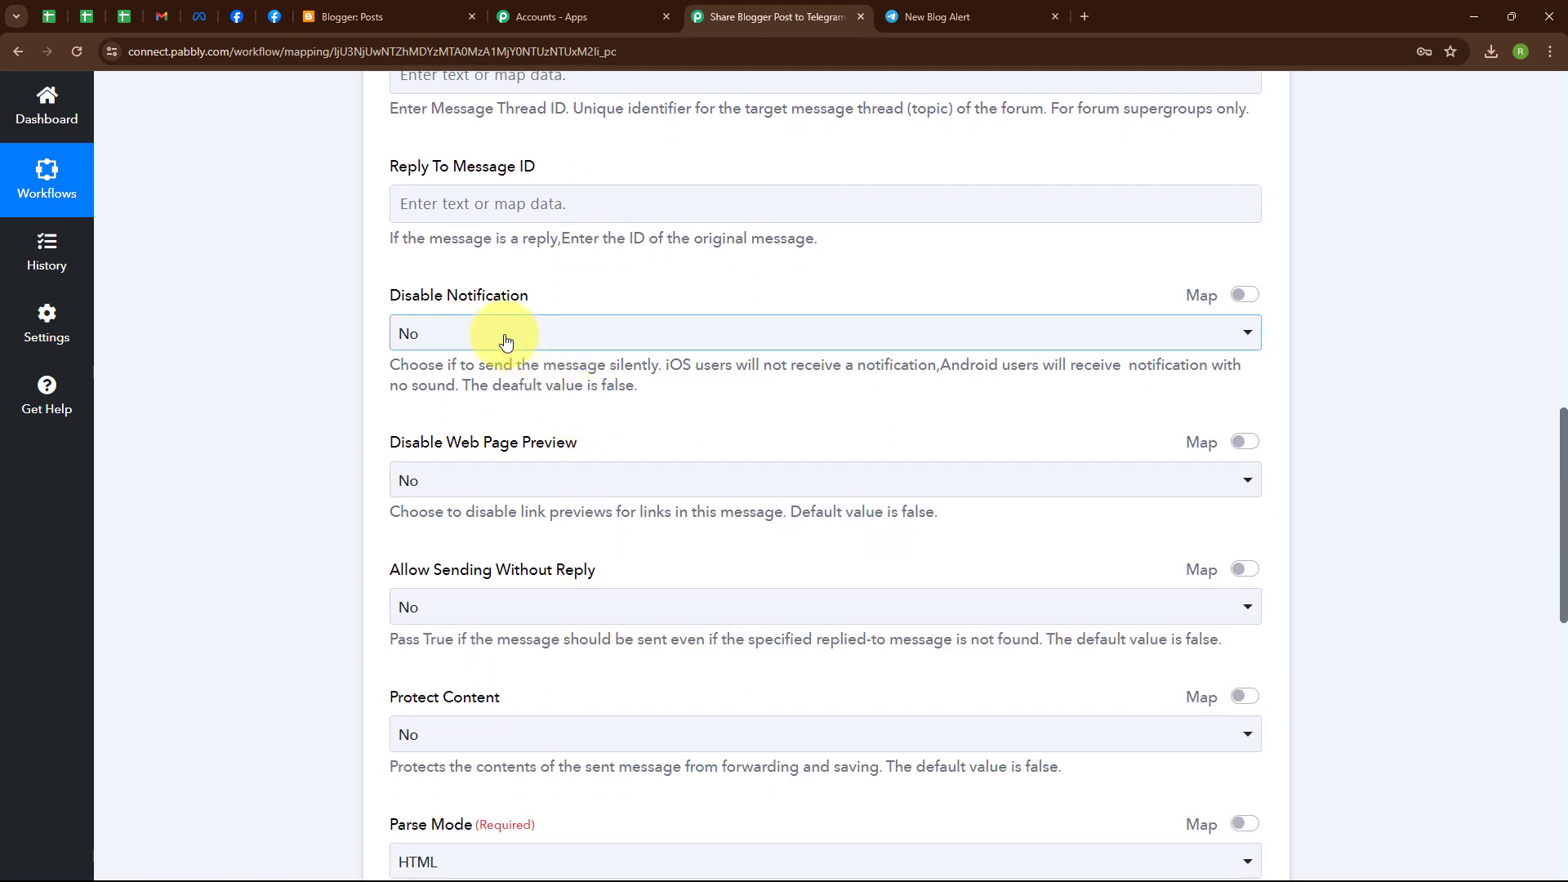
pyautogui.click(505, 341)
pyautogui.click(490, 423)
pyautogui.scroll(-2, 389, 326)
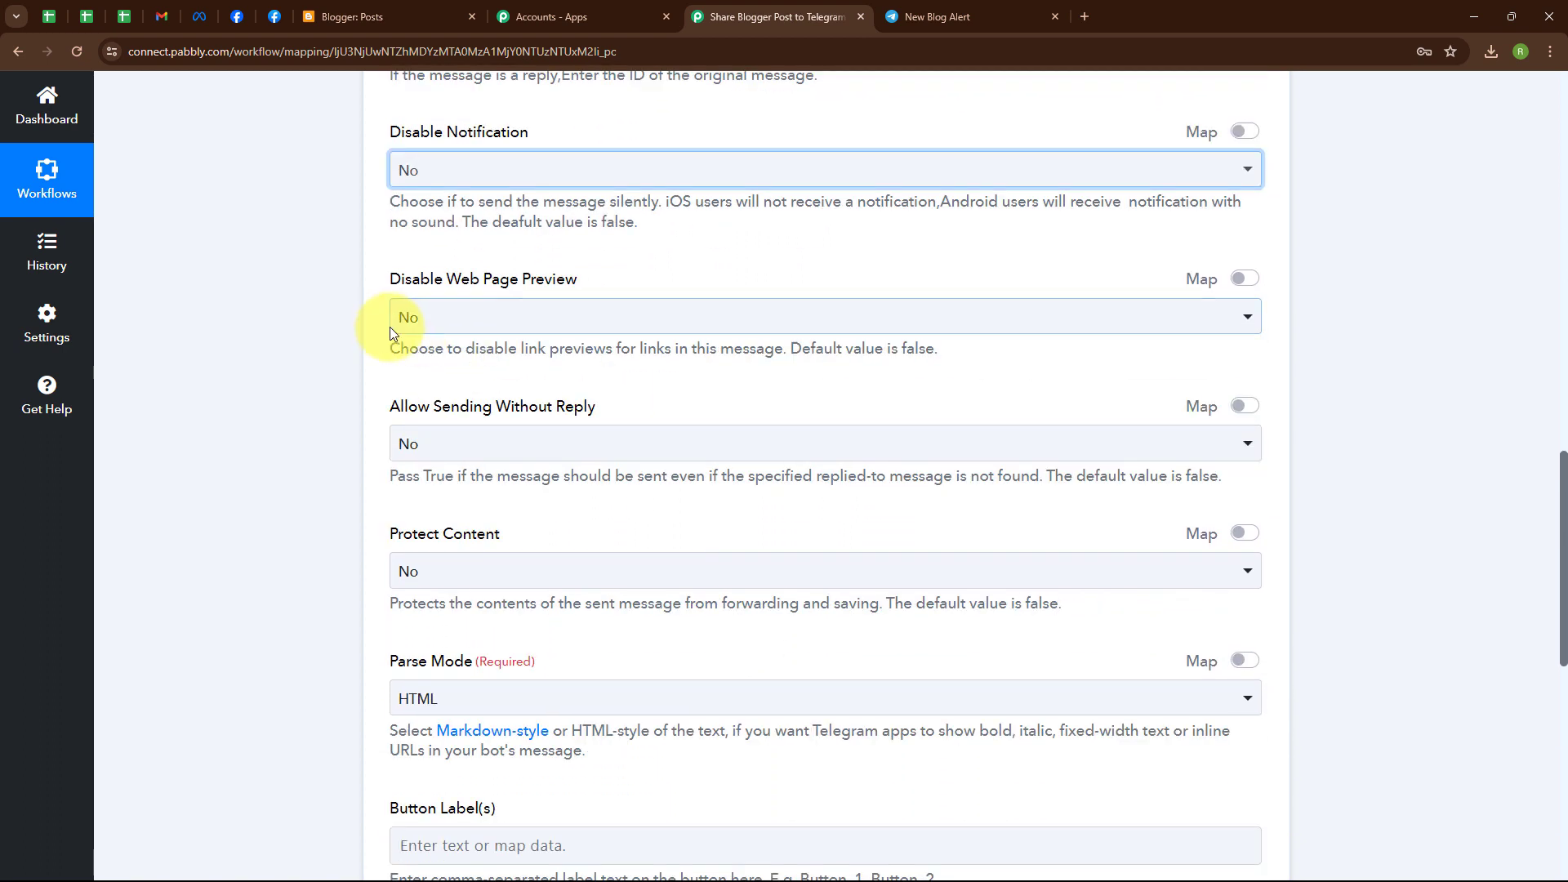
pyautogui.click(546, 317)
pyautogui.click(651, 408)
# Step: Choose No for Allow Sending Without Reply and HTML for Parse Mode
pyautogui.scroll(-2, 470, 289)
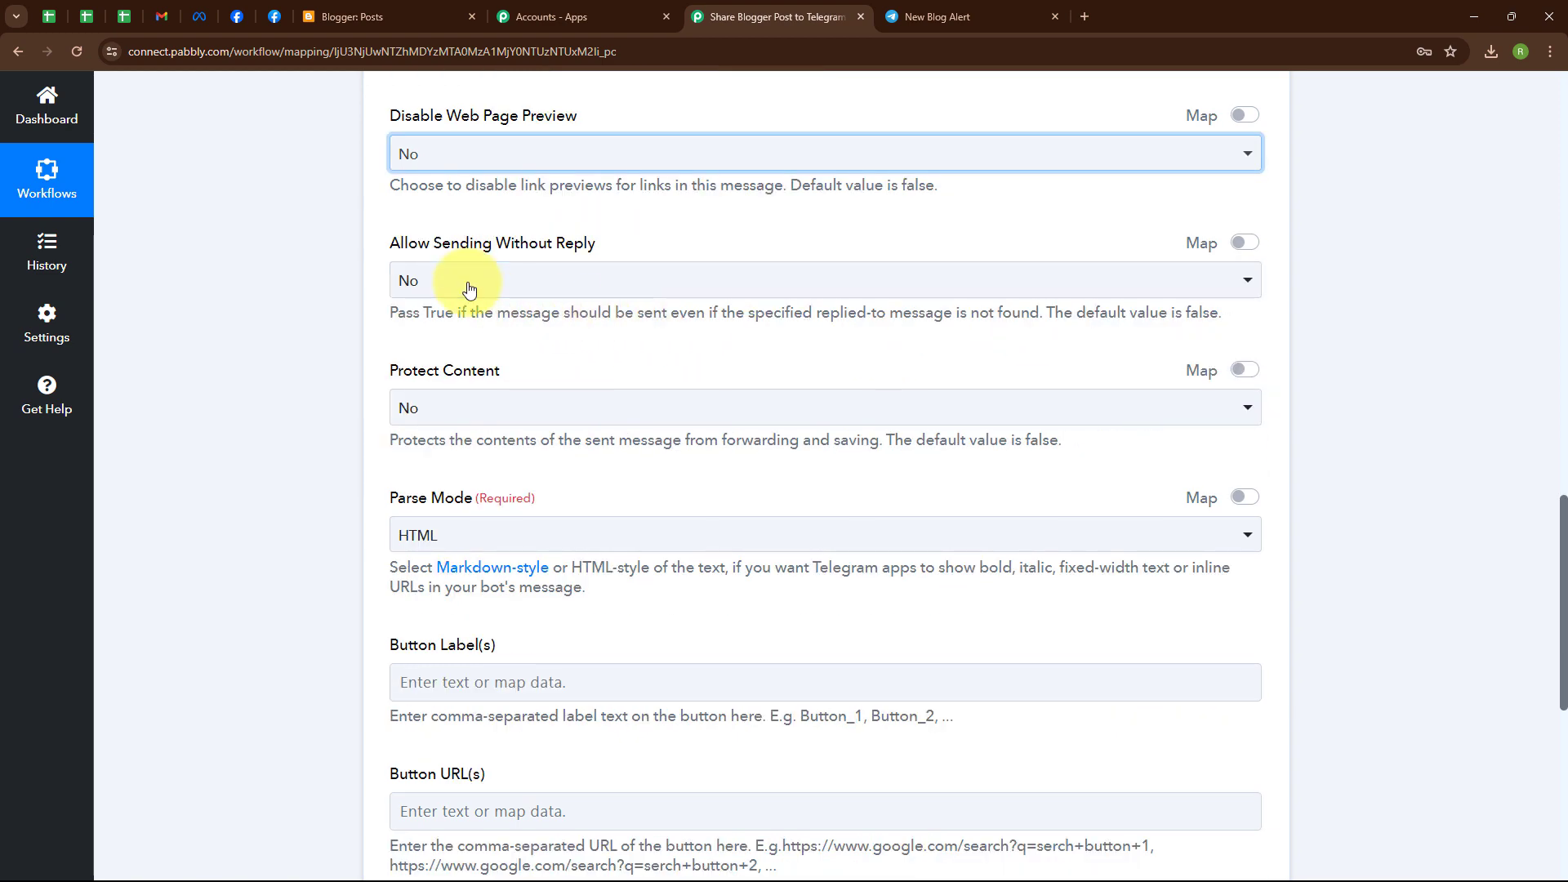
pyautogui.click(472, 284)
pyautogui.click(469, 378)
pyautogui.scroll(-2, 392, 351)
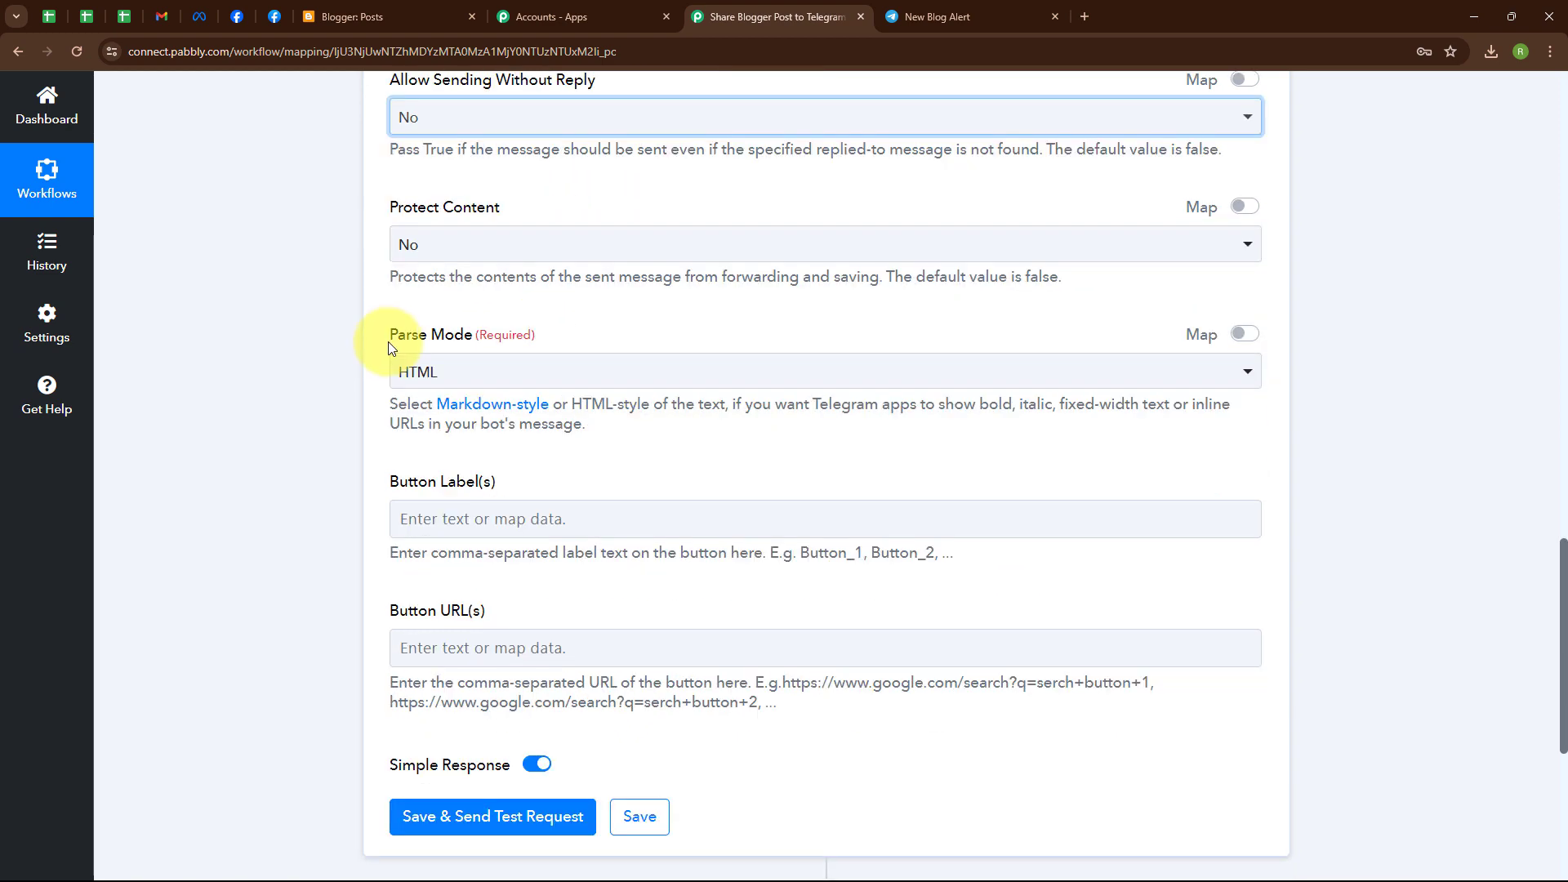
pyautogui.click(472, 369)
pyautogui.click(476, 472)
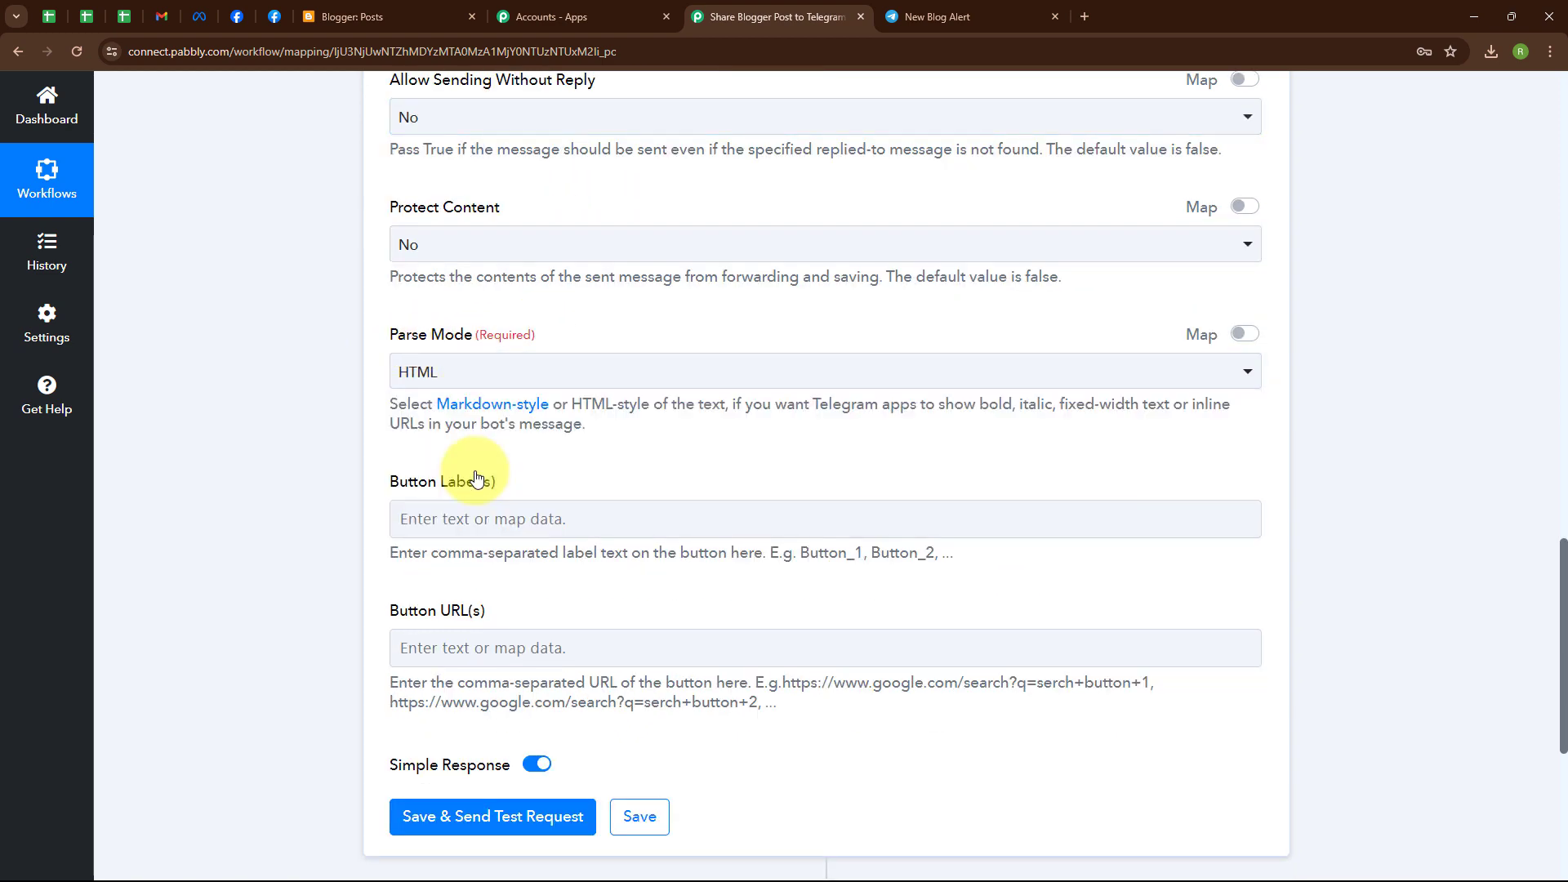
# Step: Save the Telegram Bot action, send a test request and review the received response
pyautogui.scroll(-2, 559, 467)
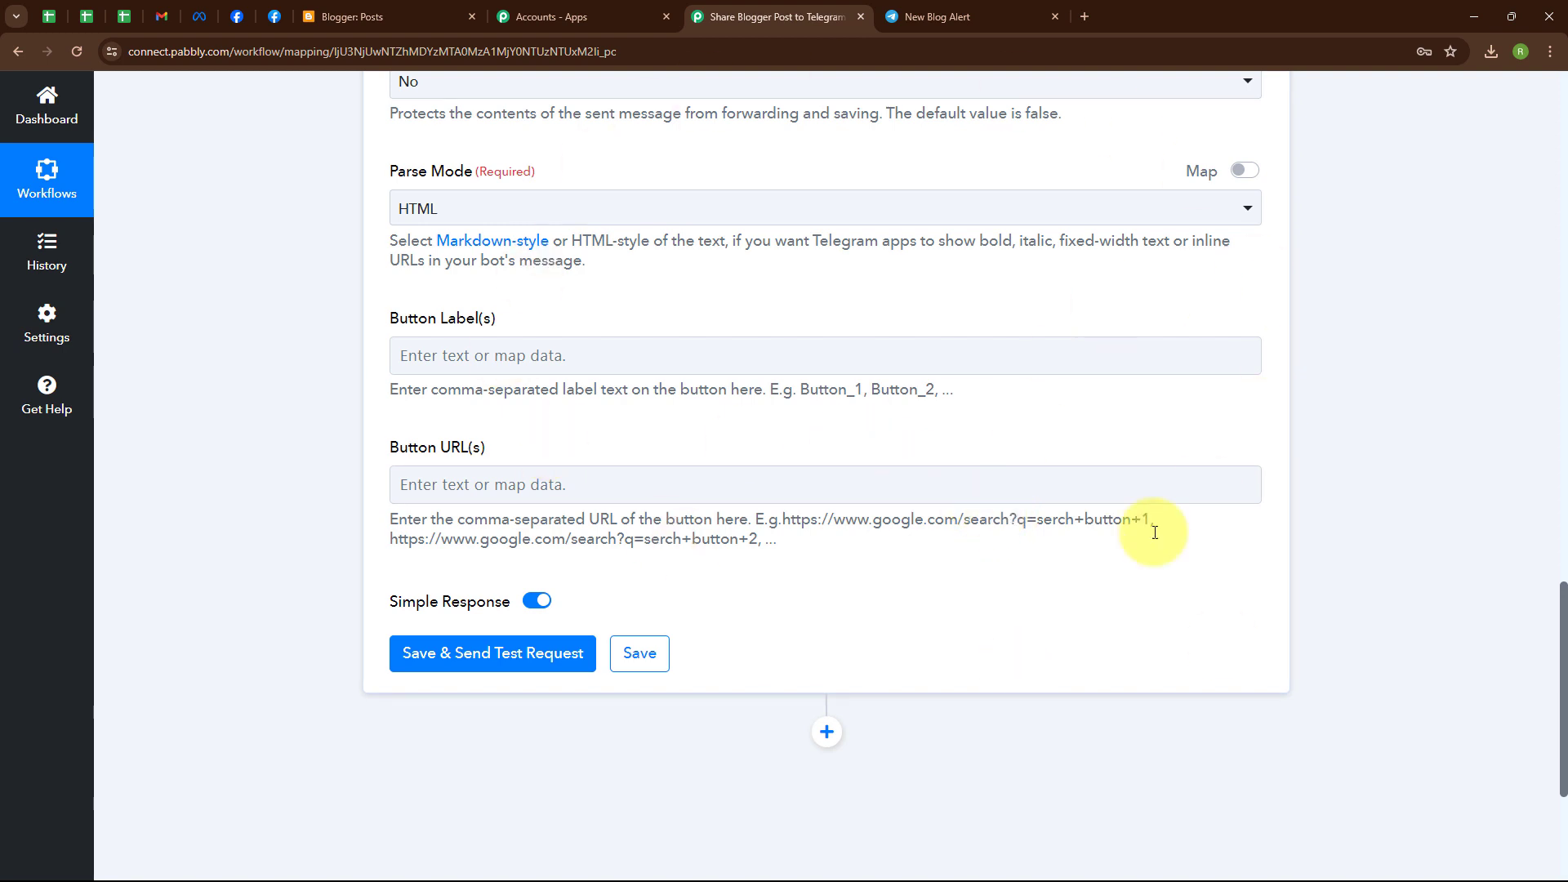
pyautogui.click(502, 672)
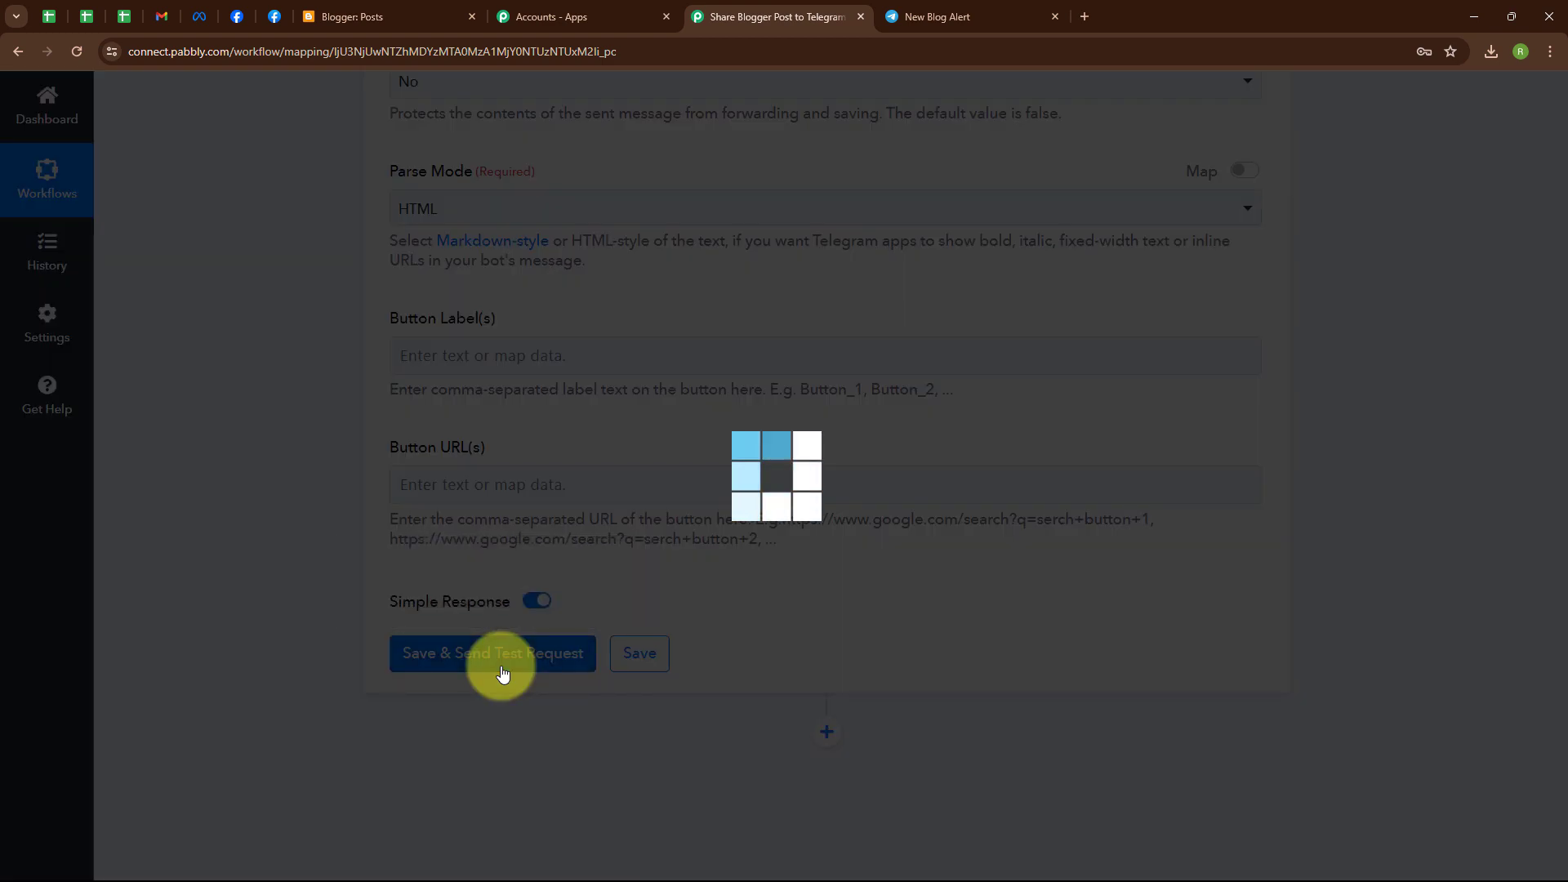
pyautogui.scroll(-5, 746, 654)
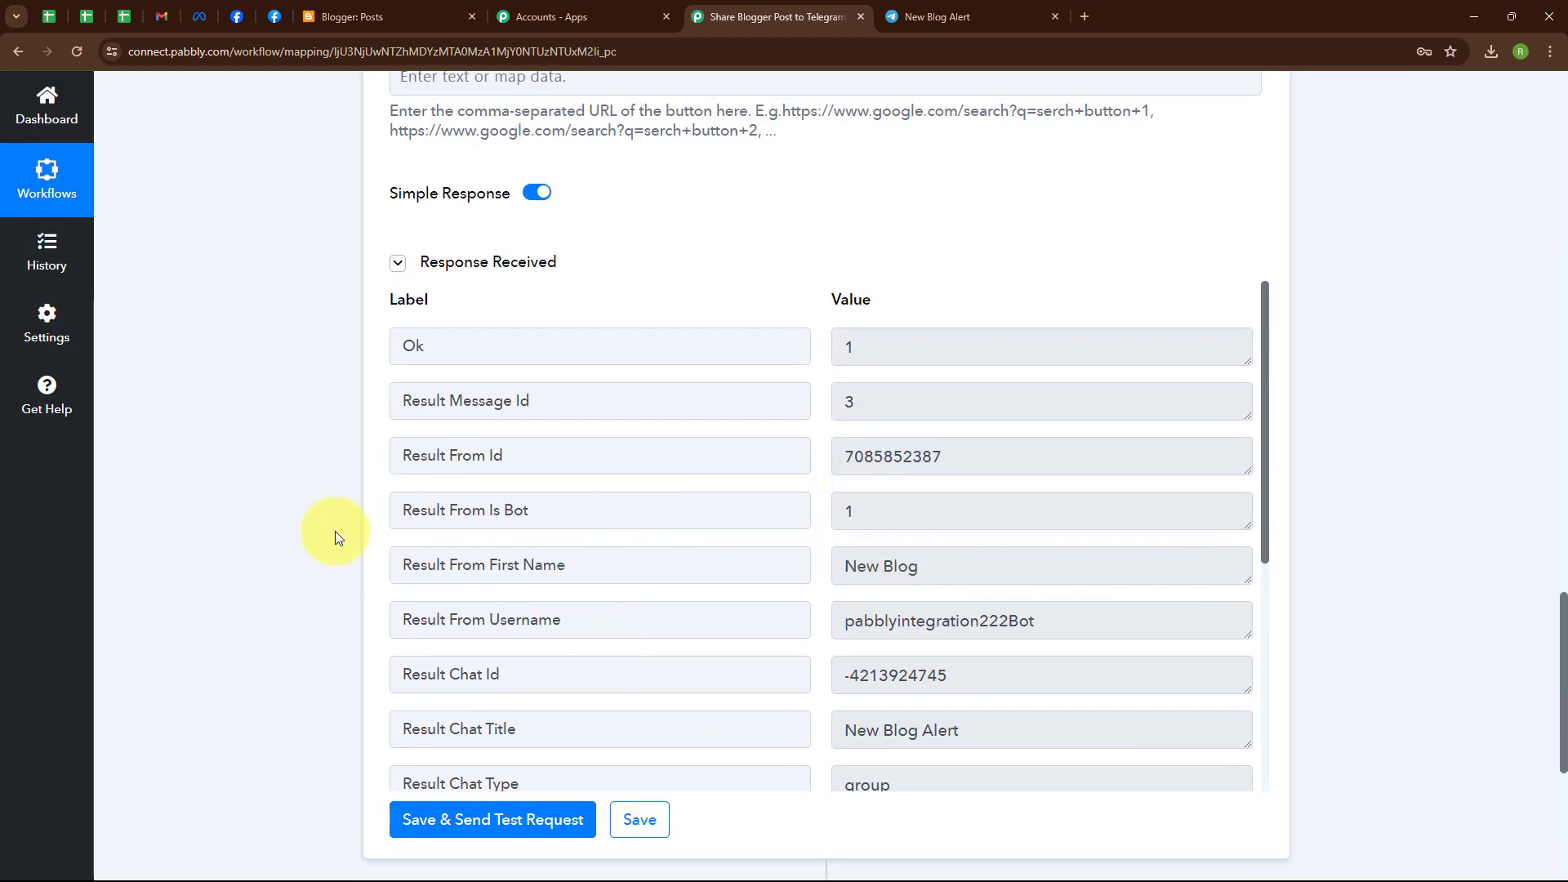
# Step: Check the test message in the New Blog Alert Telegram group, open its post link to view the blog post, and return to the Pabbly Connect workflow
pyautogui.click(959, 16)
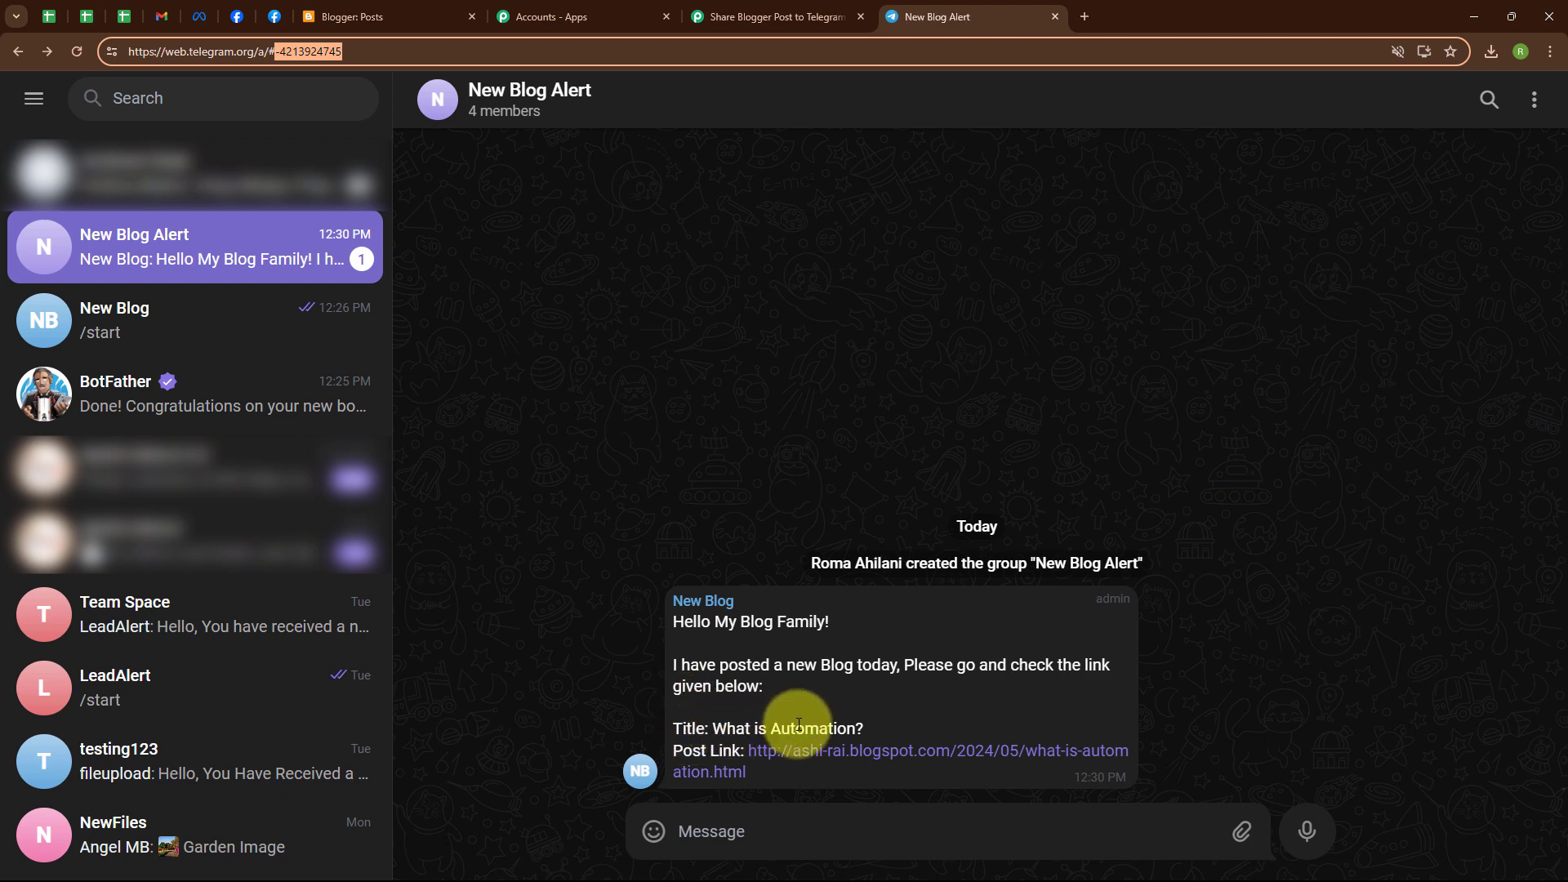
pyautogui.click(861, 756)
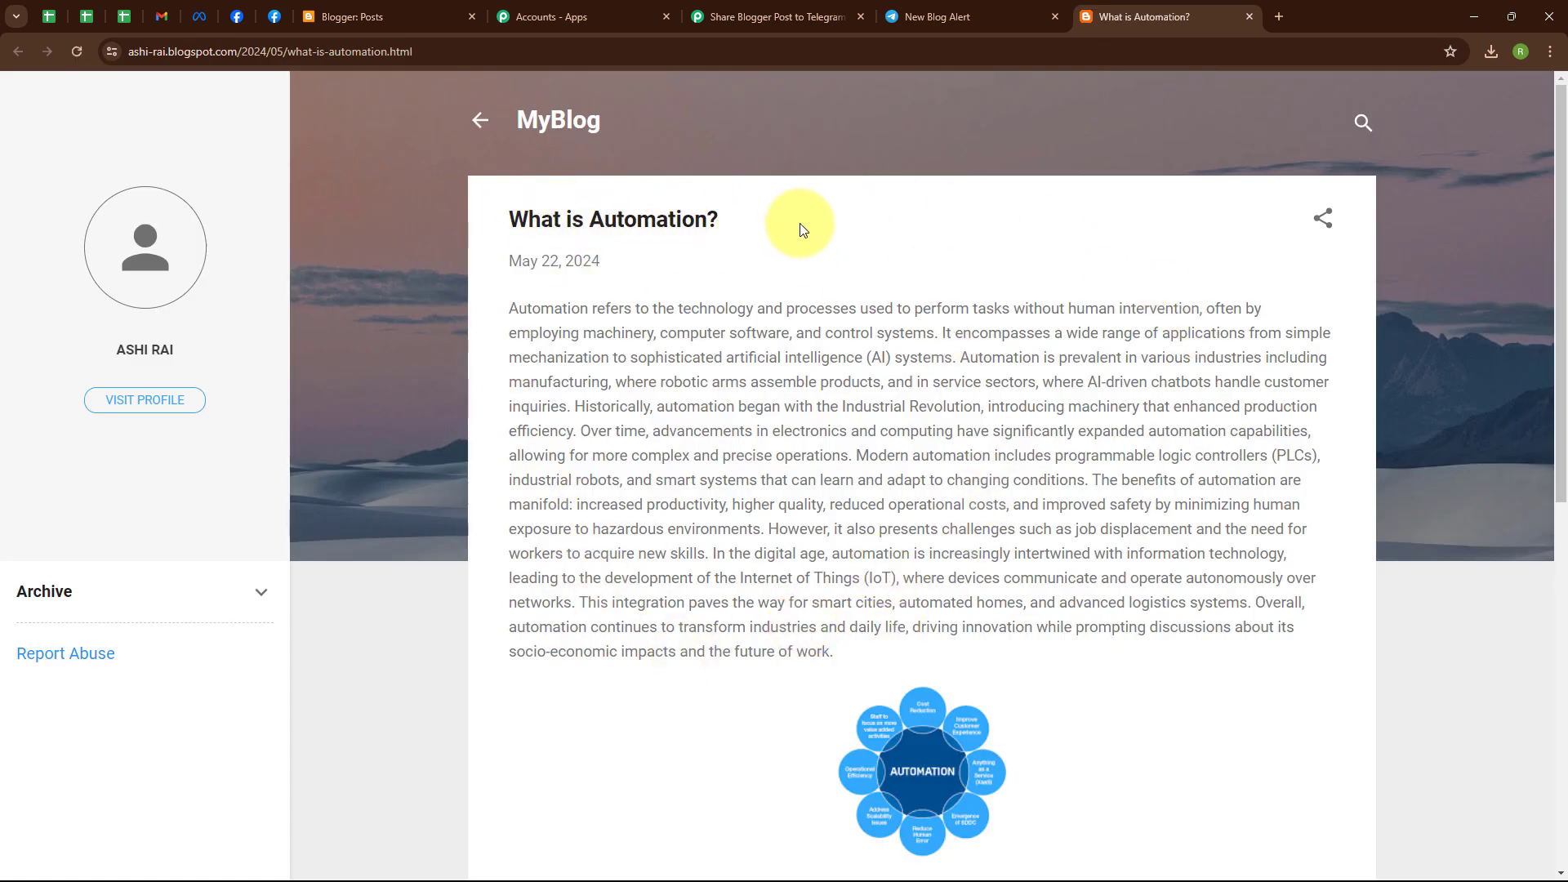
pyautogui.scroll(-2, 826, 231)
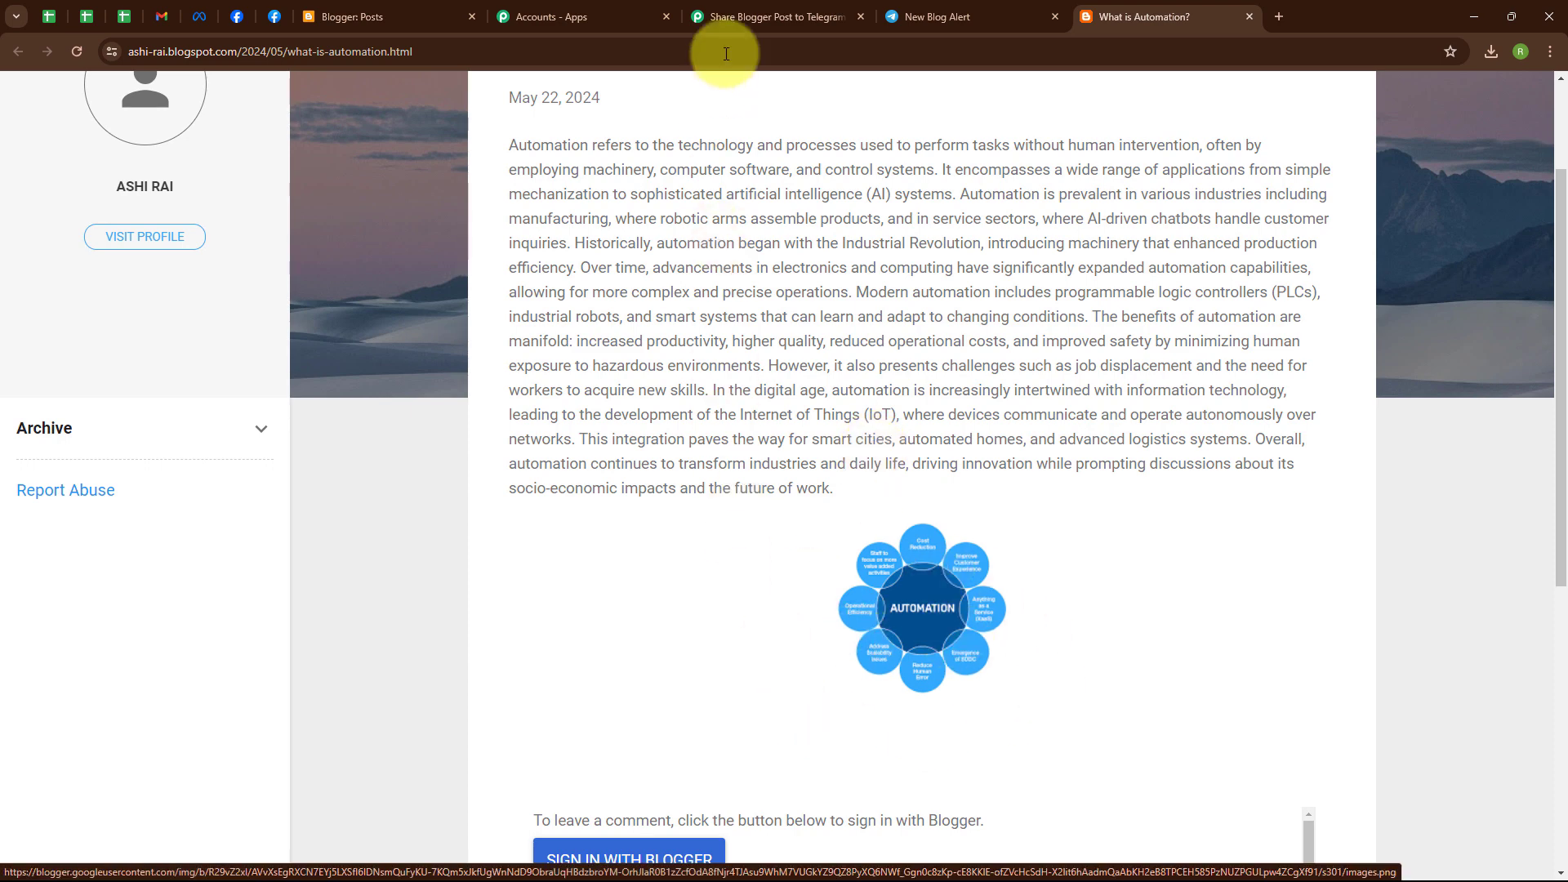
pyautogui.click(745, 16)
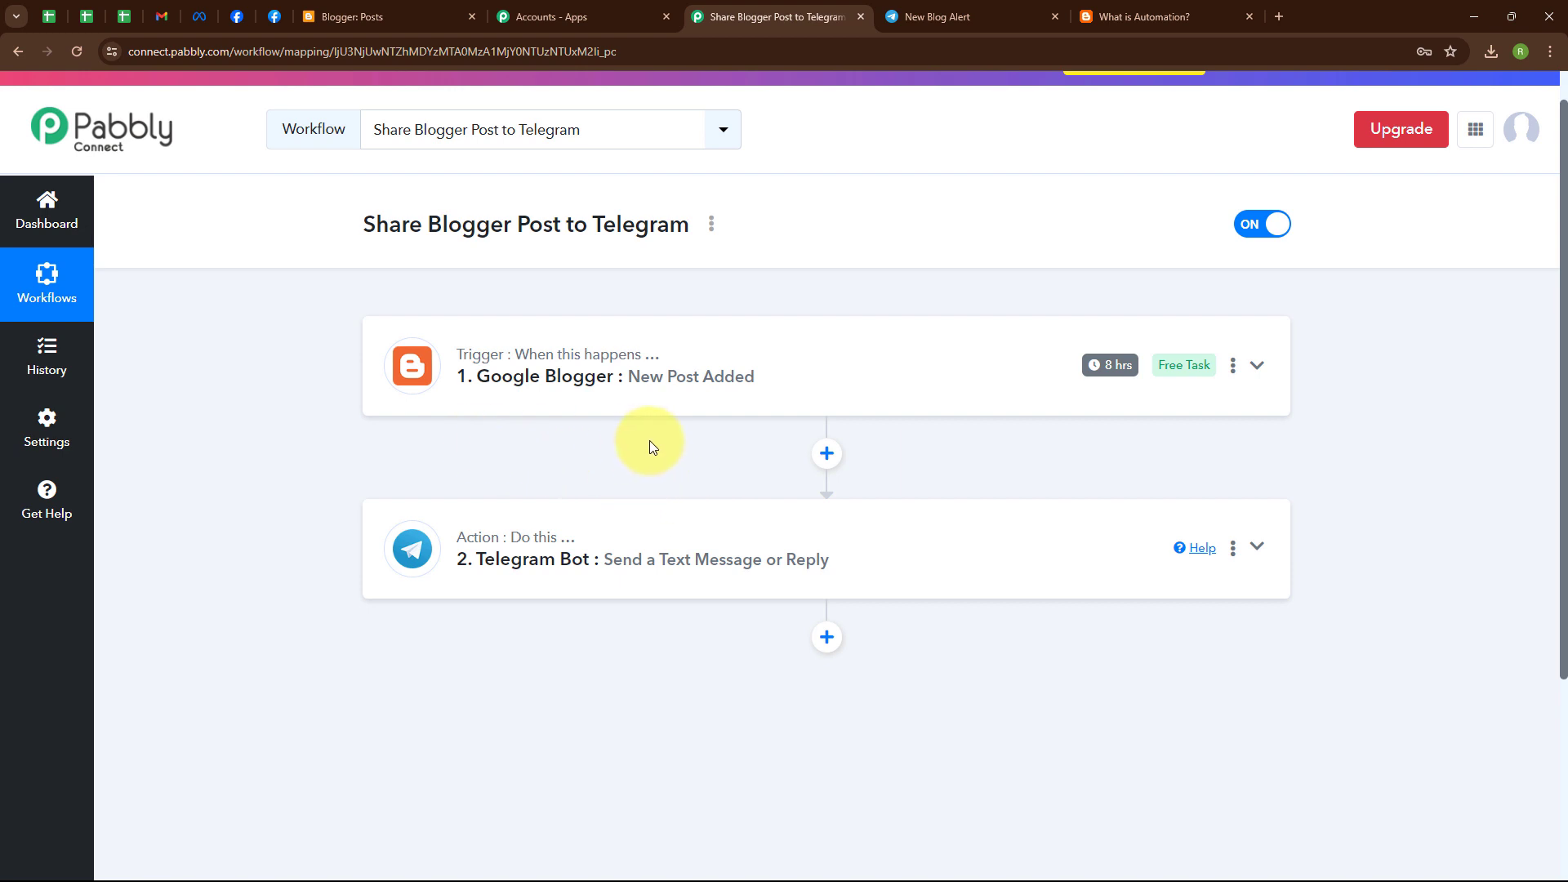
# Step: In Blogger, create a new post titled 'World of AI' and paste the copied article text as its body
pyautogui.click(375, 7)
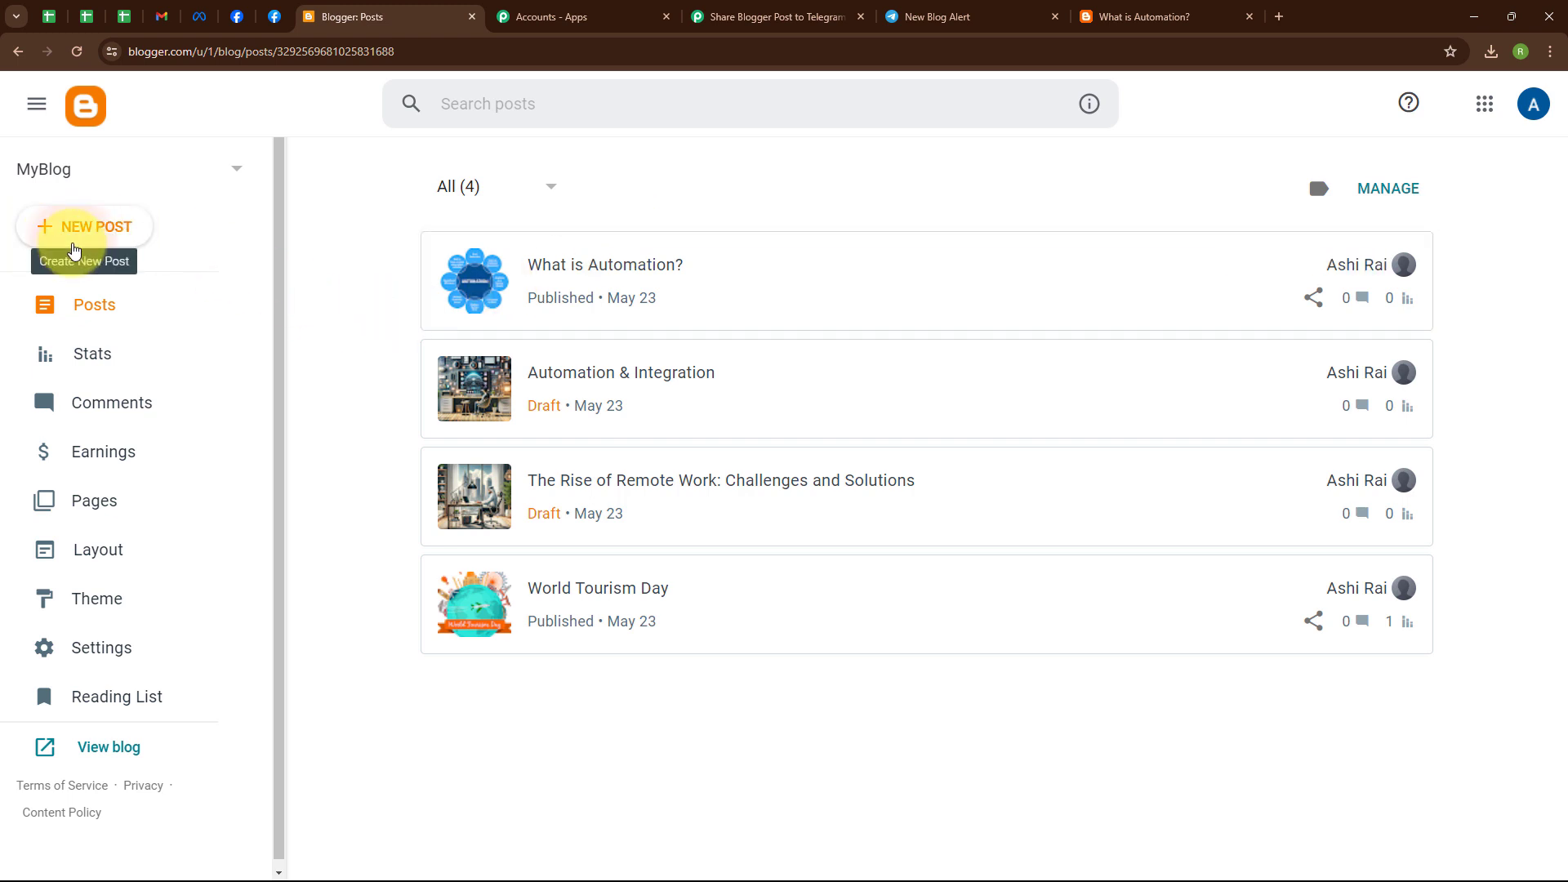
pyautogui.click(73, 248)
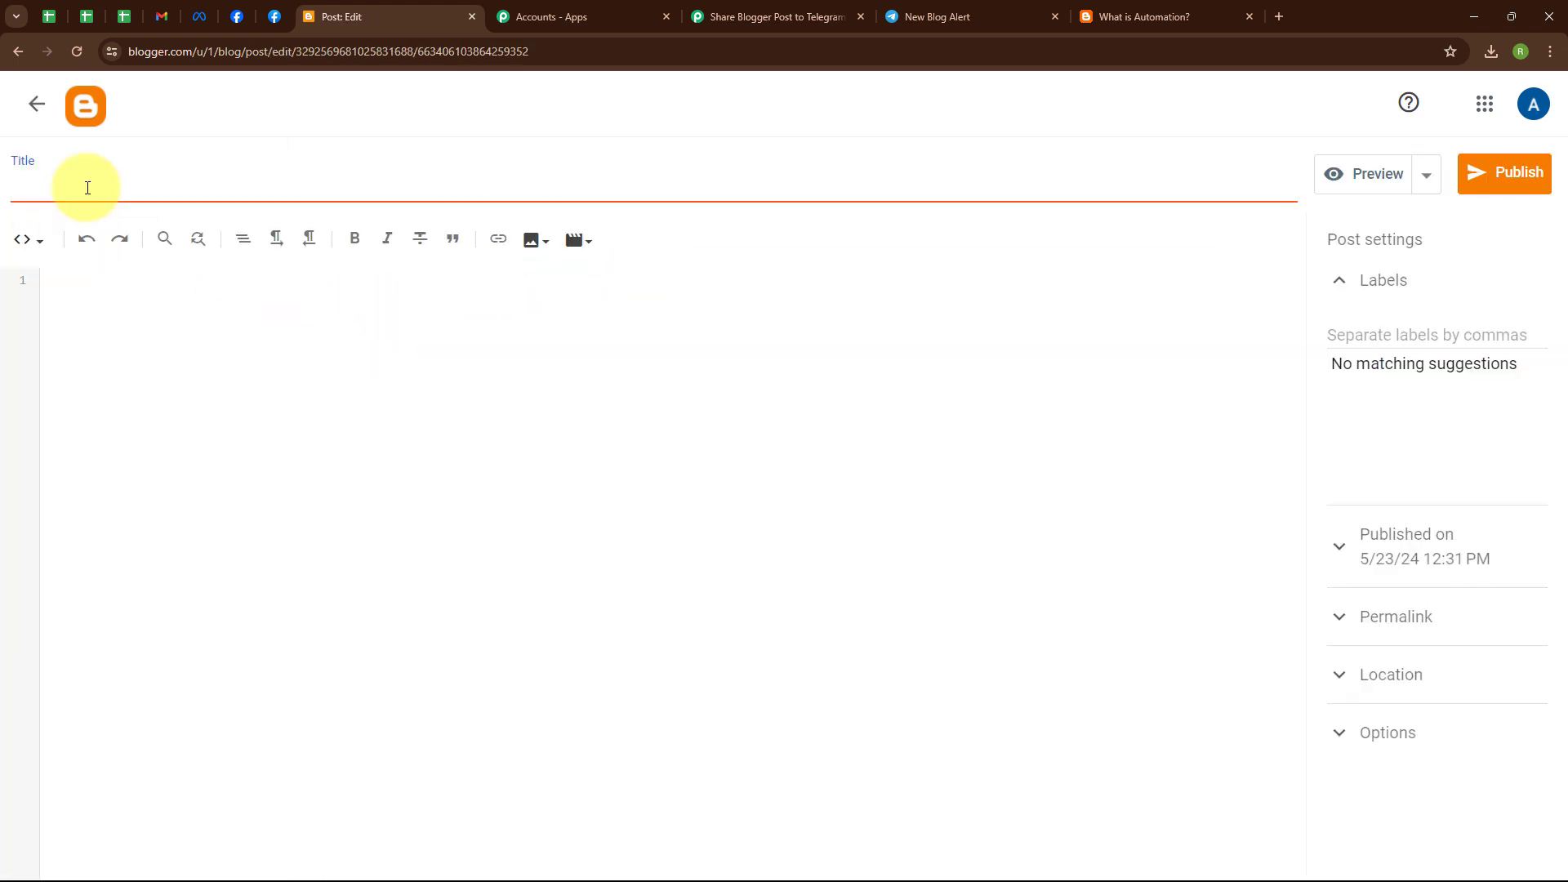
pyautogui.write('World of AI')
pyautogui.click(94, 314)
pyautogui.hotkey('ctrl', 'v')
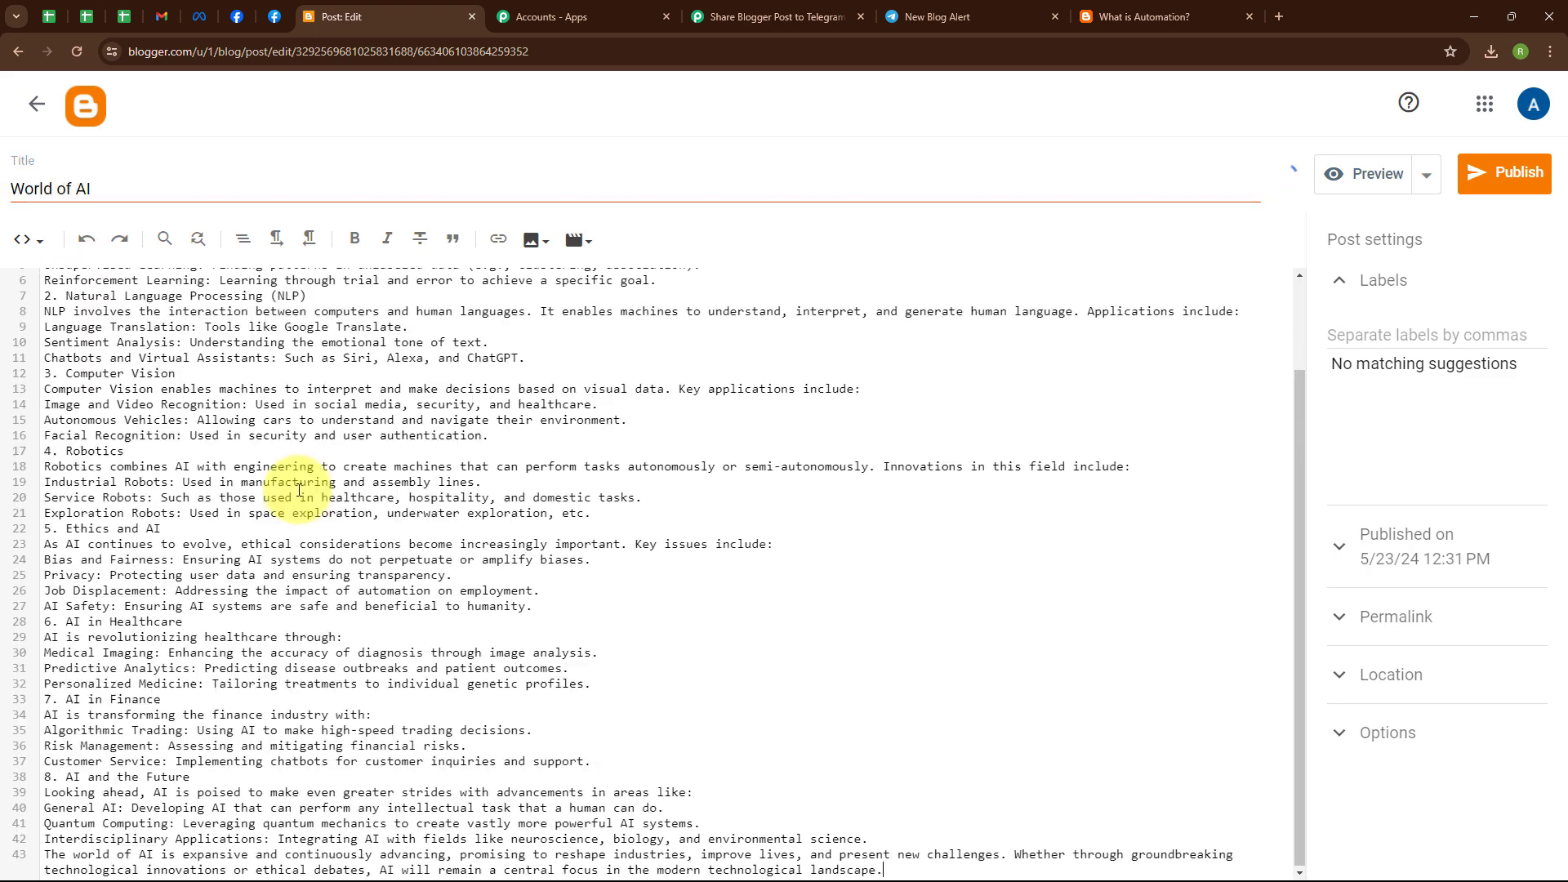
pyautogui.scroll(2, 576, 430)
pyautogui.scroll(-2, 576, 430)
pyautogui.scroll(-1, 576, 430)
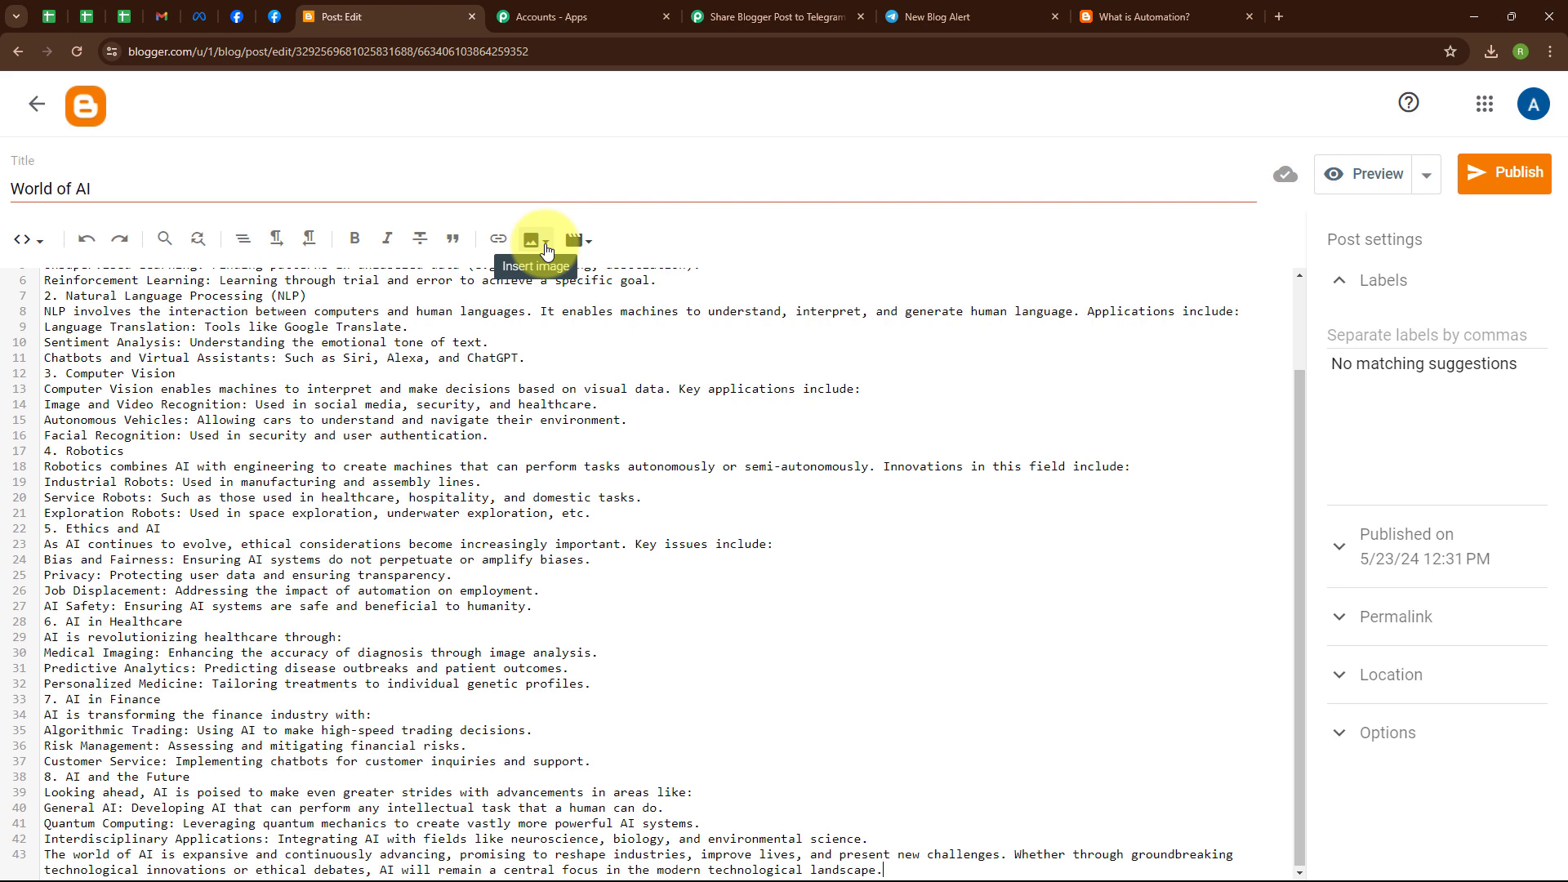
# Step: Insert the future-artificial-intelligence PNG image from the Desktop at Medium size with Center alignment, and publish the World of AI post
pyautogui.click(547, 245)
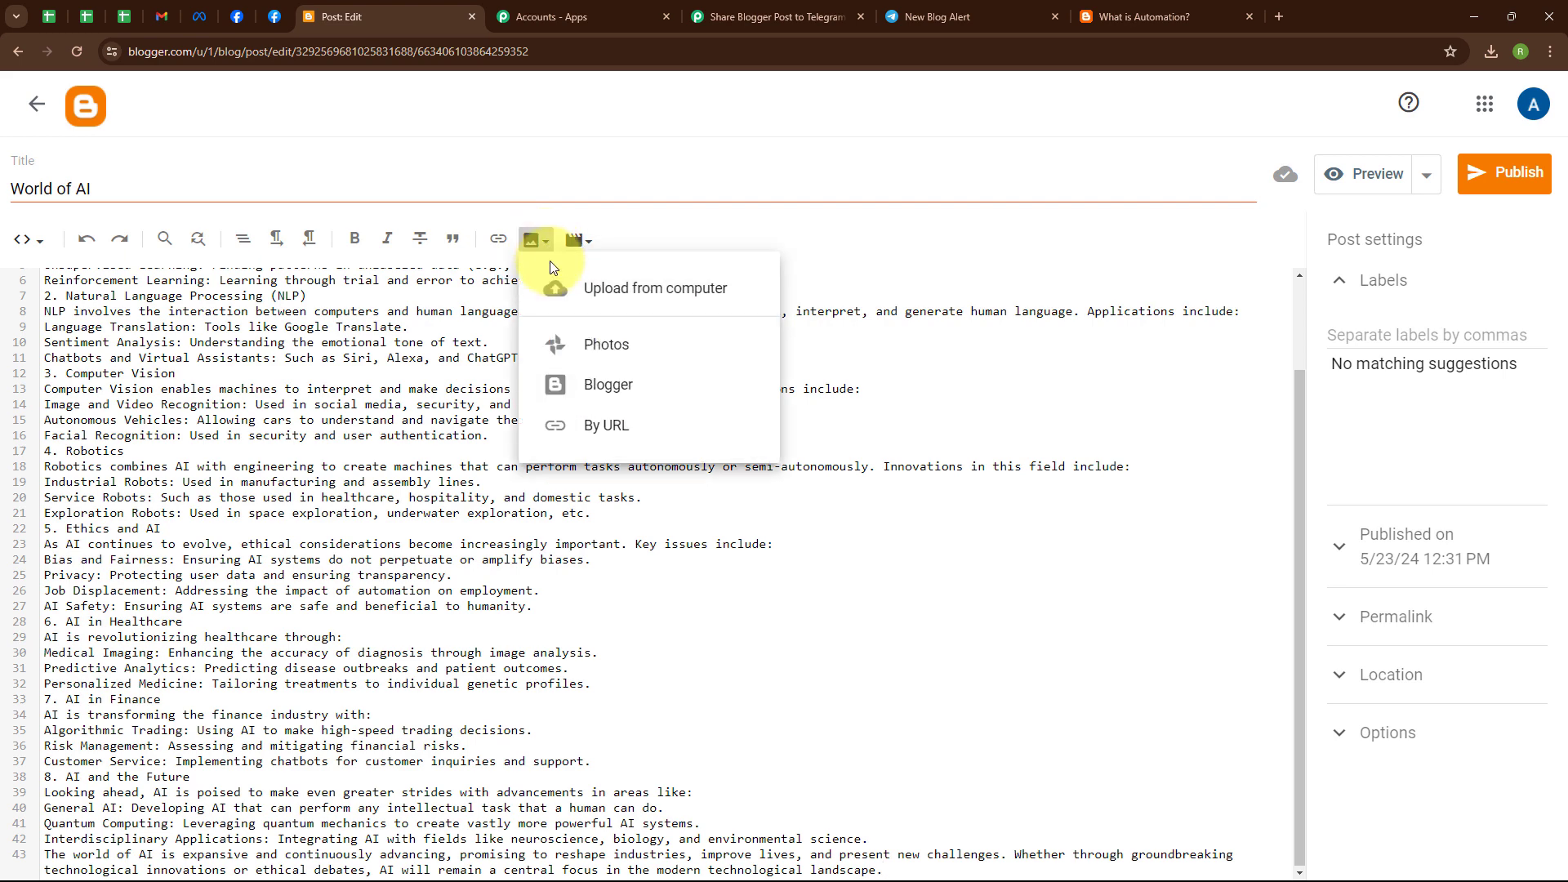
pyautogui.click(619, 287)
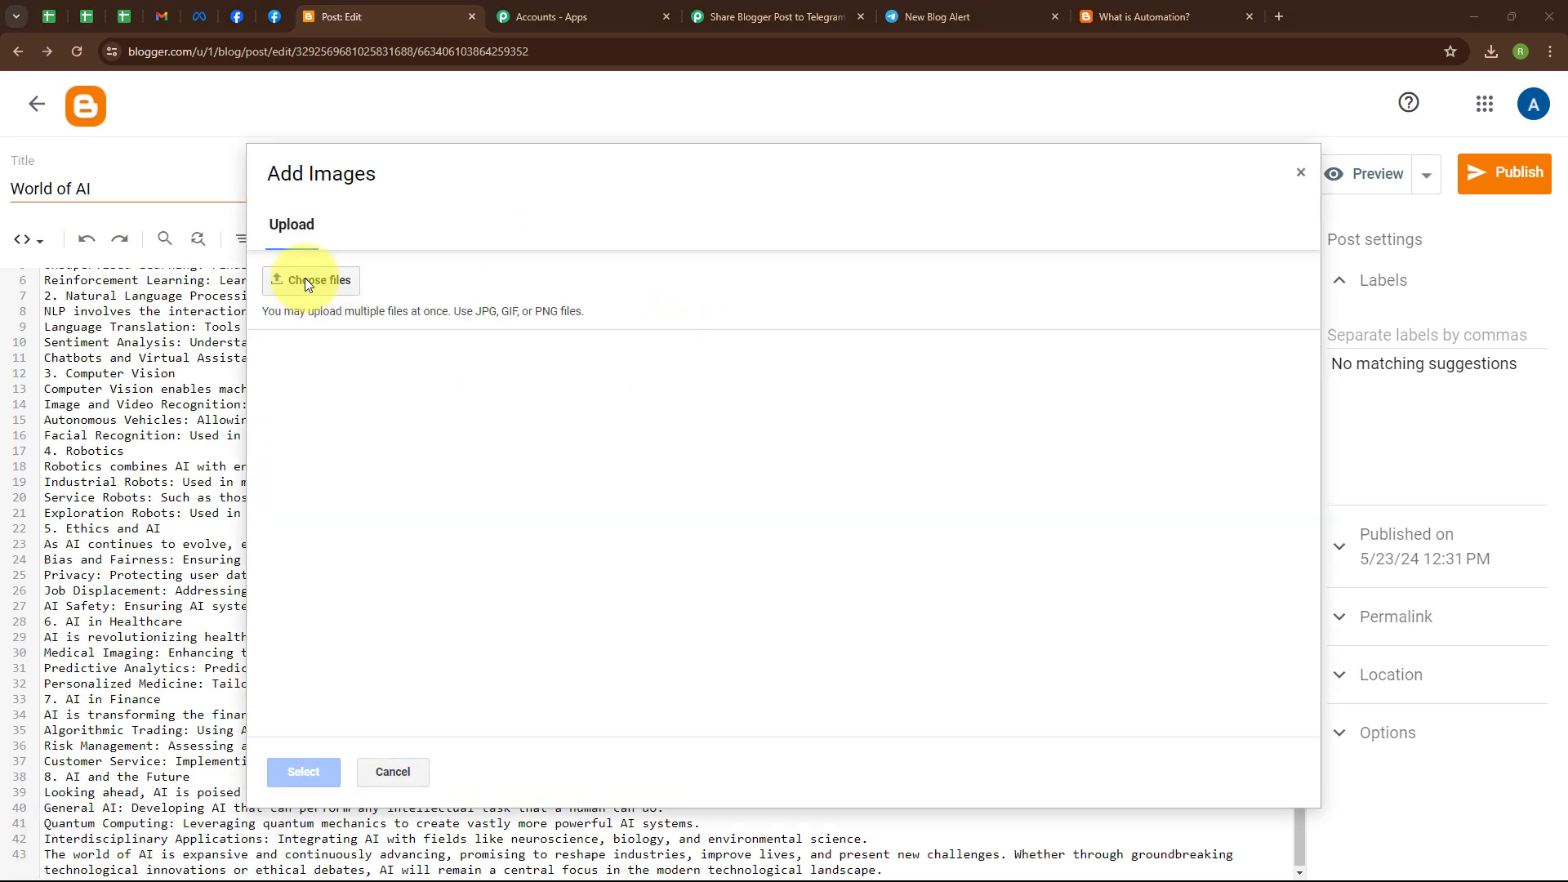
pyautogui.click(305, 277)
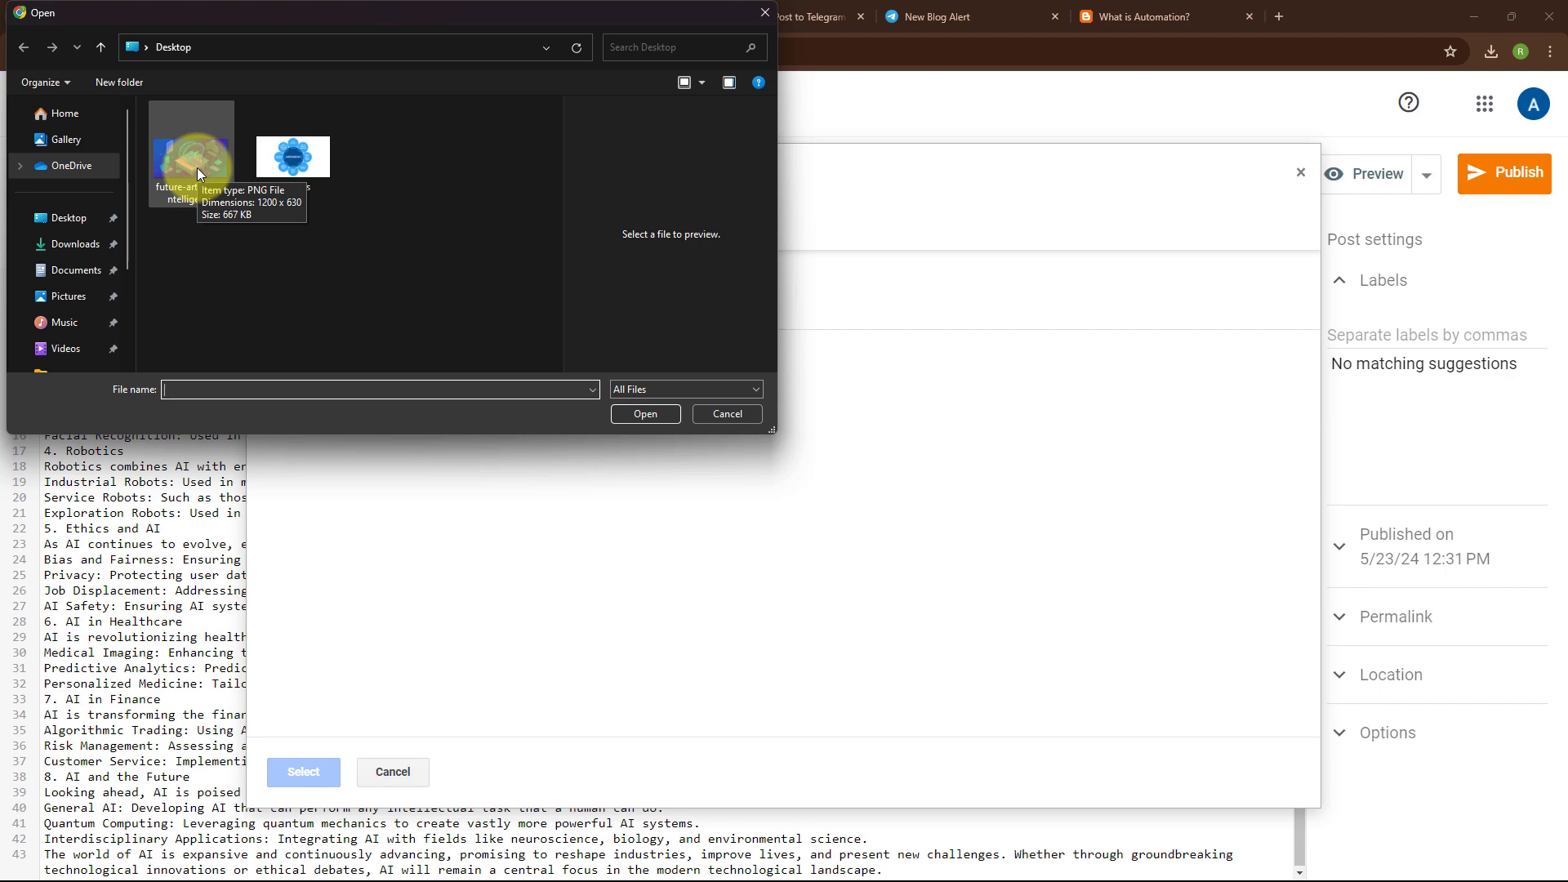
pyautogui.doubleClick(198, 169)
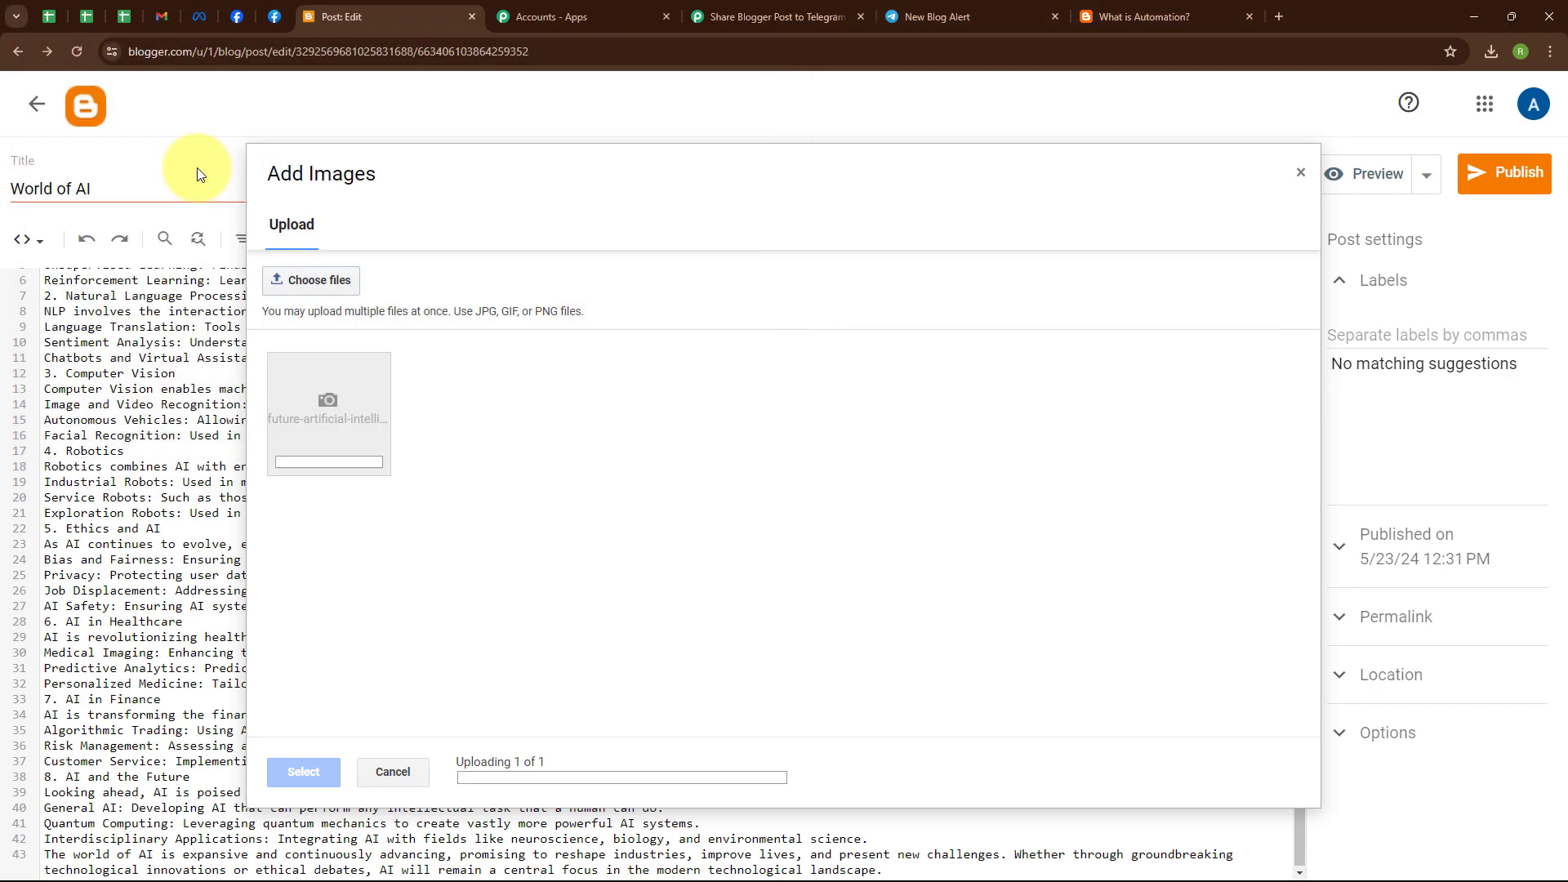
pyautogui.click(303, 772)
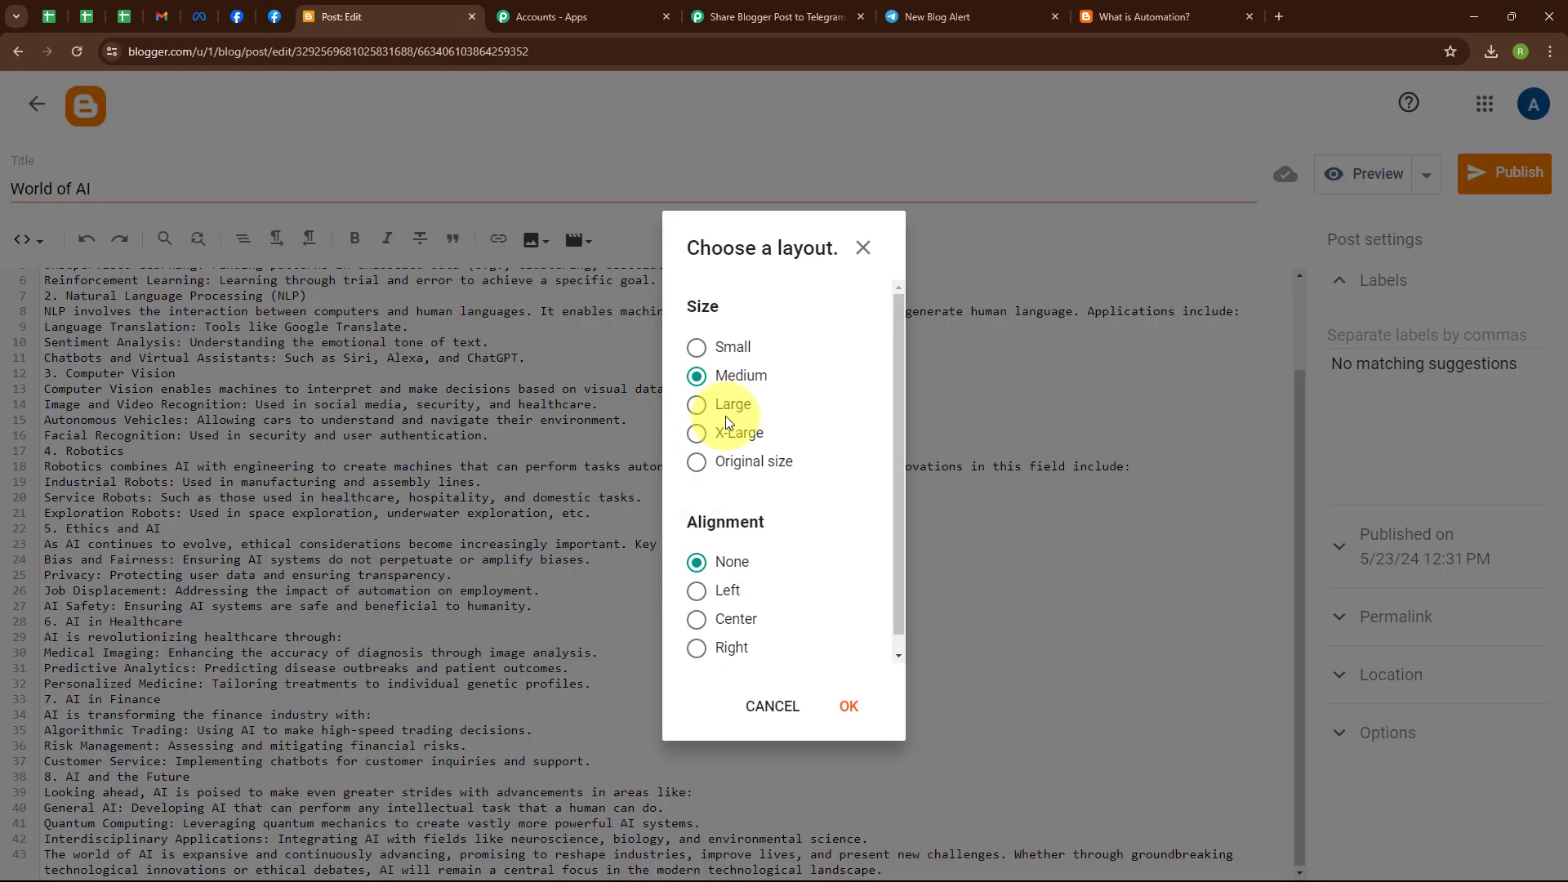
pyautogui.click(732, 626)
pyautogui.click(849, 706)
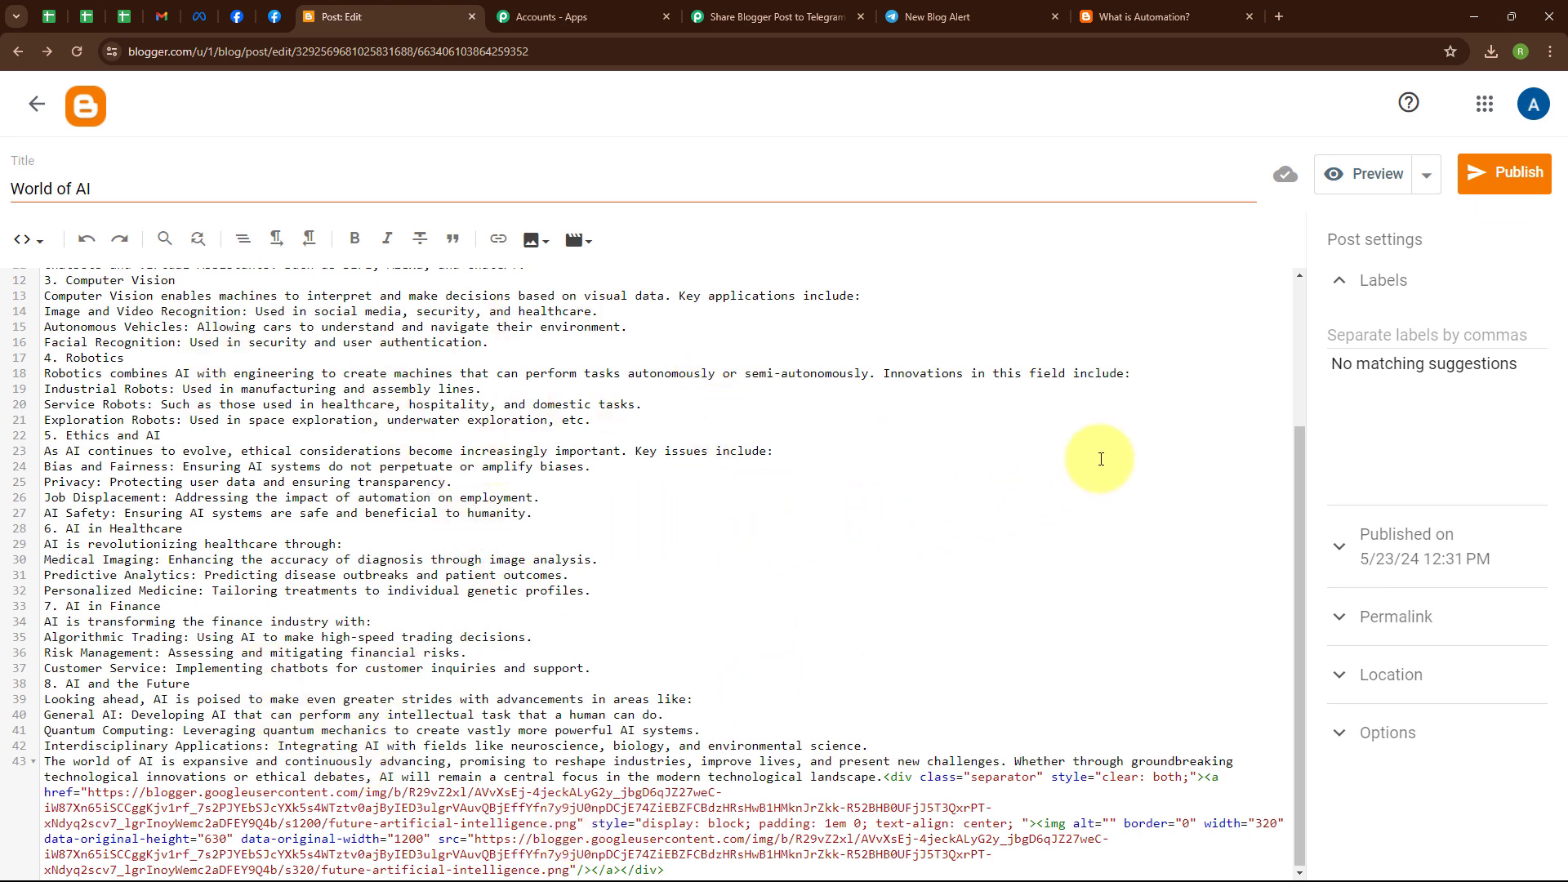
pyautogui.click(1511, 186)
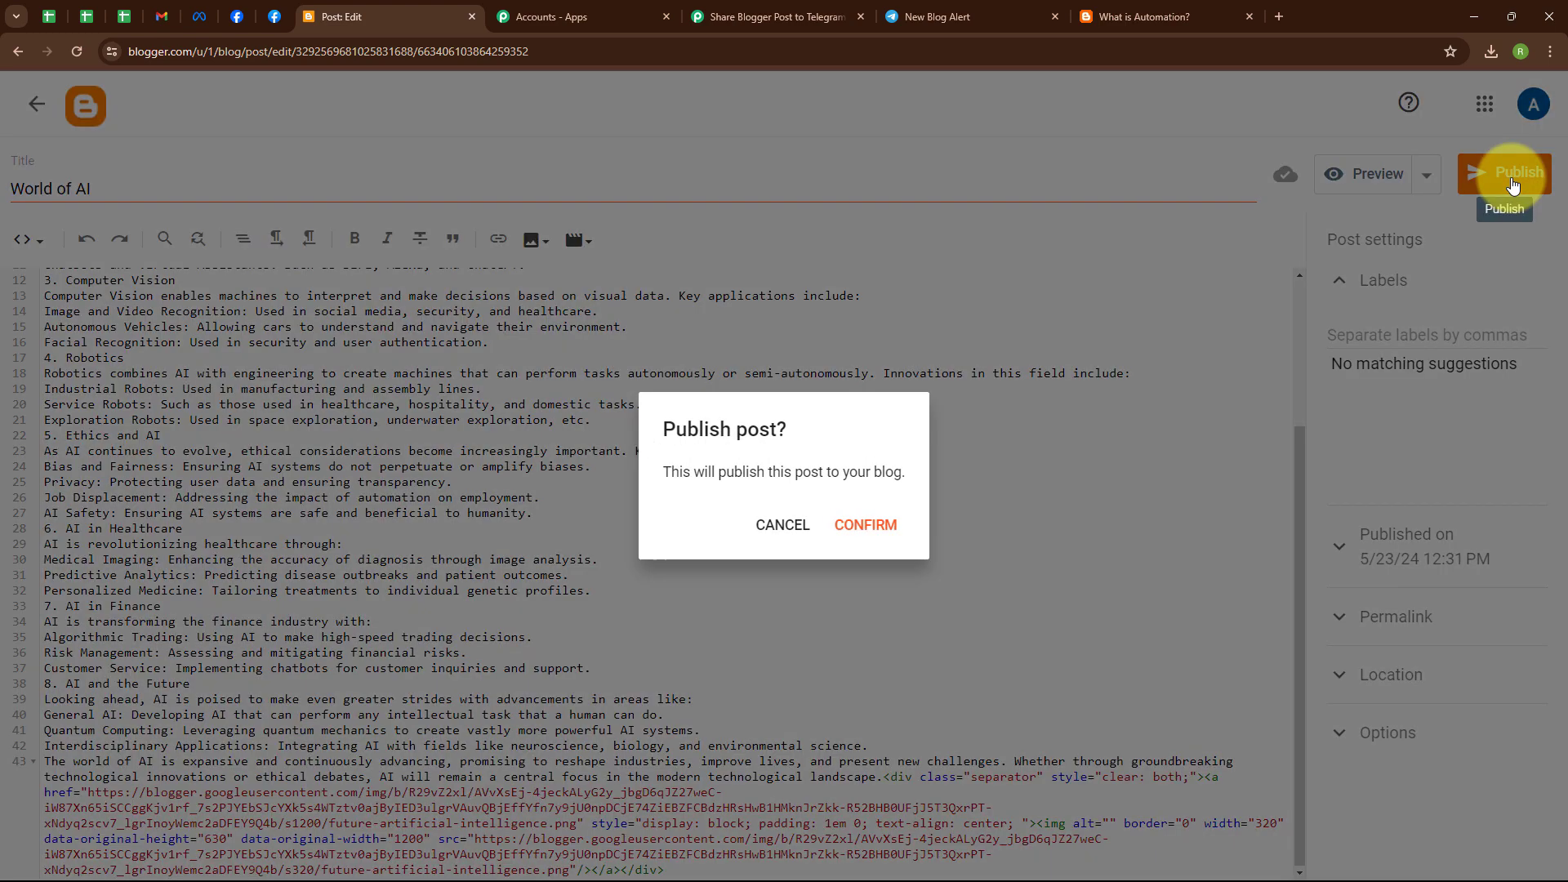
pyautogui.click(892, 525)
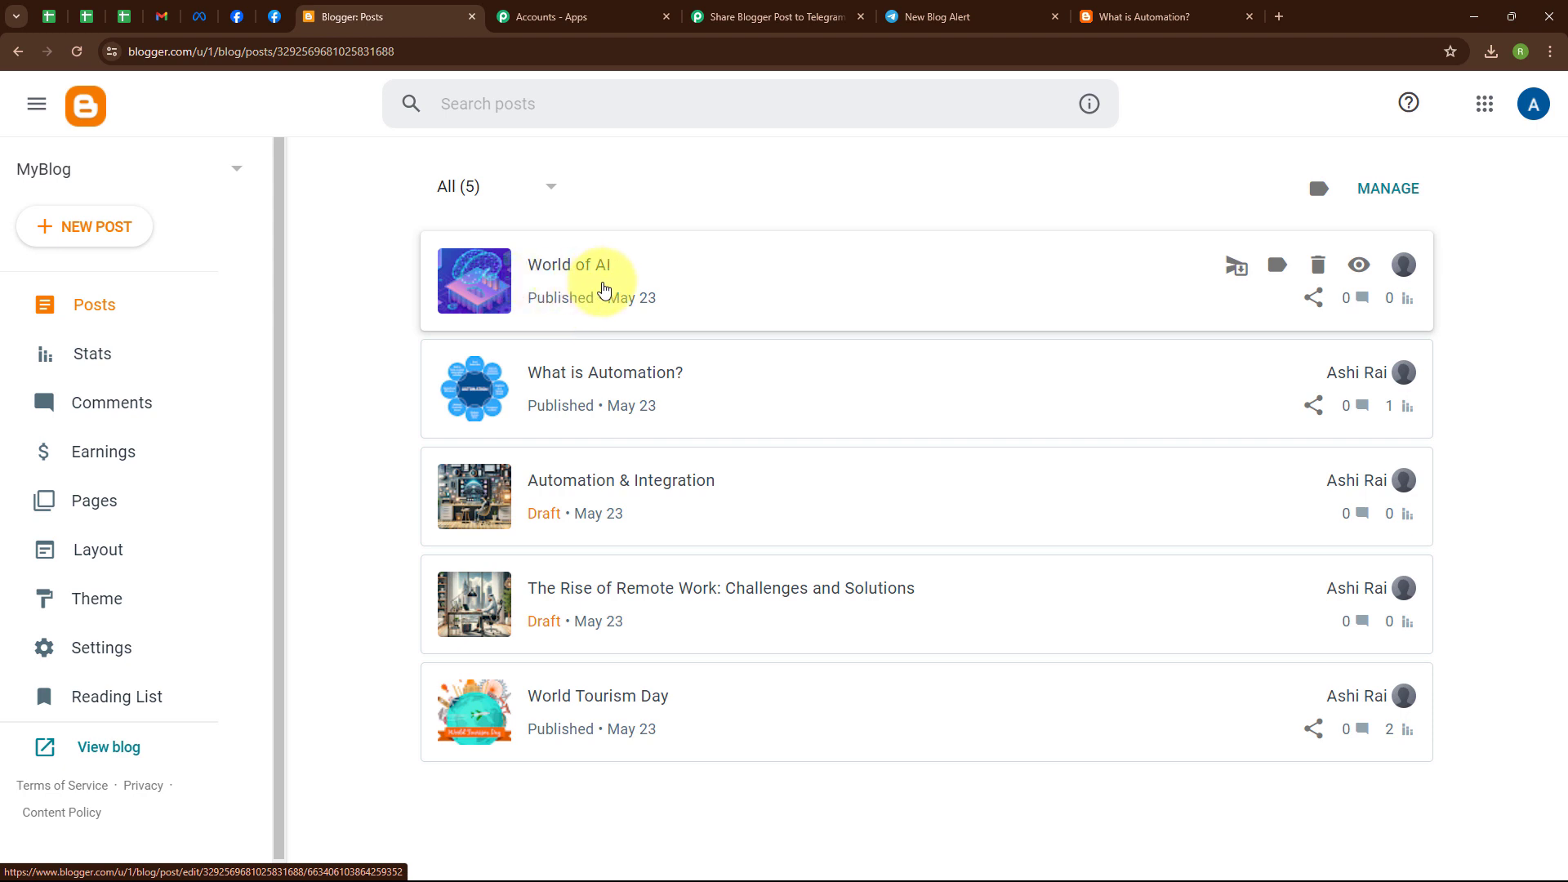
# Step: Reload the New Blog Alert group in Telegram to look for the new post's alert, and check the Google Blogger trigger's polling interval in Pabbly Connect
pyautogui.click(960, 8)
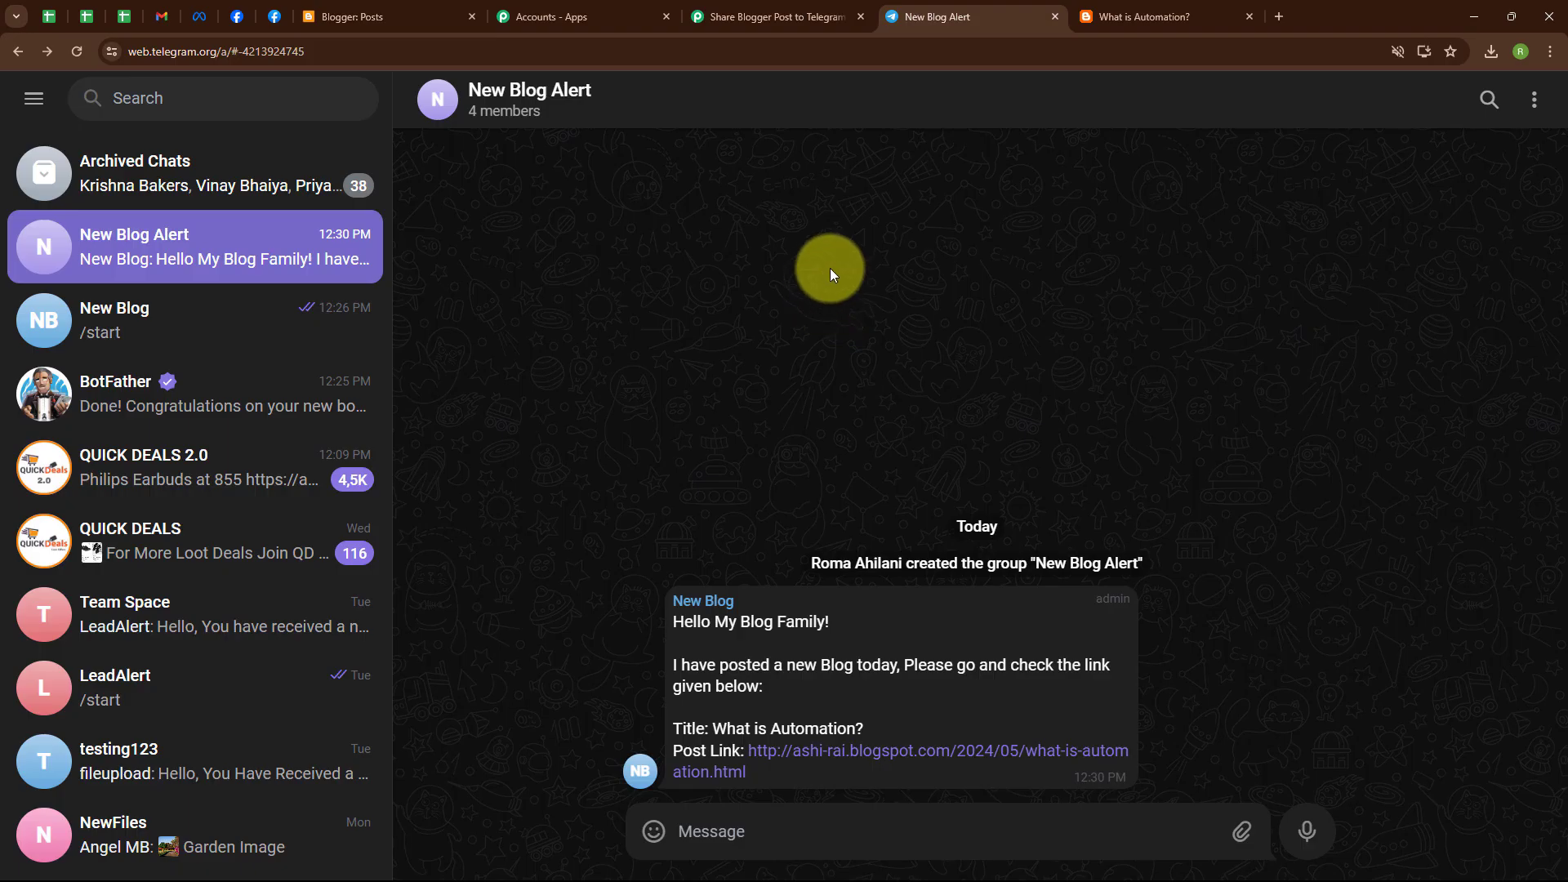
pyautogui.click(80, 52)
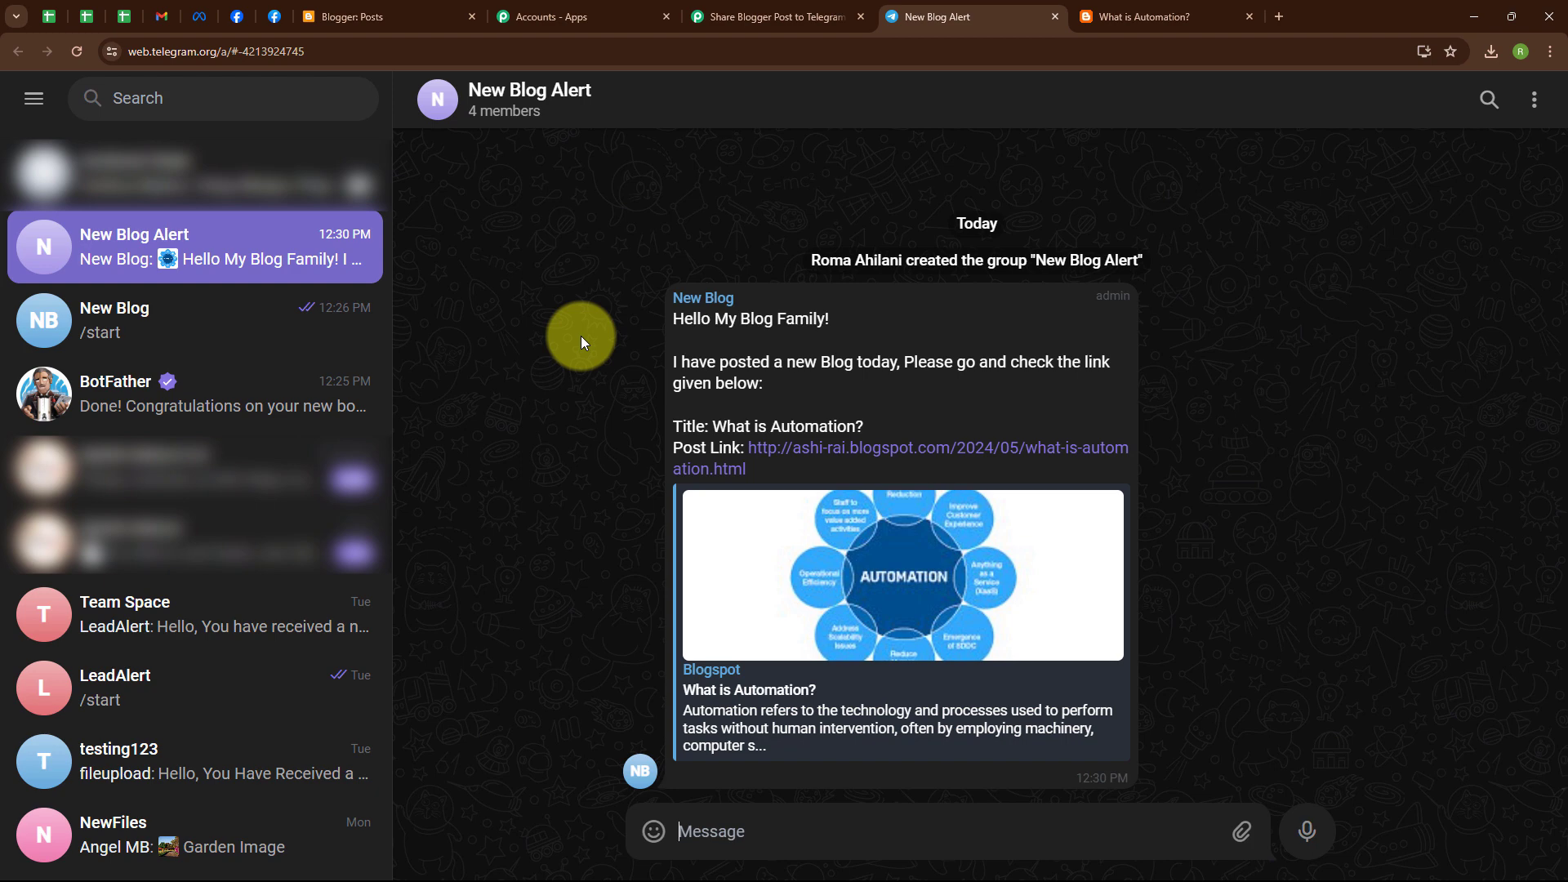
pyautogui.click(722, 16)
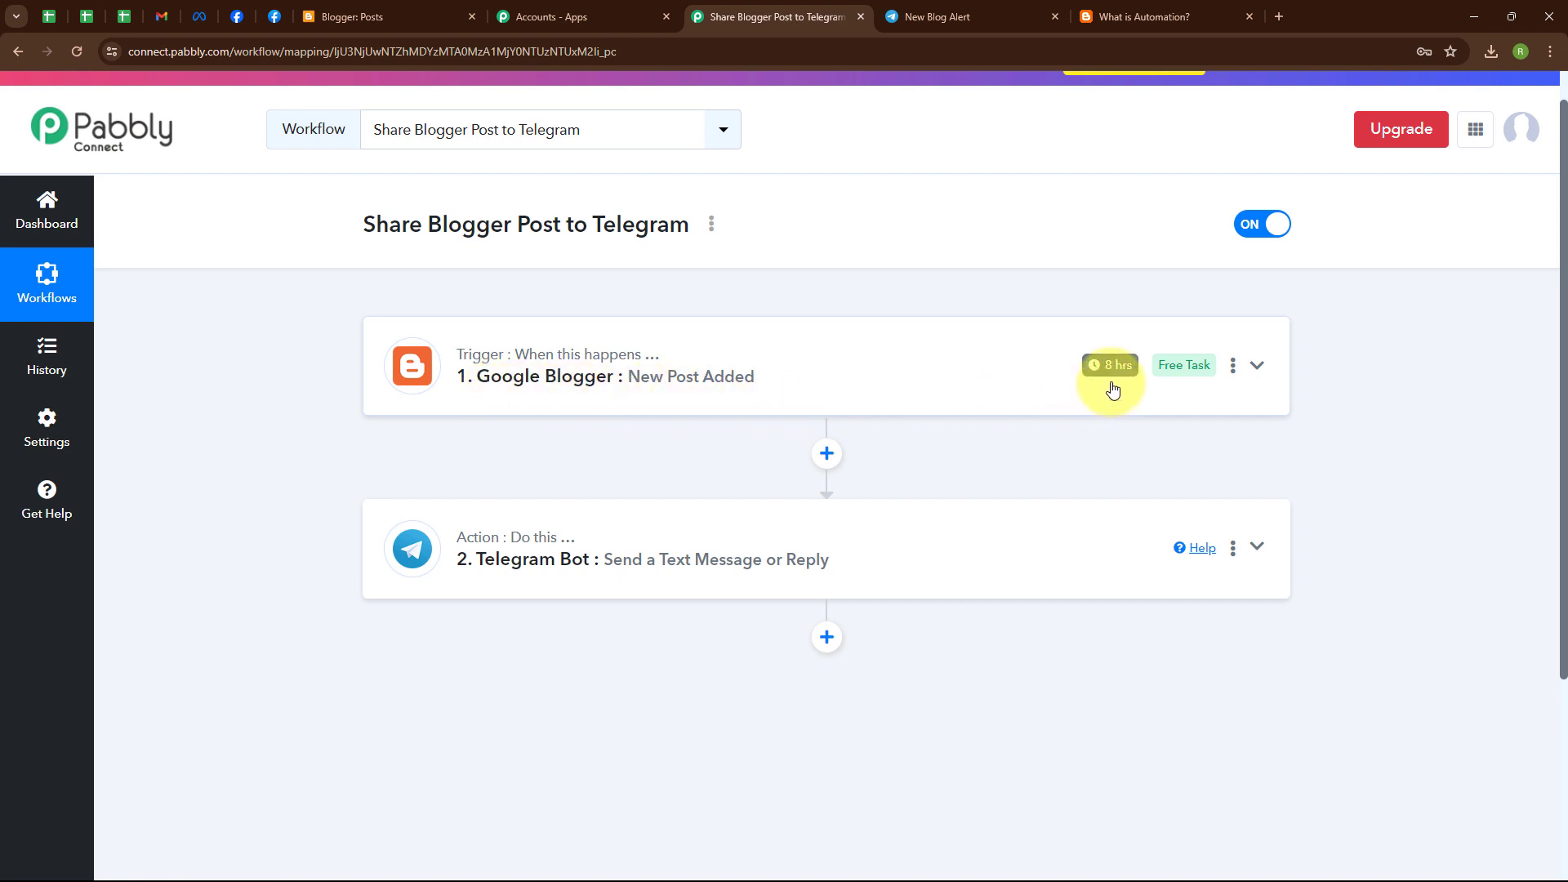
pyautogui.moveTo(1112, 380)
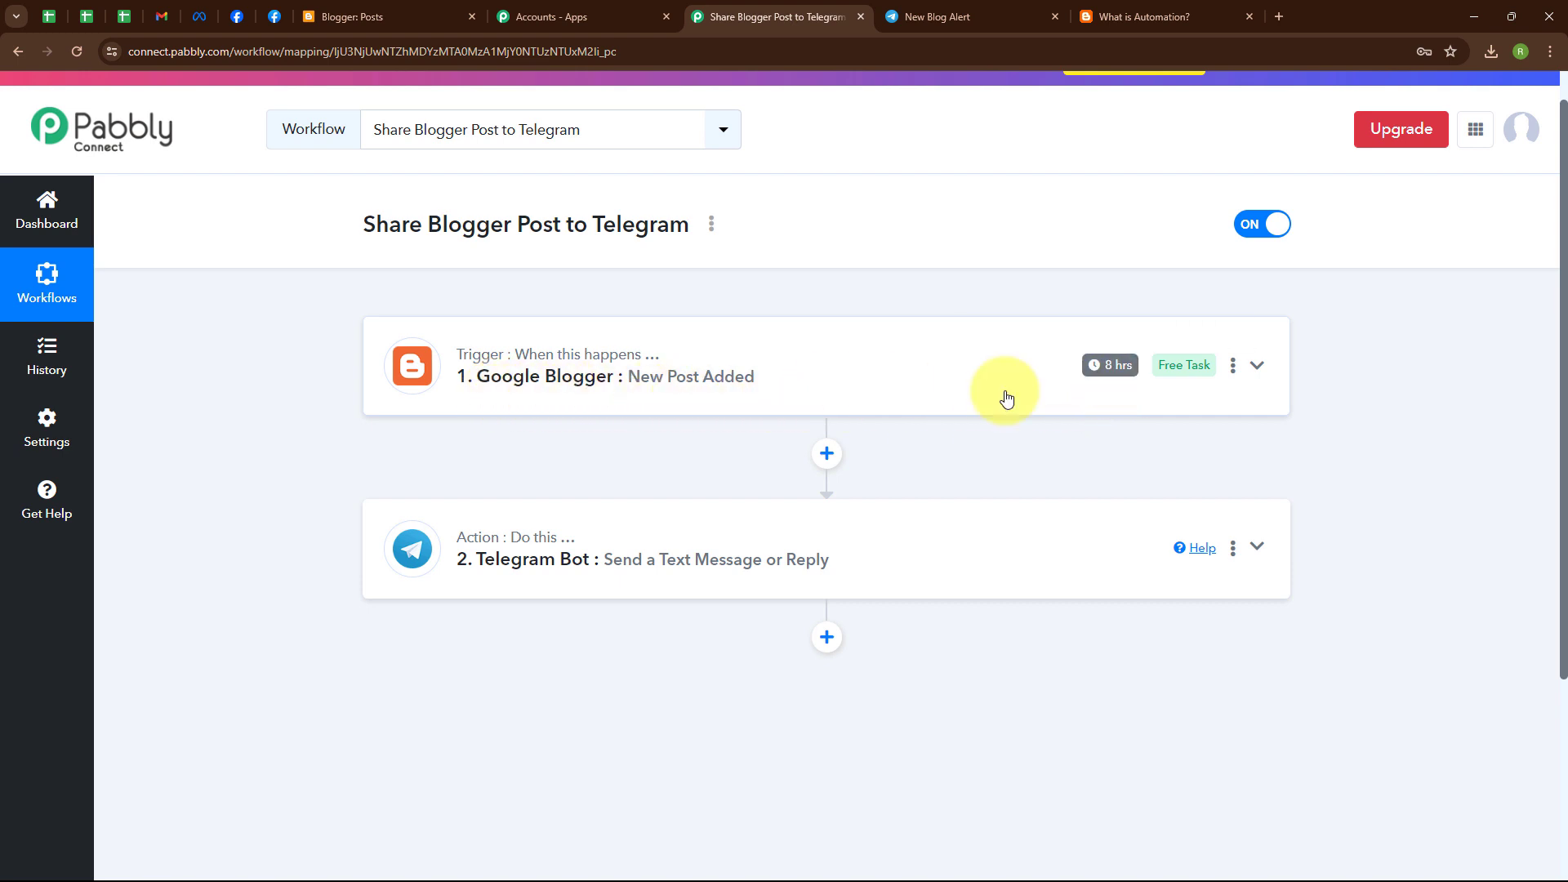
pyautogui.scroll(1, 1006, 399)
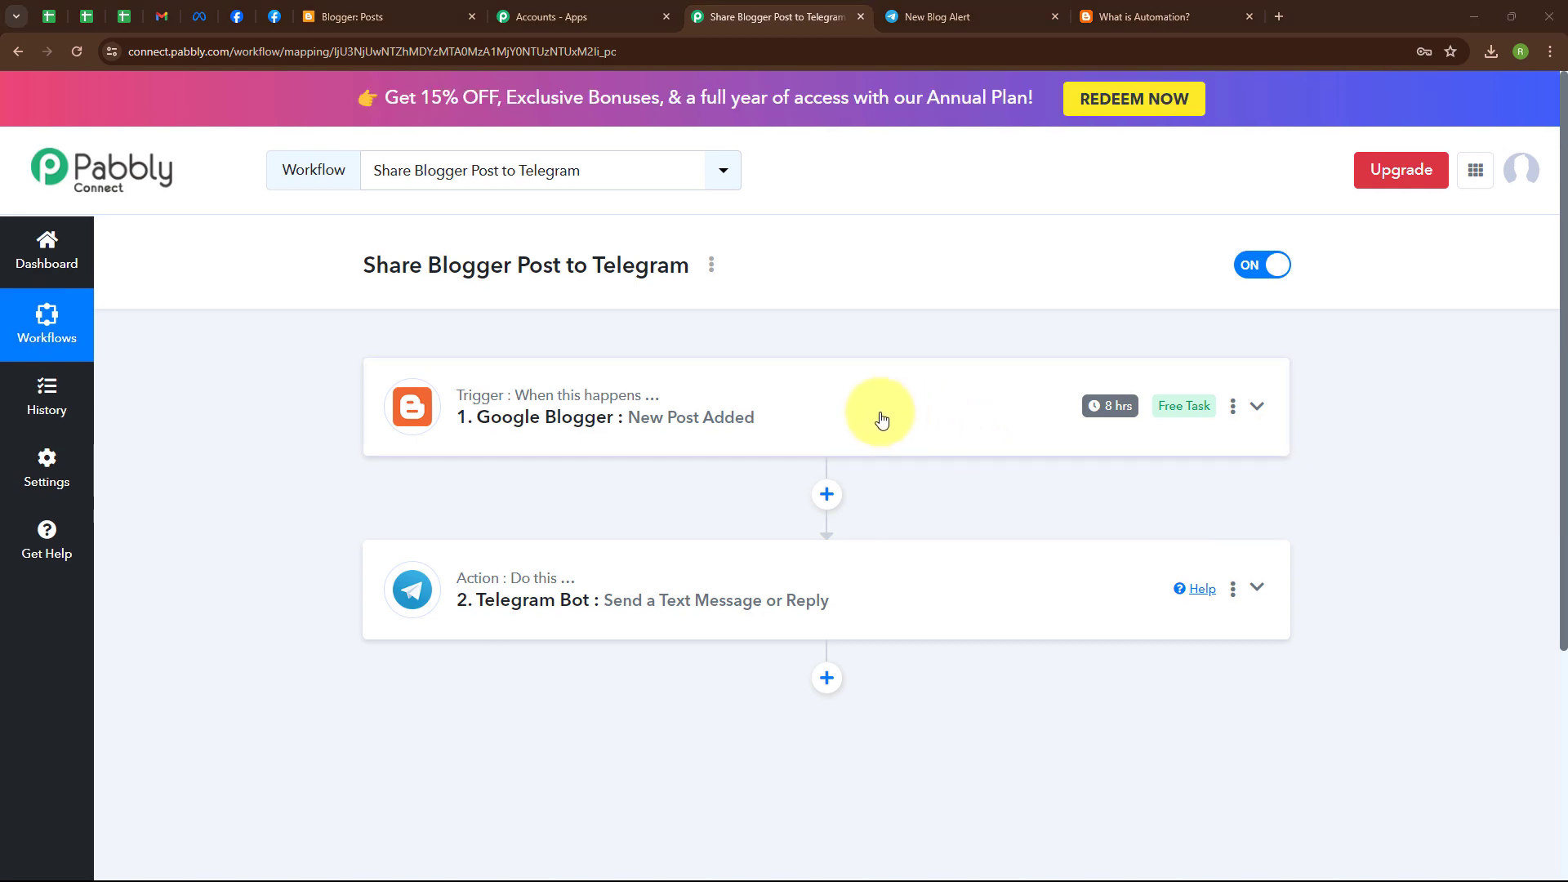
# Step: Check the World of AI alert in the Telegram group, open its post link to view the published post, and return to the Pabbly Connect workflow
pyautogui.click(948, 16)
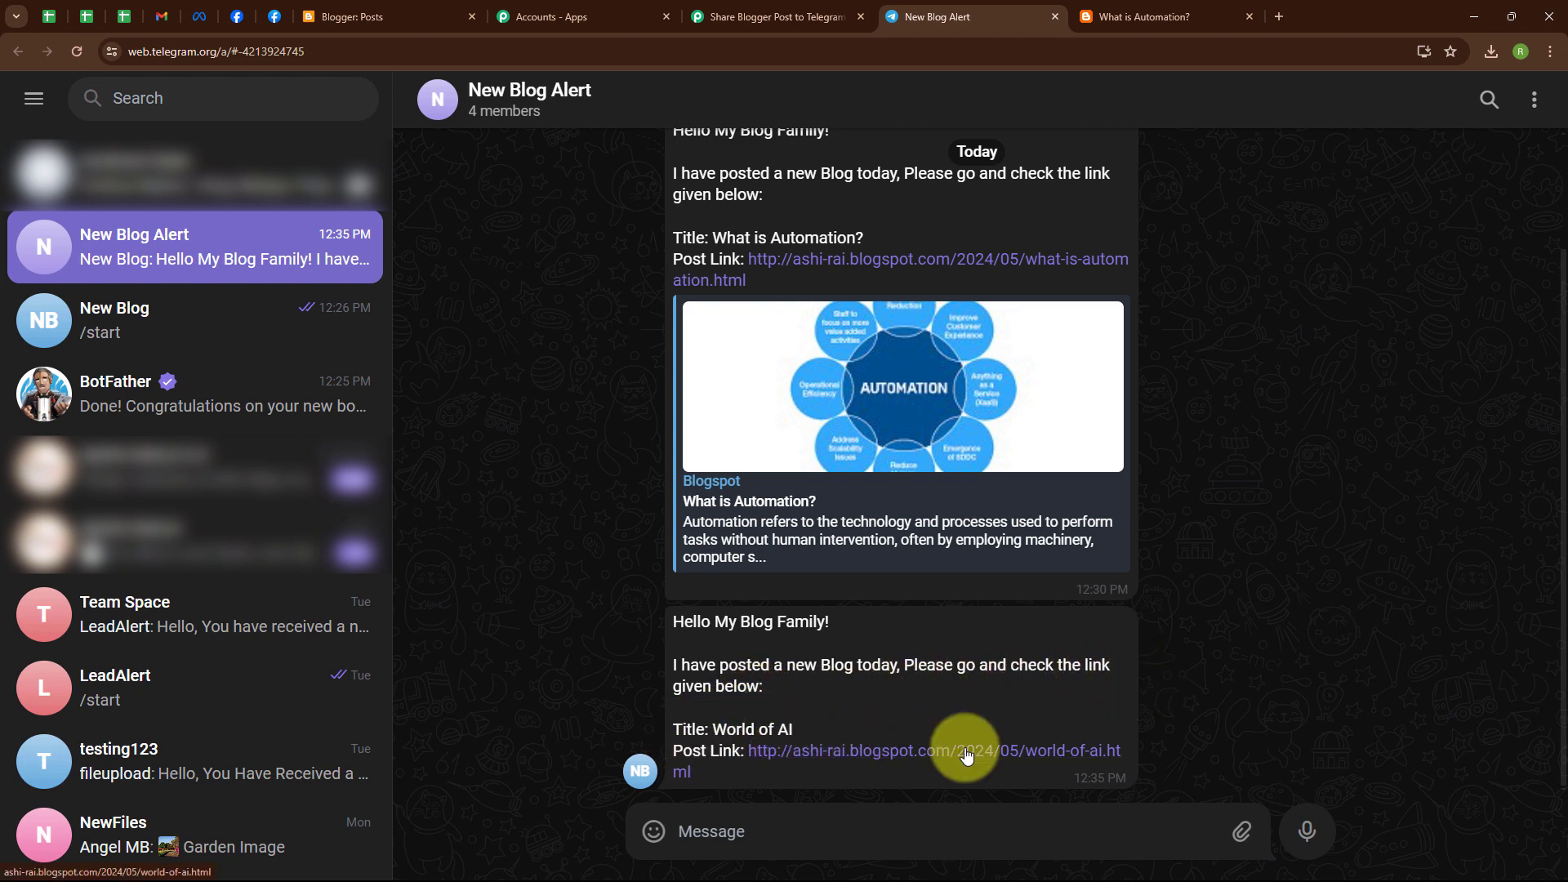
pyautogui.click(862, 757)
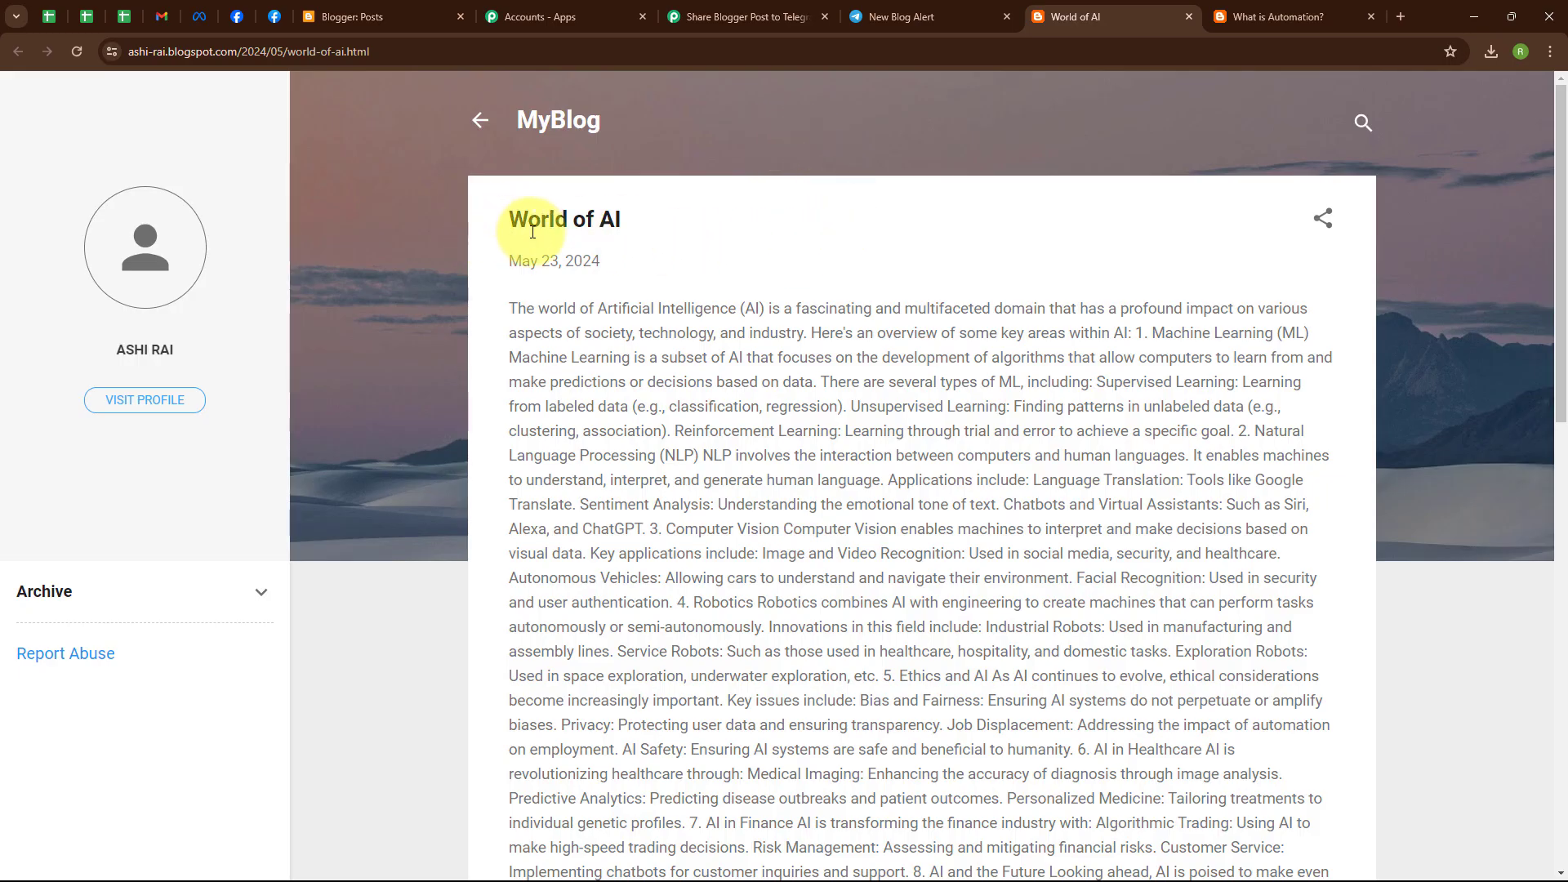
pyautogui.scroll(-9, 983, 235)
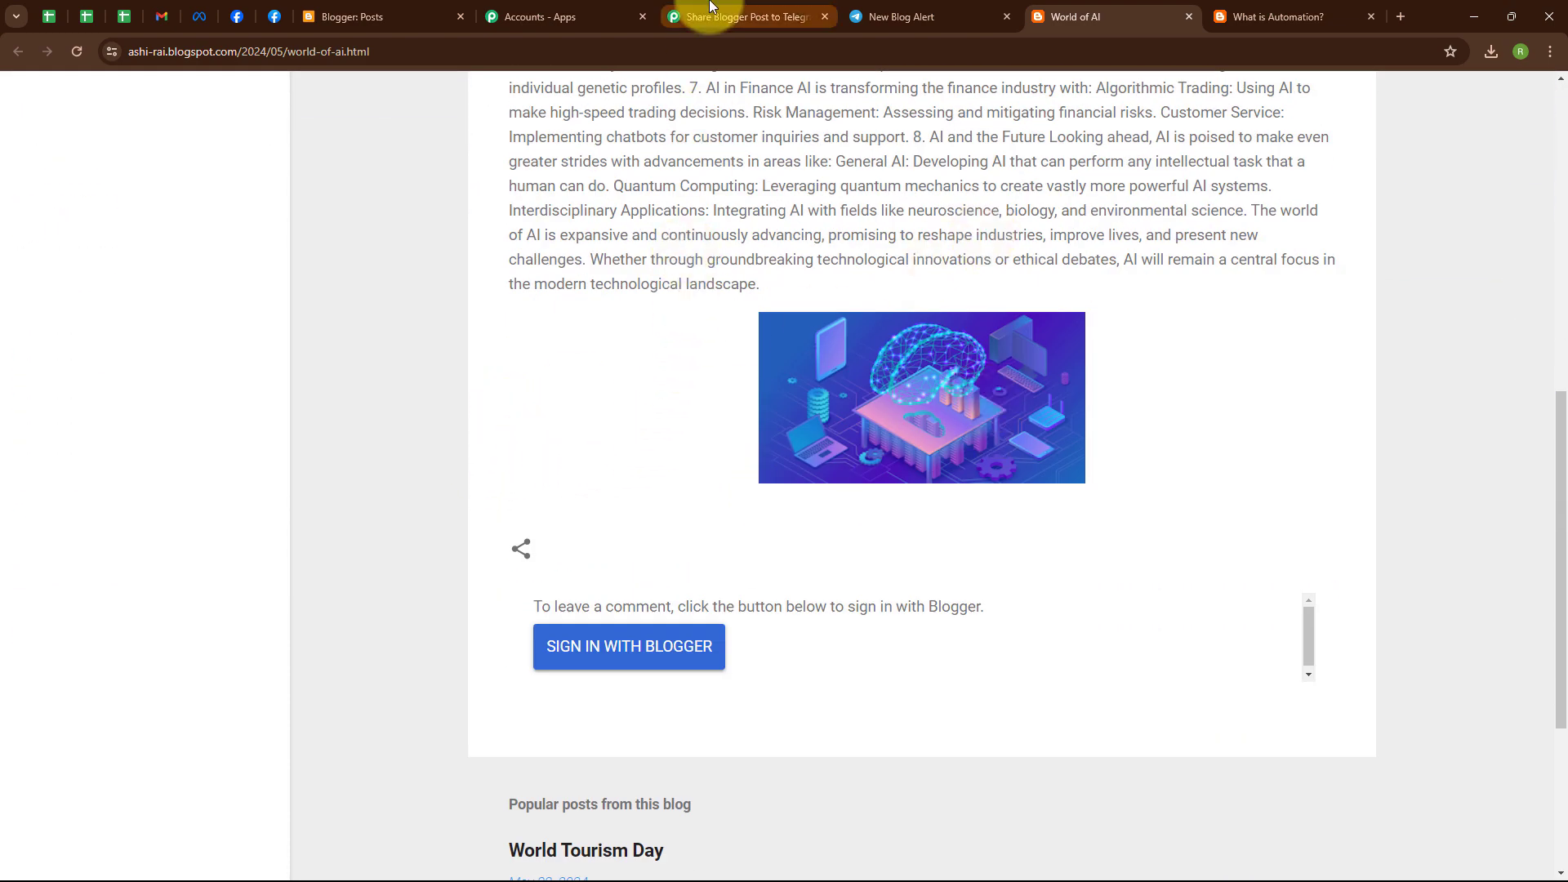
pyautogui.click(708, 11)
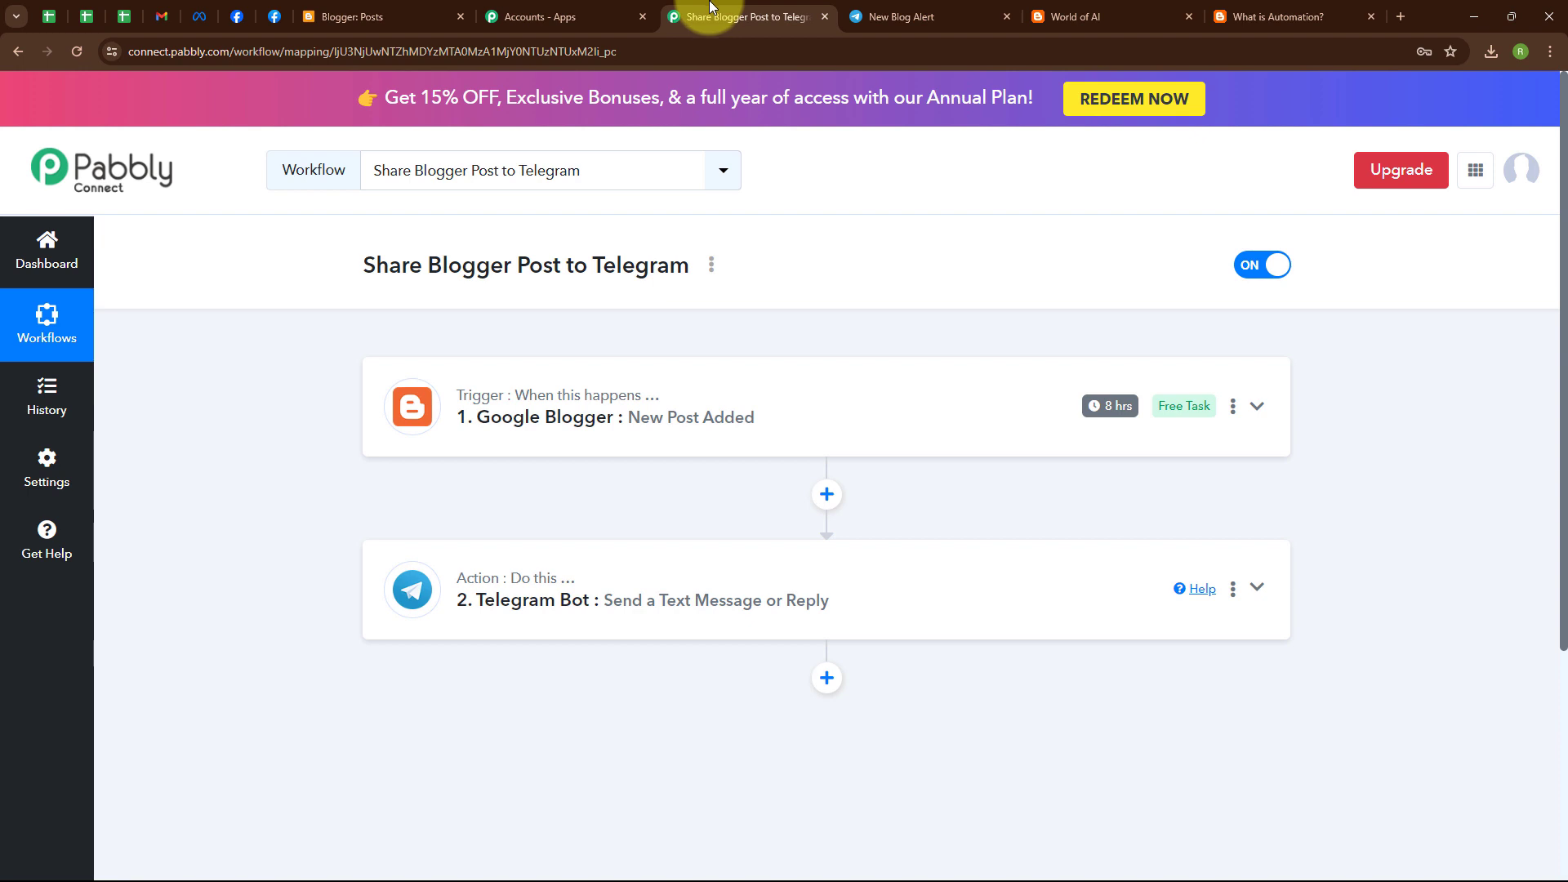